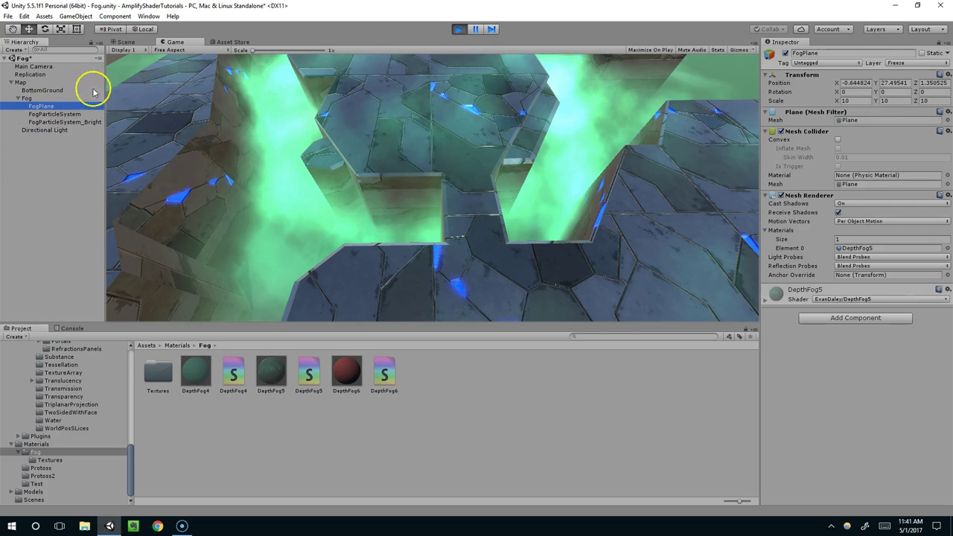
# Examine the fog in the Scene view, comparing the scene with the FogPlane object disabled and enabled
pyautogui.click(129, 45)
pyautogui.scroll(-5, 325, 221)
pyautogui.moveTo(449, 247); pyautogui.dragTo(445, 235, button='middle')
pyautogui.moveTo(445, 235); pyautogui.dragTo(419, 154)
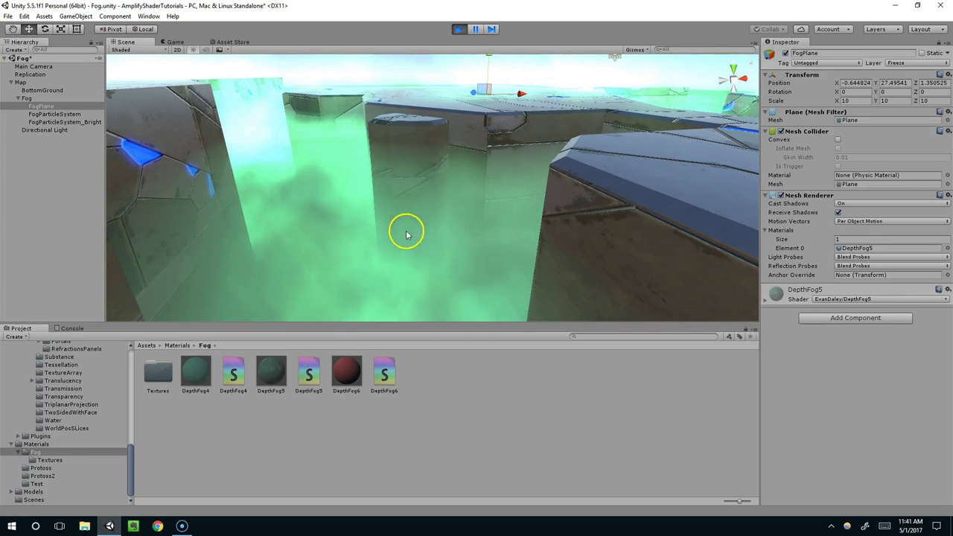
pyautogui.click(785, 55)
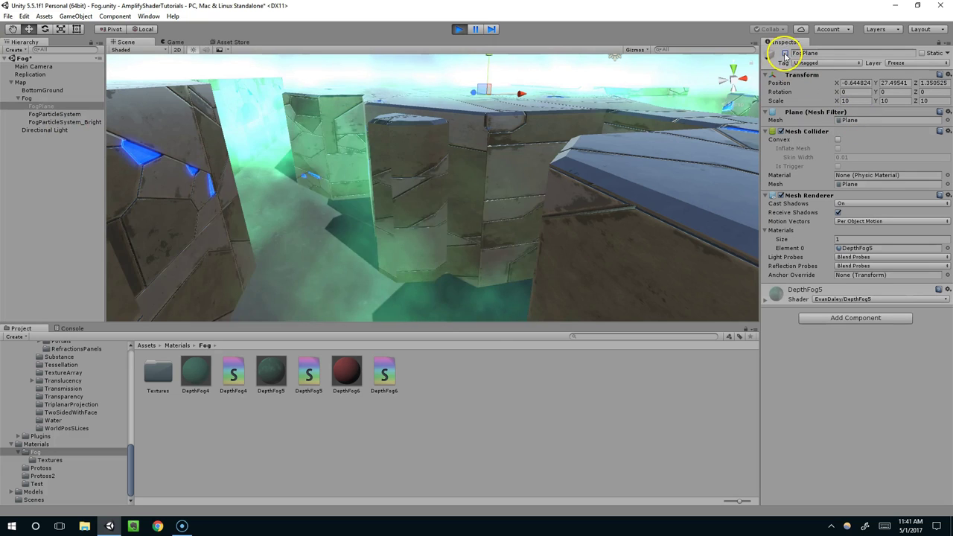
pyautogui.moveTo(536, 201); pyautogui.dragTo(508, 224, button='middle')
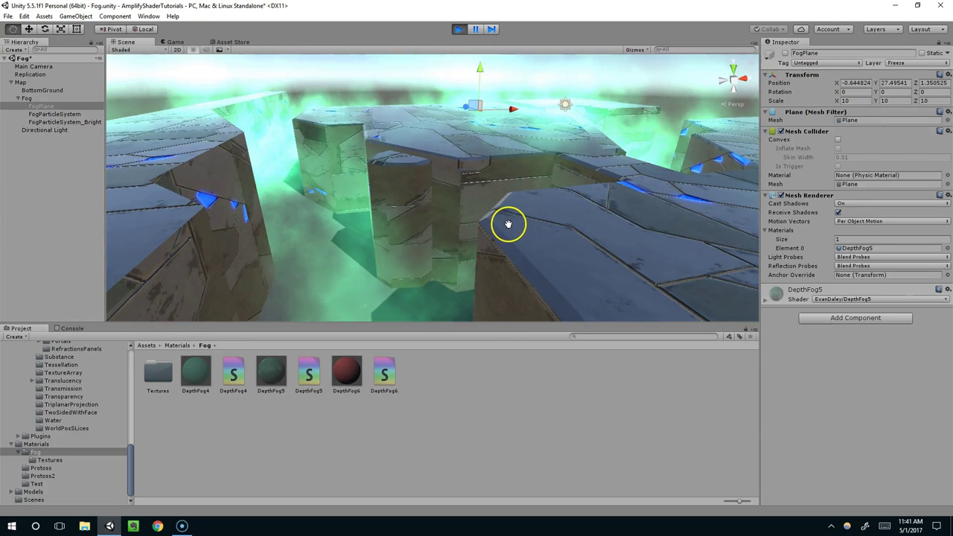
pyautogui.click(786, 55)
pyautogui.moveTo(590, 231); pyautogui.dragTo(564, 195, button='middle')
pyautogui.moveTo(562, 196); pyautogui.dragTo(519, 142)
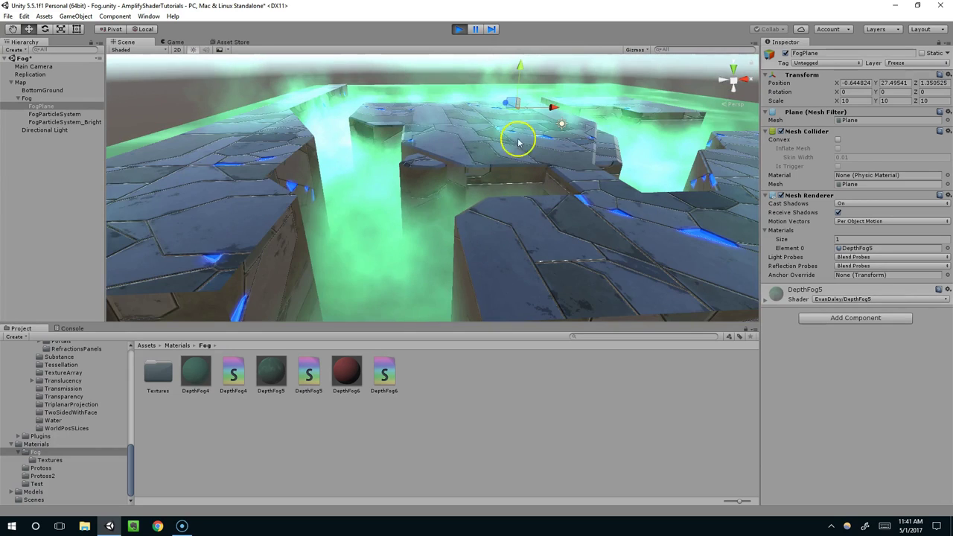
pyautogui.click(784, 53)
pyautogui.click(785, 53)
pyautogui.moveTo(677, 111); pyautogui.dragTo(153, 153)
pyautogui.keyDown('alt'); pyautogui.moveTo(244, 167); pyautogui.dragTo(421, 218); pyautogui.keyUp('alt')
# Create a new shader in the Fog materials folder and name the file DepthFog7
pyautogui.rightClick(438, 399)
pyautogui.moveTo(460, 219)
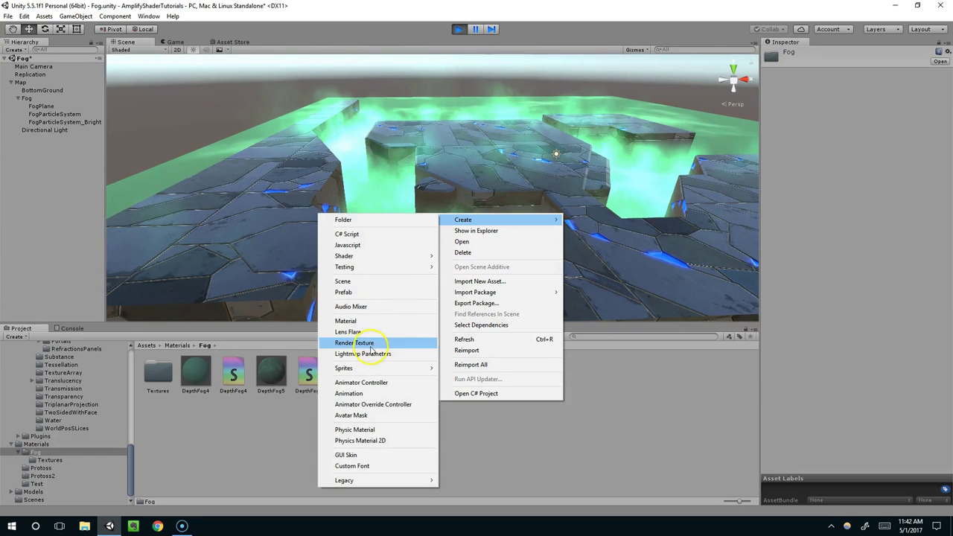
pyautogui.moveTo(367, 260)
pyautogui.click(256, 328)
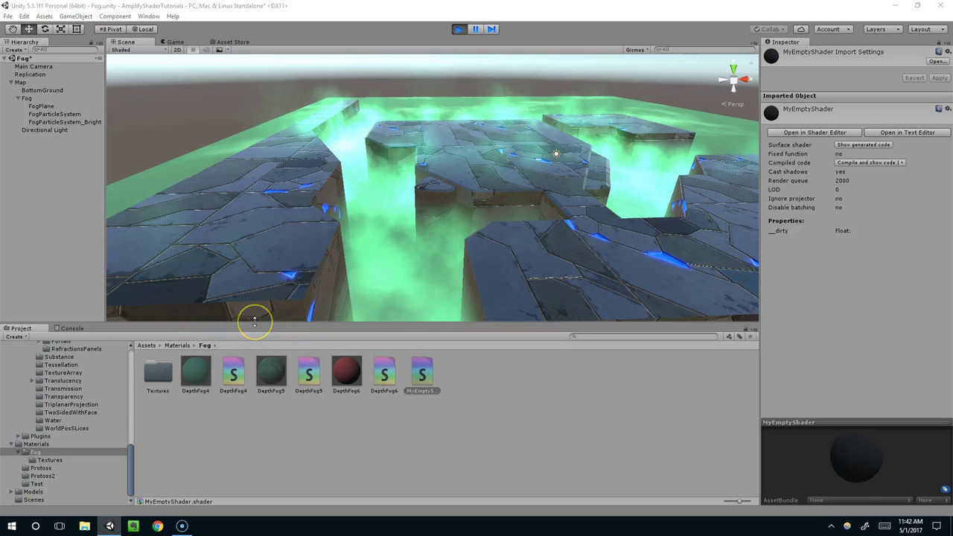
pyautogui.click(415, 384)
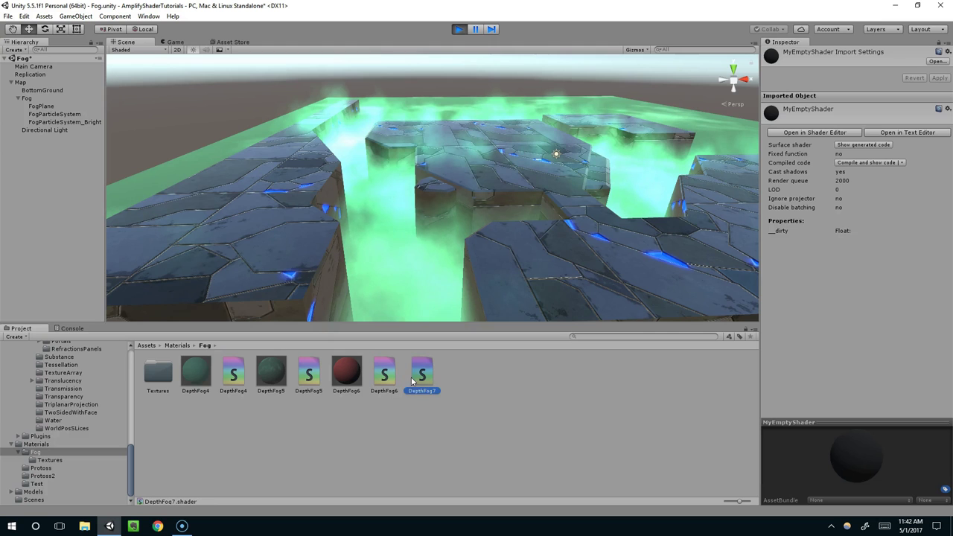
# Set the shader name to DepthFog7 under the author's category in the Shader Editor and compile the shader
pyautogui.moveTo(952, 79); pyautogui.dragTo(199, 38)
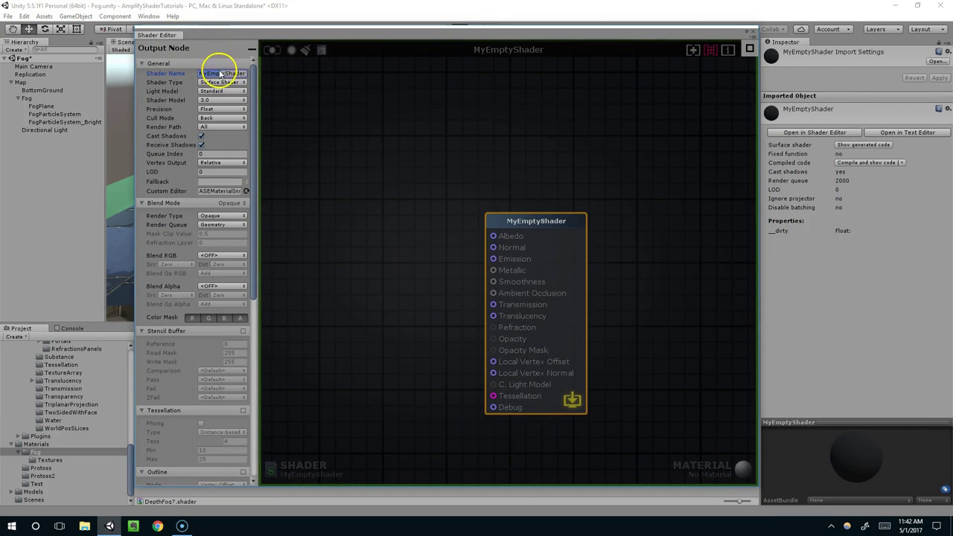
pyautogui.write('Evan')
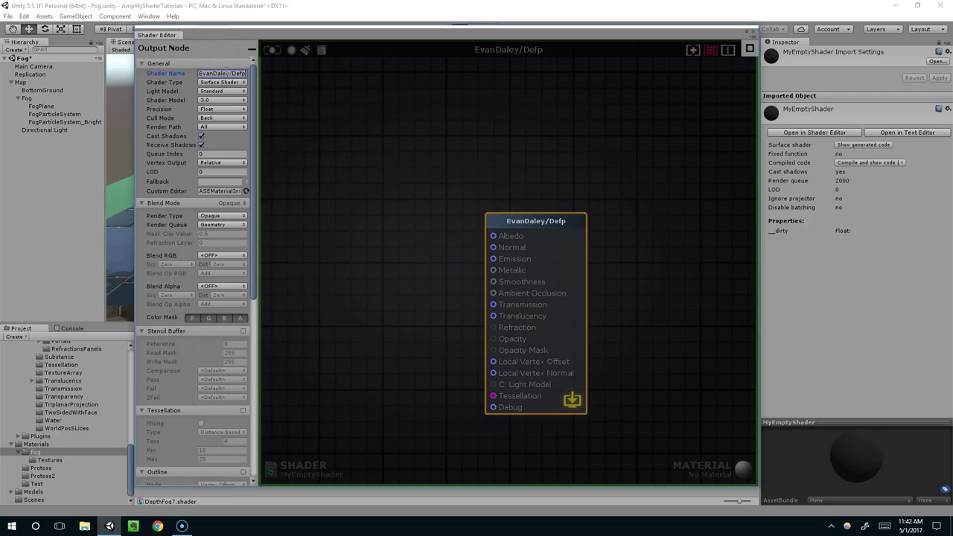
pyautogui.write('Daley/DepthFog7')
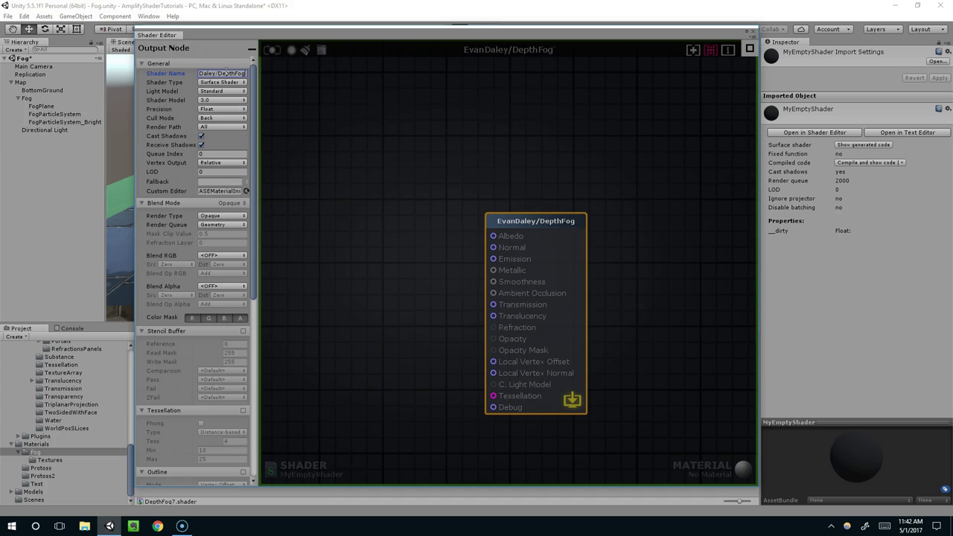
pyautogui.click(271, 50)
pyautogui.moveTo(524, 34); pyautogui.dragTo(952, 18)
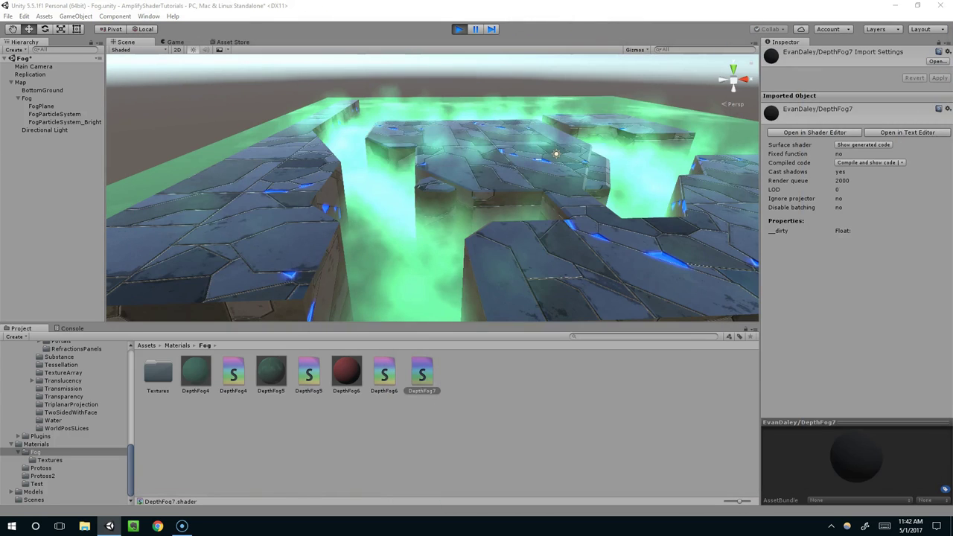
# Create a new material named DepthFog7 in the Fog folder
pyautogui.rightClick(550, 384)
pyautogui.moveTo(638, 198)
pyautogui.click(471, 299)
pyautogui.write('DepthFog7')
pyautogui.press('Return')
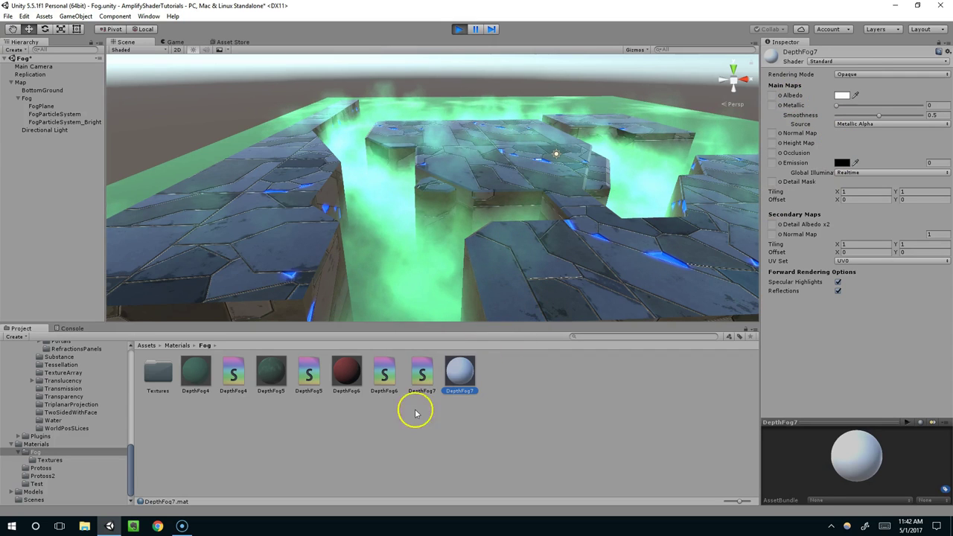
# Assign the DepthFog7 shader from the author's category to the new DepthFog7 material
pyautogui.click(827, 63)
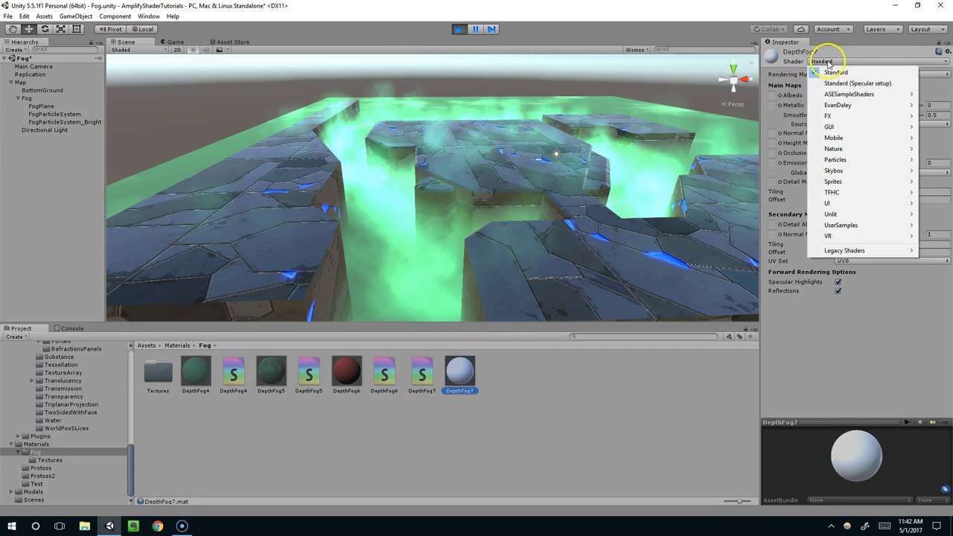
pyautogui.moveTo(837, 105)
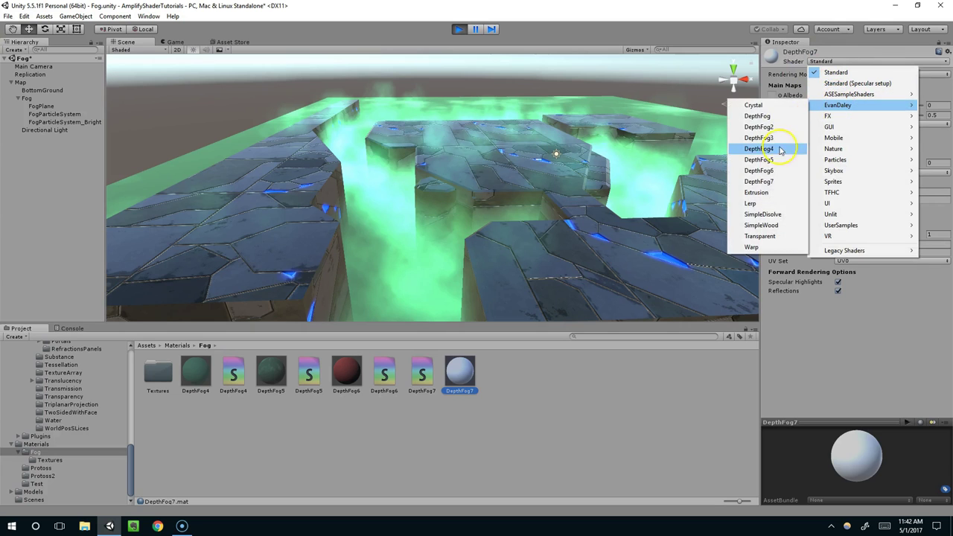
pyautogui.click(777, 186)
# Compare the fog with FogParticleSystem and FogParticleSystem_Bright disabled and enabled to examine the plane's contribution alone
pyautogui.click(41, 105)
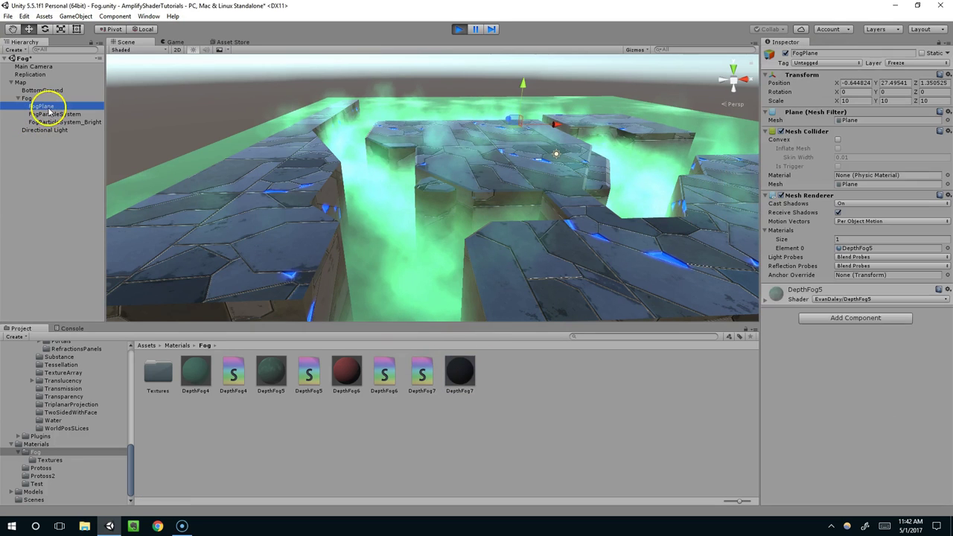
pyautogui.keyDown('alt'); pyautogui.moveTo(447, 220); pyautogui.dragTo(469, 95); pyautogui.keyUp('alt')
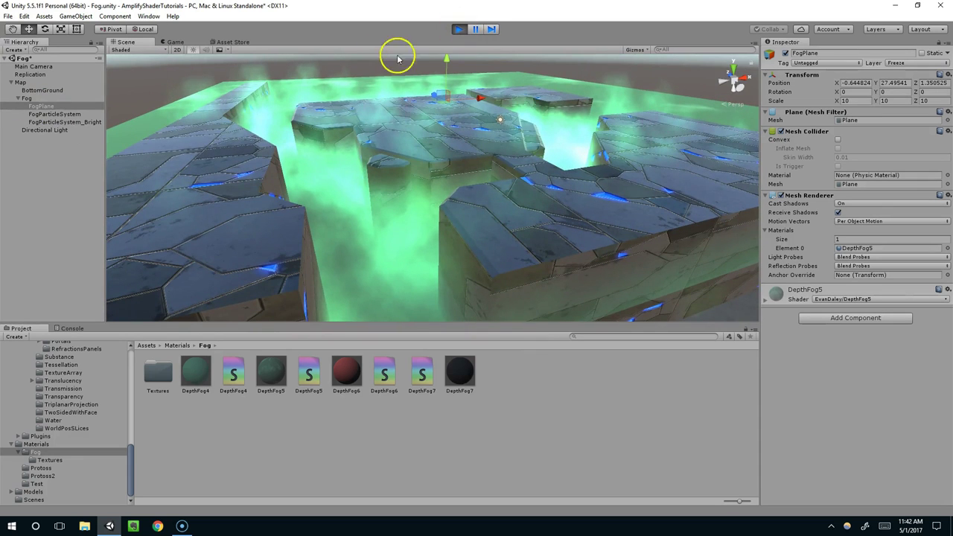
pyautogui.click(85, 119)
pyautogui.keyDown('shift'); pyautogui.click(102, 114); pyautogui.keyUp('shift')
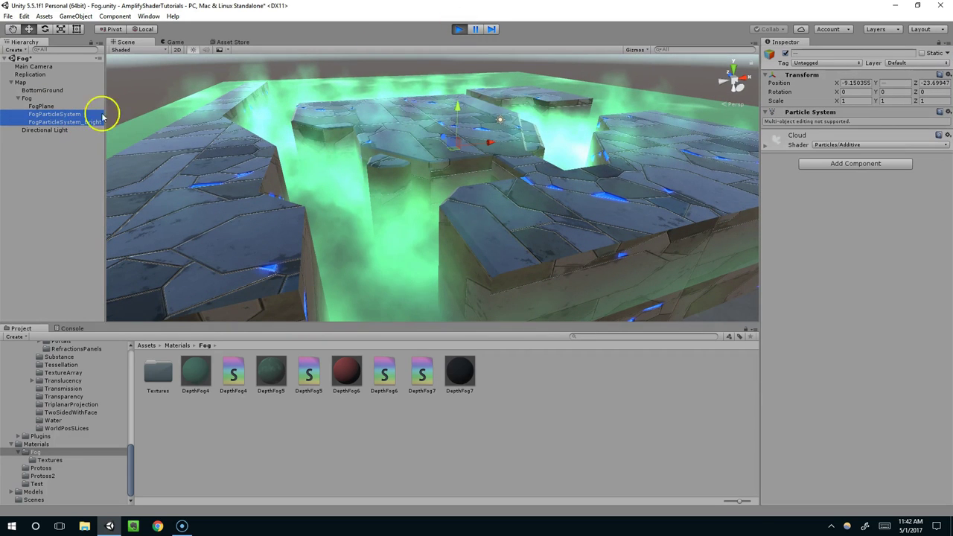
pyautogui.click(786, 54)
pyautogui.keyDown('alt'); pyautogui.moveTo(581, 170); pyautogui.dragTo(498, 149); pyautogui.keyUp('alt')
pyautogui.keyDown('alt'); pyautogui.moveTo(340, 102); pyautogui.dragTo(795, 67); pyautogui.keyUp('alt')
pyautogui.click(786, 53)
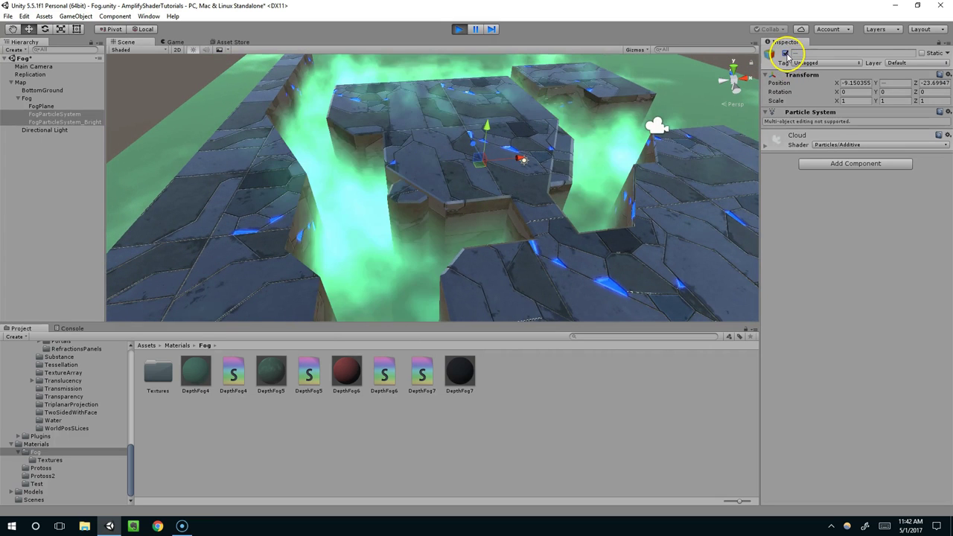
pyautogui.click(786, 55)
pyautogui.click(786, 55)
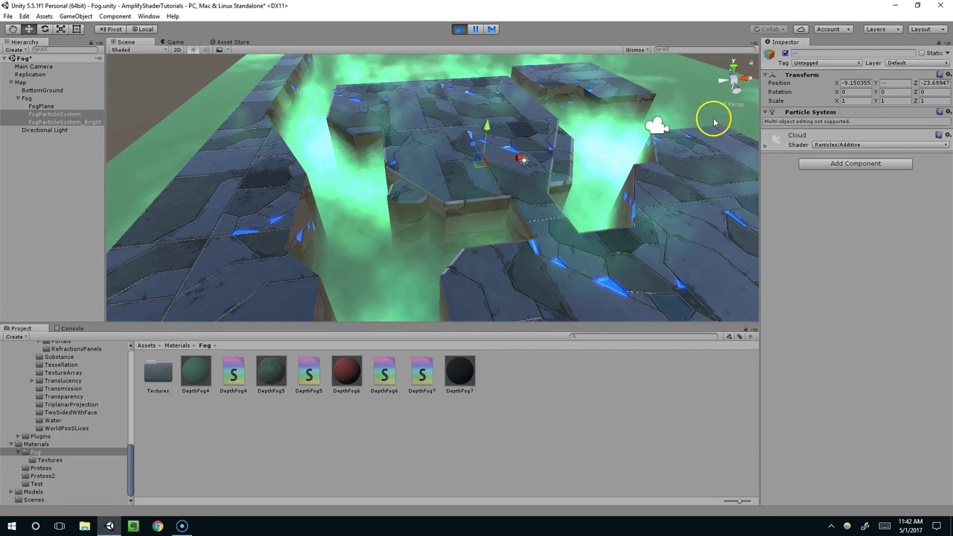
pyautogui.click(787, 53)
pyautogui.keyDown('alt'); pyautogui.moveTo(687, 107); pyautogui.dragTo(471, 134); pyautogui.keyUp('alt')
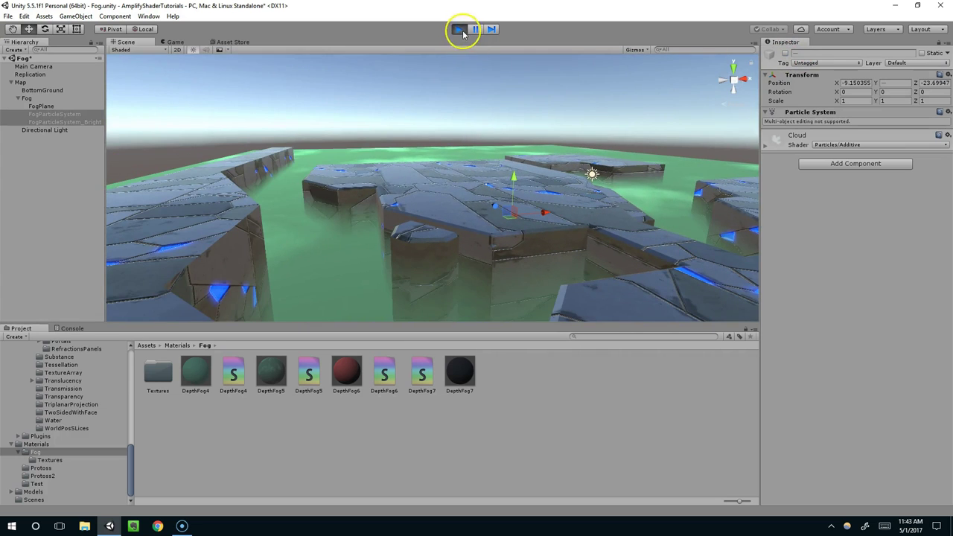
# Stop Play mode and assign the DepthFog7 material to the FogPlane's Mesh Renderer
pyautogui.click(462, 31)
pyautogui.moveTo(479, 312); pyautogui.dragTo(494, 259, button='middle')
pyautogui.keyDown('alt'); pyautogui.moveTo(493, 259); pyautogui.dragTo(478, 321); pyautogui.keyUp('alt')
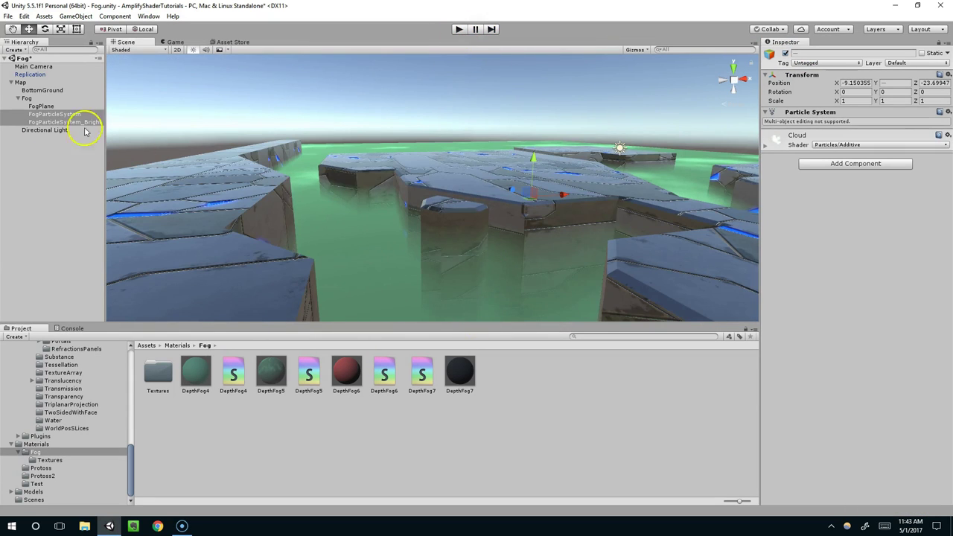
pyautogui.click(42, 105)
pyautogui.moveTo(457, 373); pyautogui.dragTo(843, 257)
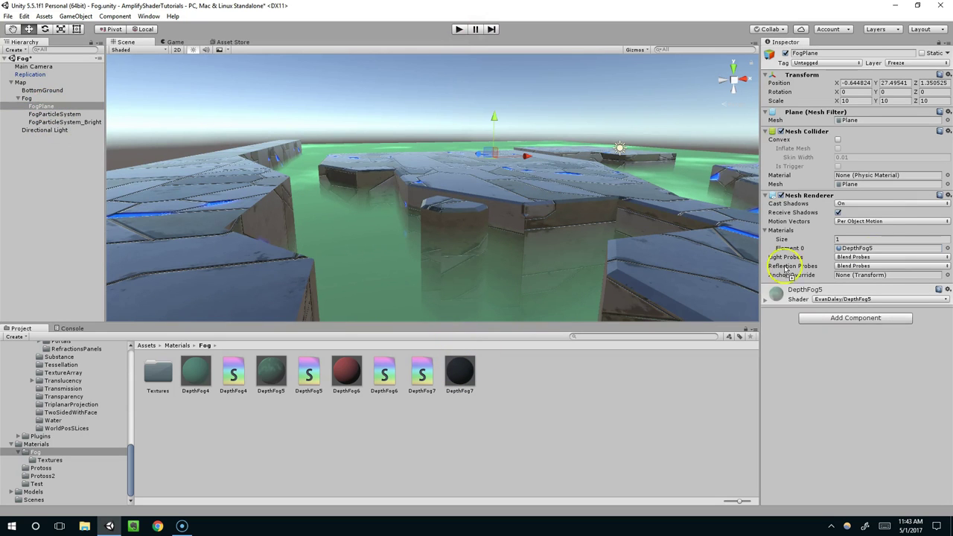
pyautogui.moveTo(877, 174); pyautogui.dragTo(850, 257)
pyautogui.keyDown('alt'); pyautogui.moveTo(617, 159); pyautogui.dragTo(546, 259); pyautogui.keyUp('alt')
pyautogui.scroll(10, 529, 223)
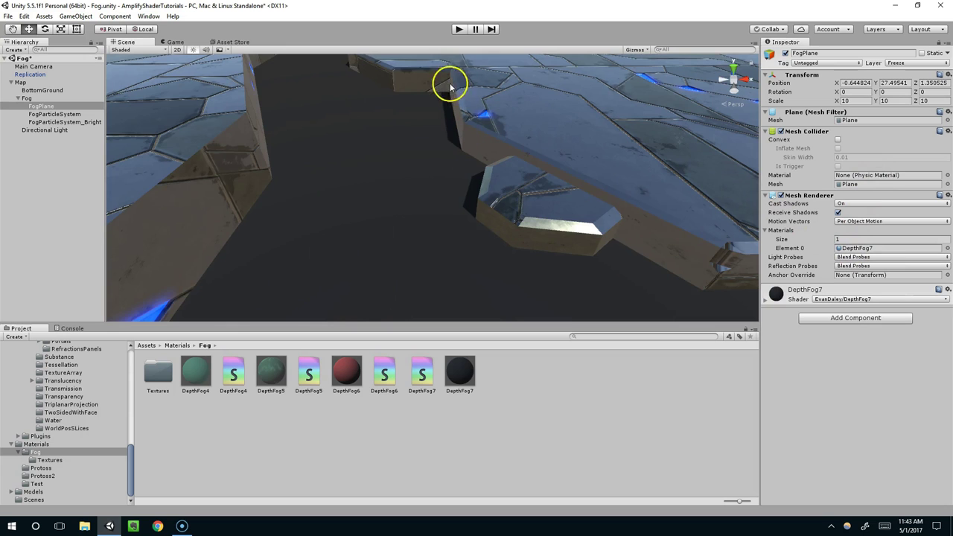
pyautogui.scroll(-10, 460, 157)
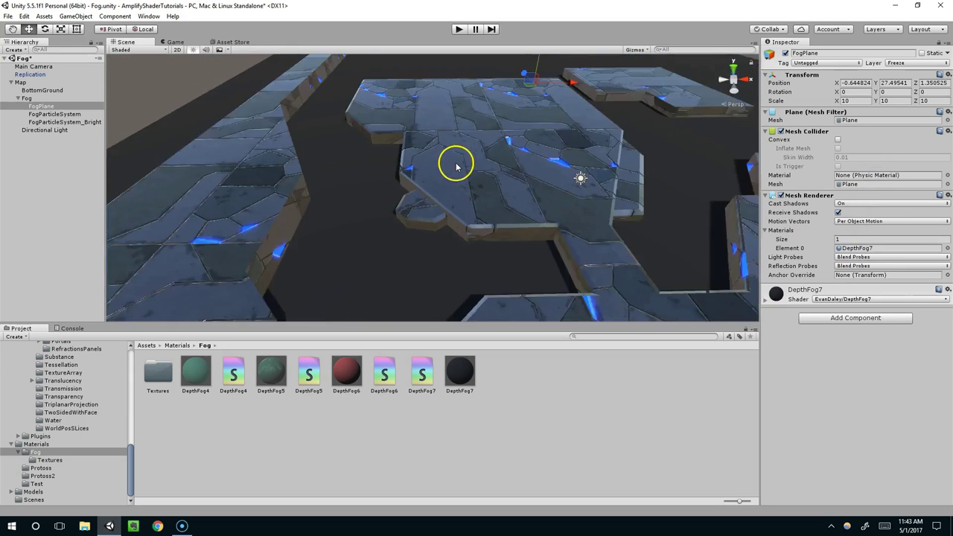
# Bring up the DepthFog7 shader in the Shader Editor, reposition its output node higher on the canvas, and compile it
pyautogui.moveTo(952, 77); pyautogui.dragTo(378, 96)
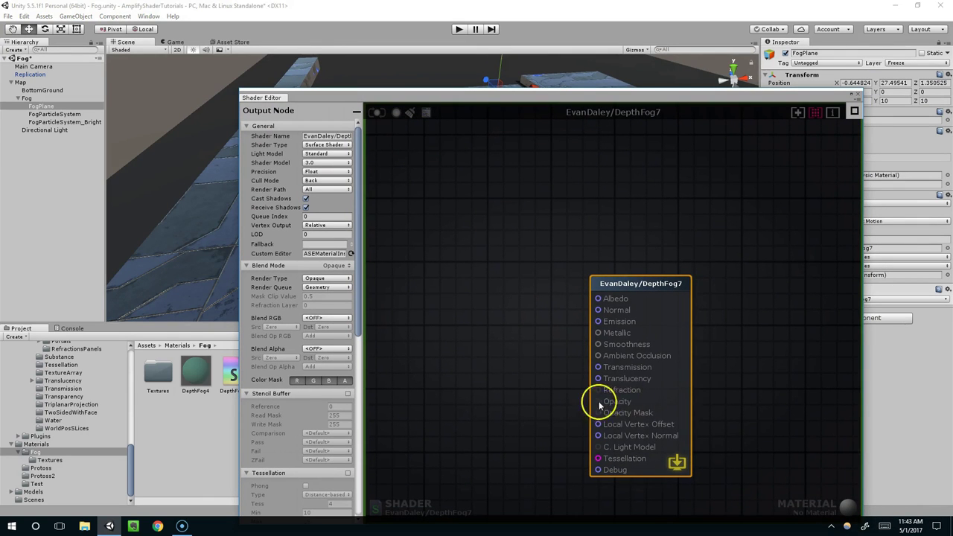
pyautogui.moveTo(626, 287); pyautogui.dragTo(650, 219)
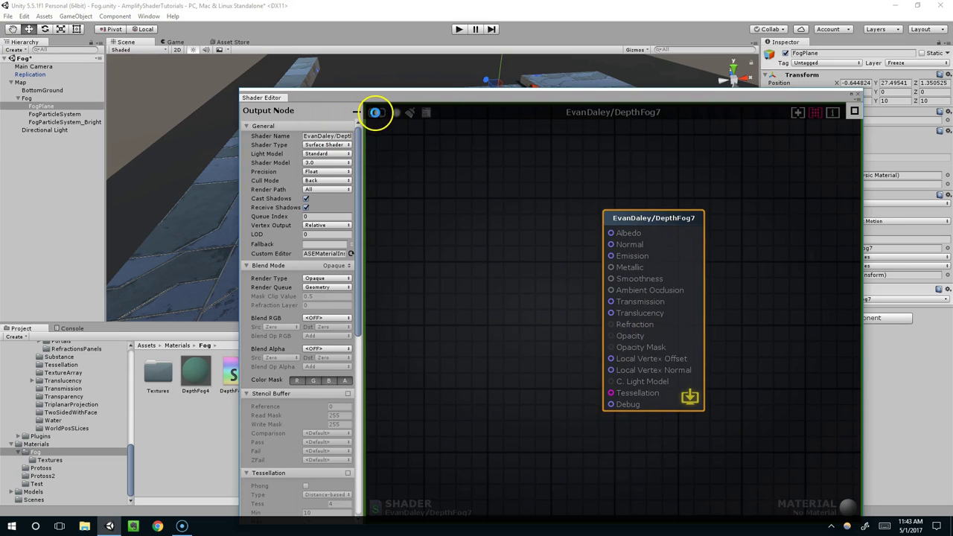
pyautogui.click(377, 113)
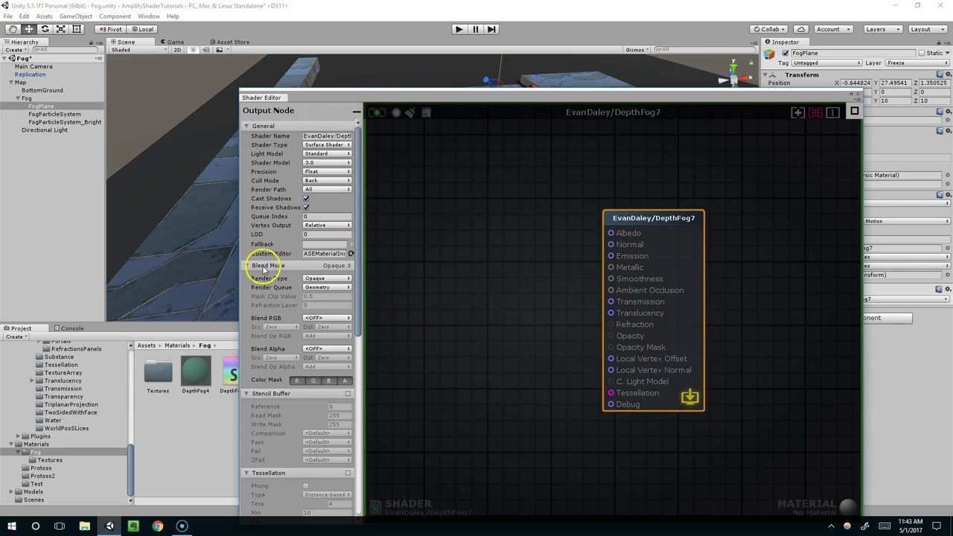
# Set the DepthFog7 shader's Render Type and Render Queue to Transparent and compile the shader
pyautogui.click(328, 277)
pyautogui.click(324, 306)
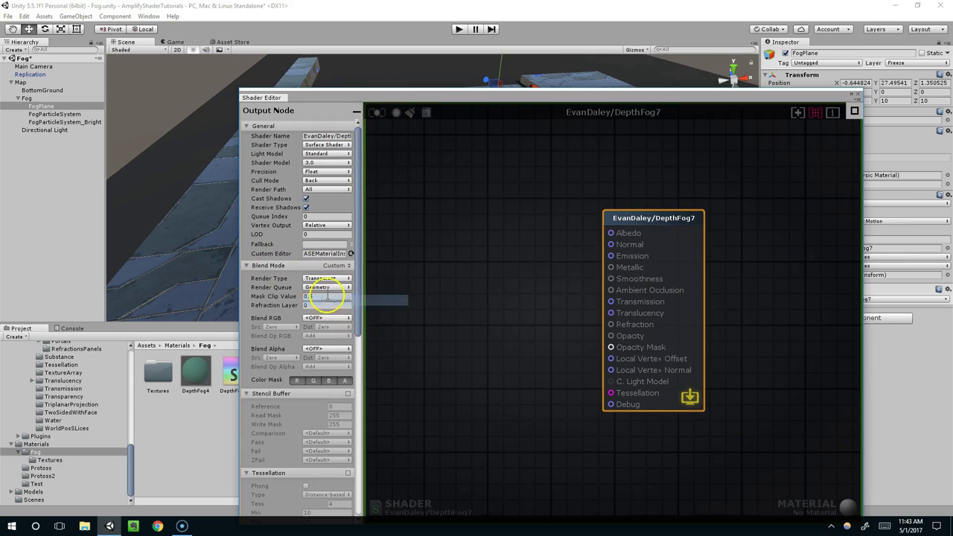
pyautogui.click(328, 287)
pyautogui.click(335, 331)
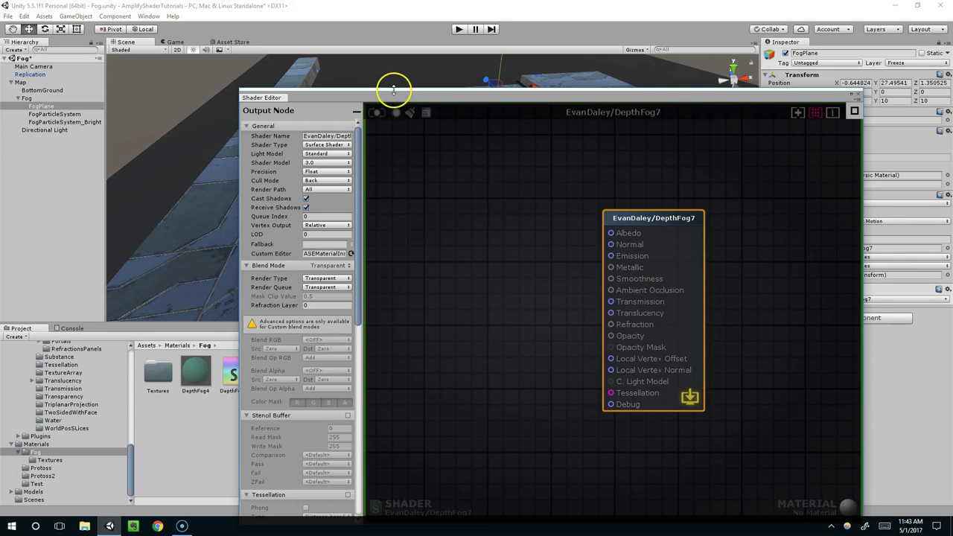
pyautogui.moveTo(398, 97); pyautogui.dragTo(343, 310)
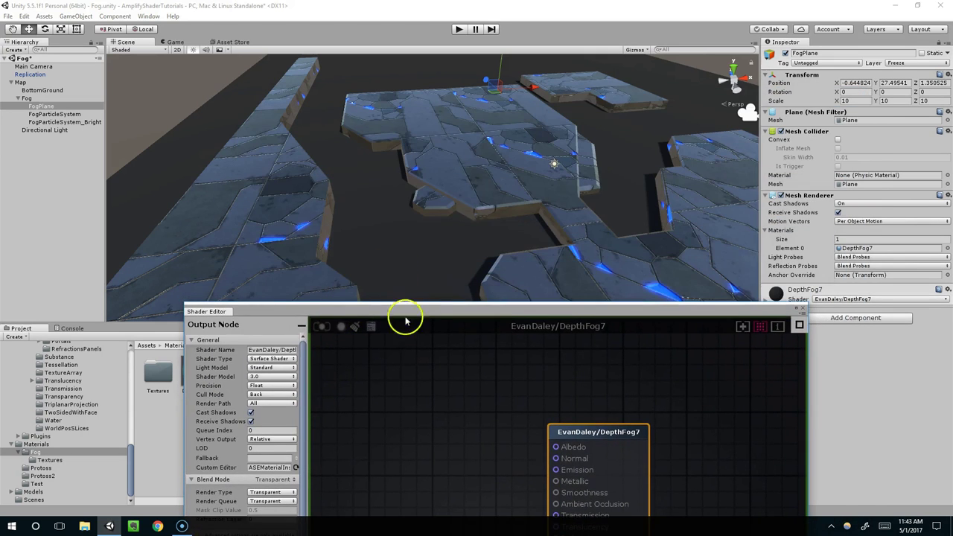
pyautogui.click(320, 326)
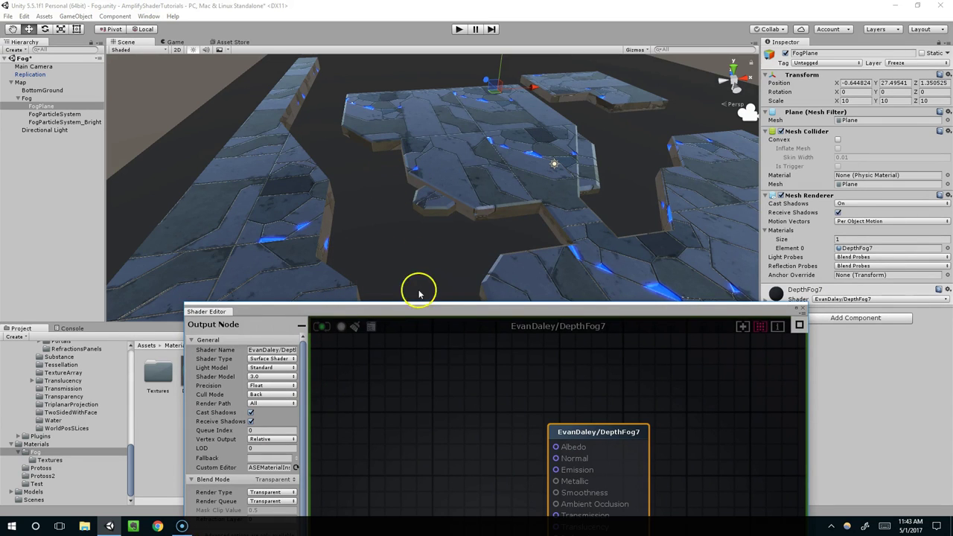
pyautogui.moveTo(415, 317); pyautogui.dragTo(445, 175)
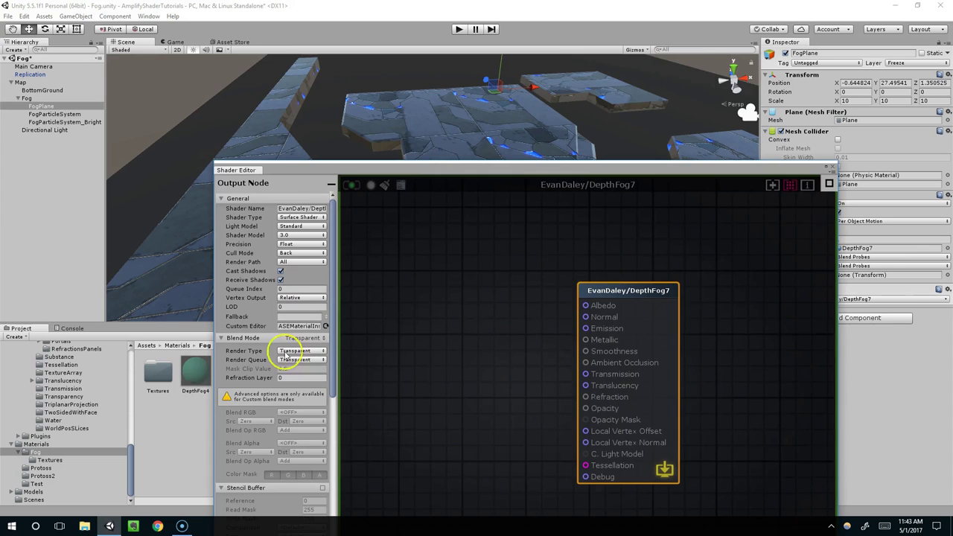
pyautogui.moveTo(383, 168); pyautogui.dragTo(406, 350)
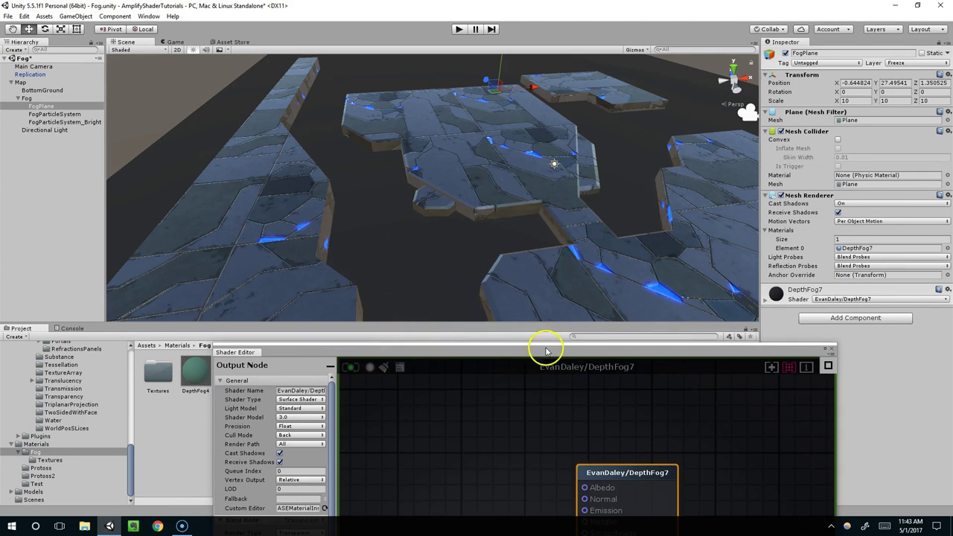
# Select the DepthFog7 material in the Fog folder and return to its shader graph in the Shader Editor
pyautogui.moveTo(542, 352); pyautogui.dragTo(952, 320)
pyautogui.click(459, 371)
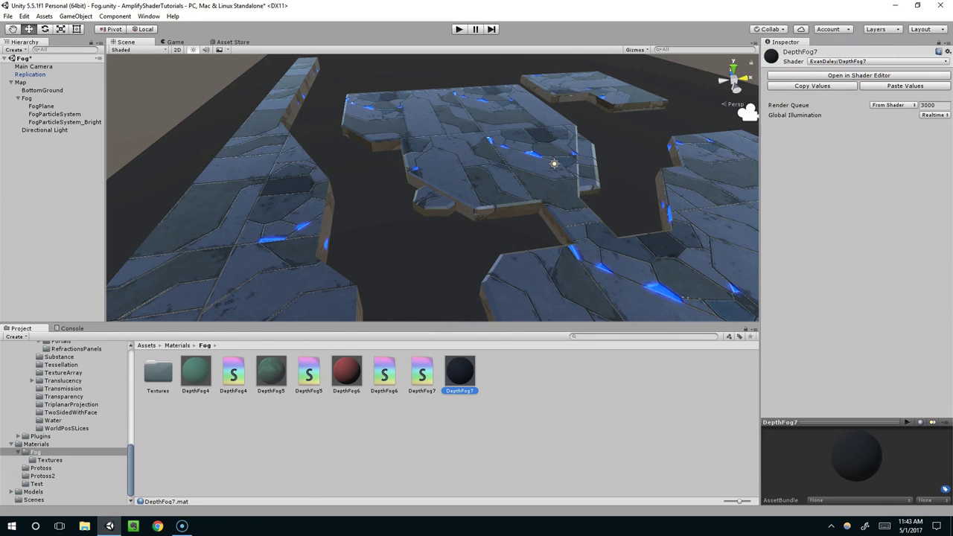
pyautogui.moveTo(952, 148); pyautogui.dragTo(335, 103)
pyautogui.moveTo(502, 348); pyautogui.dragTo(505, 326, button='middle')
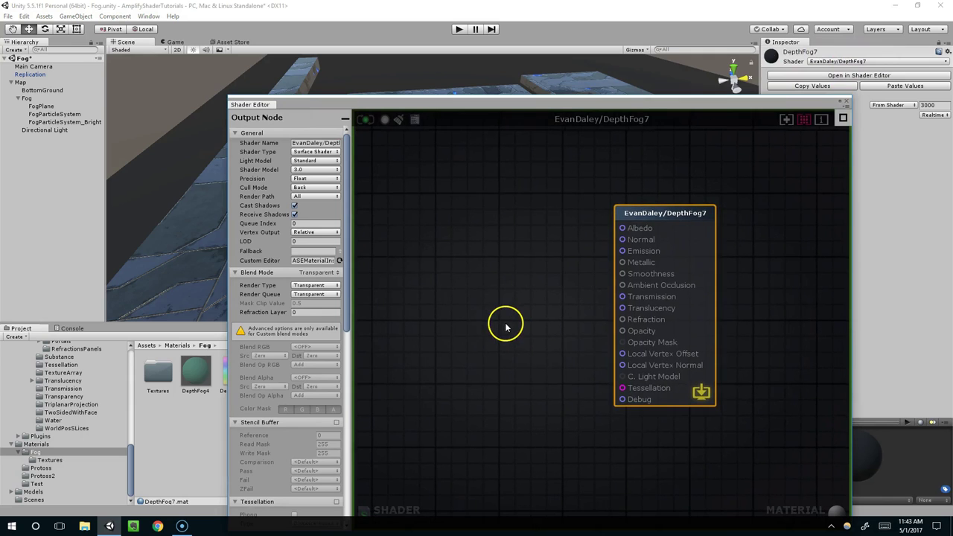
# Add a Float node to the DepthFog7 graph, connect it to the Opacity input and set its value to 0.5
pyautogui.click(499, 352)
pyautogui.press('1')
pyautogui.click(538, 345)
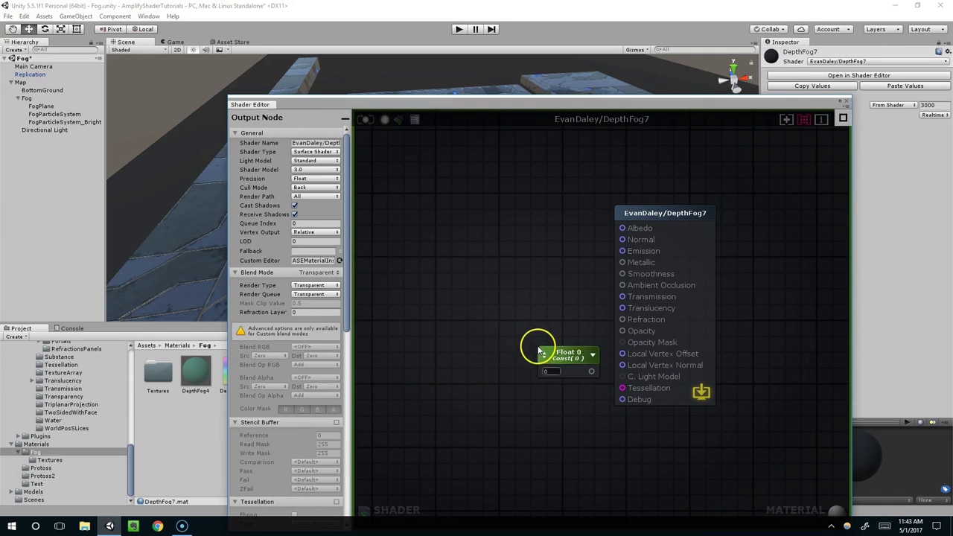
pyautogui.moveTo(568, 349); pyautogui.dragTo(623, 331)
pyautogui.moveTo(508, 352); pyautogui.dragTo(514, 350)
pyautogui.click(526, 357)
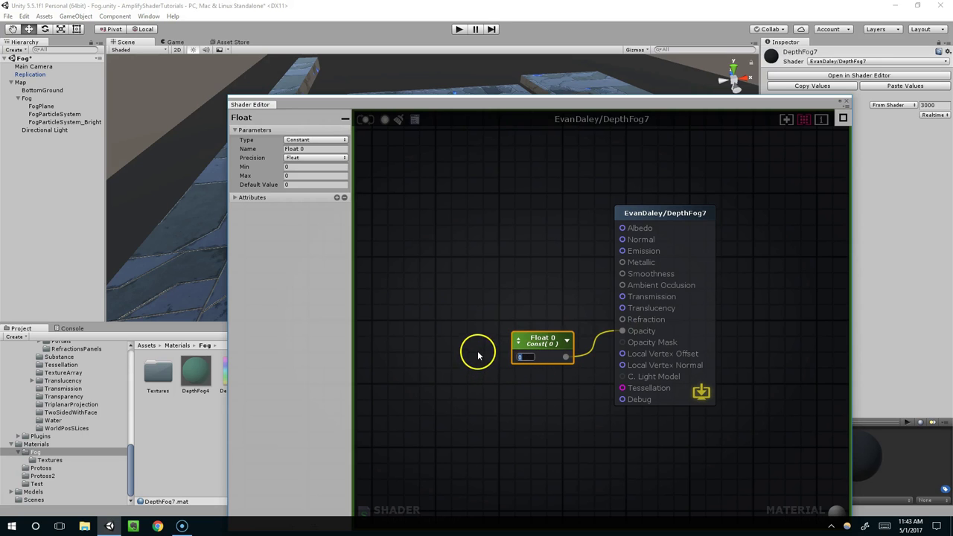
pyautogui.write('0.5')
# Move the Shader Editor window clear of the scene and assign the DepthFog5 material to the FogPlane's Mesh Renderer
pyautogui.moveTo(382, 105); pyautogui.dragTo(396, 357)
pyautogui.moveTo(449, 250); pyautogui.dragTo(514, 259, button='middle')
pyautogui.moveTo(506, 356); pyautogui.dragTo(445, 50)
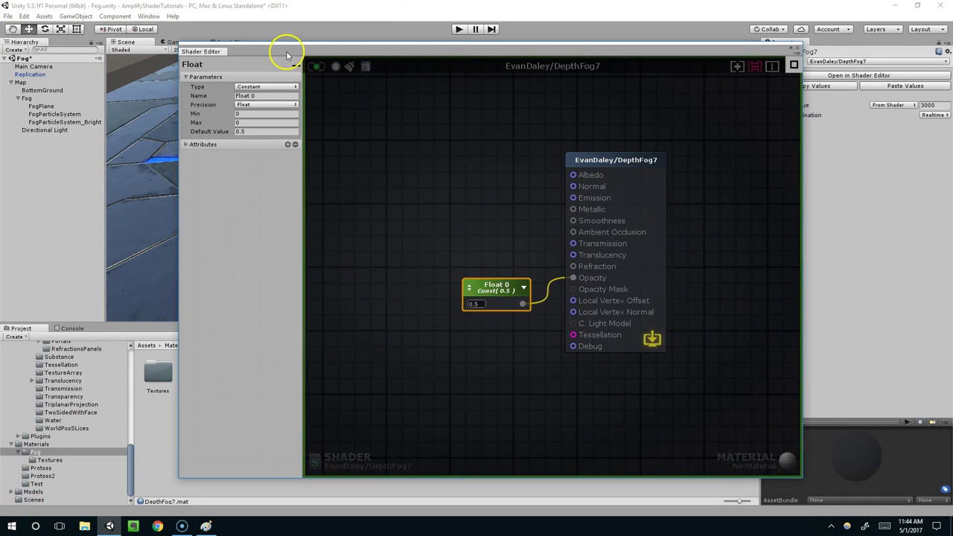
pyautogui.moveTo(288, 53); pyautogui.dragTo(952, 57)
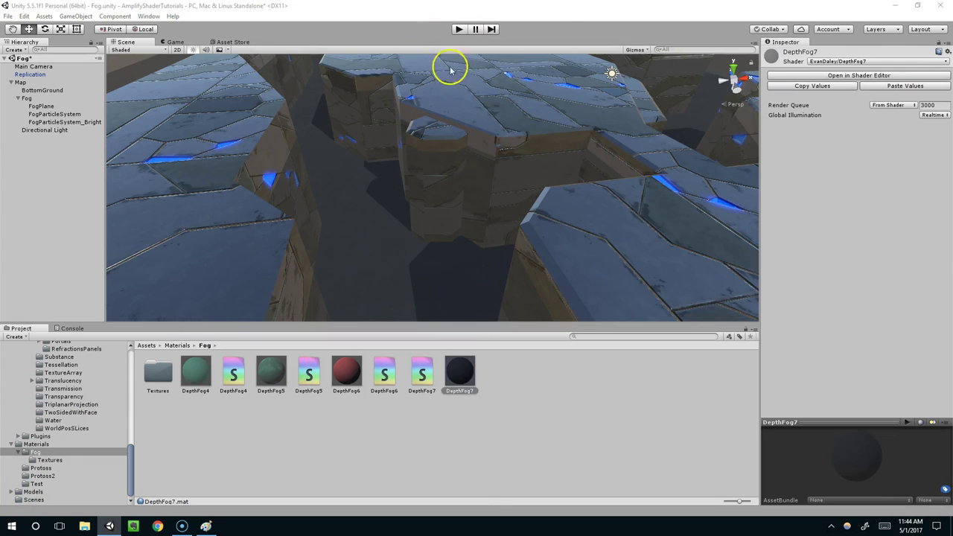
pyautogui.click(42, 107)
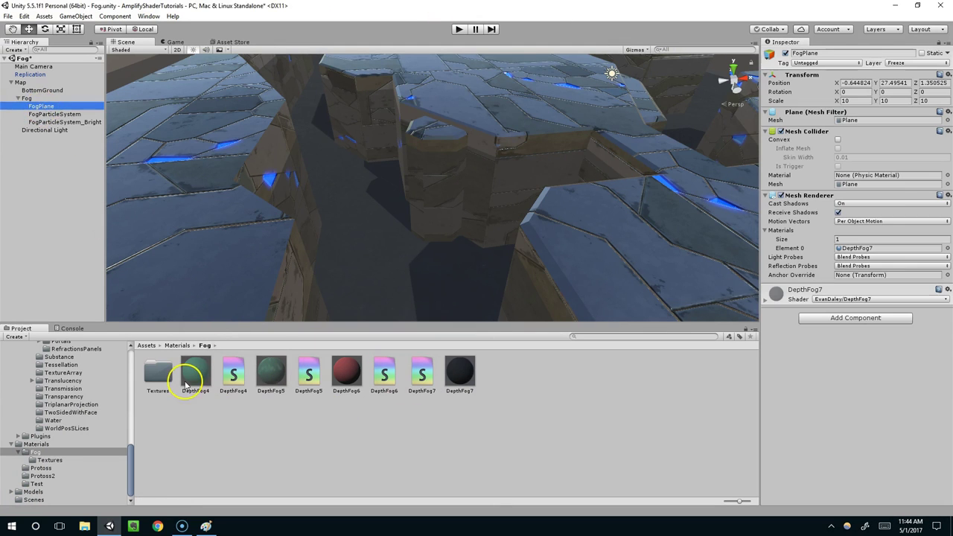
pyautogui.moveTo(188, 375); pyautogui.dragTo(861, 247)
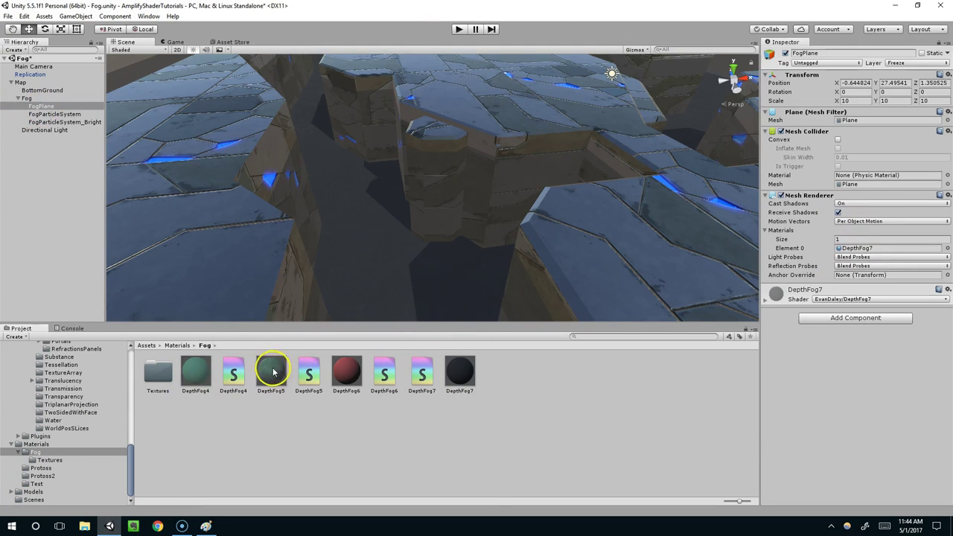
pyautogui.moveTo(274, 373); pyautogui.dragTo(867, 248)
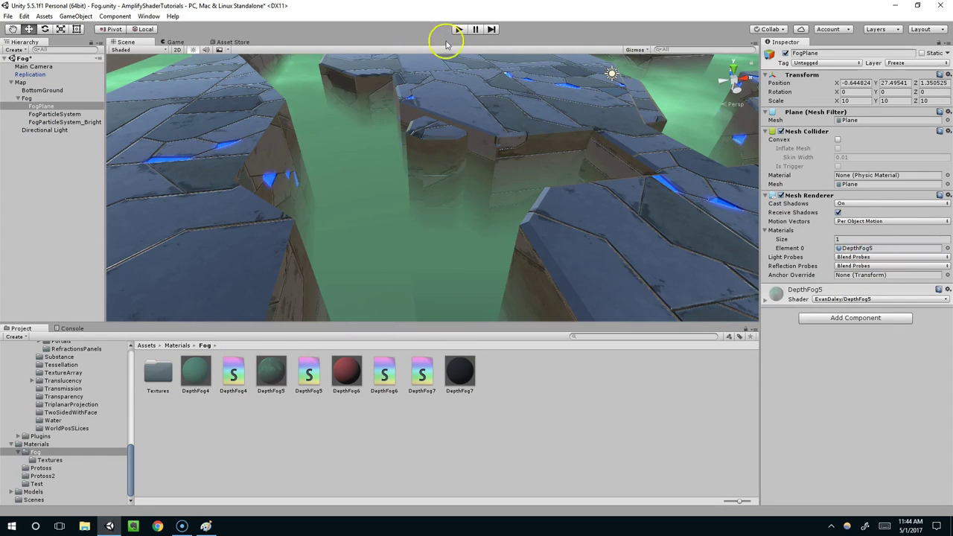
# Play the scene with FogParticleSystem and FogParticleSystem_Bright deactivated and examine the fog plane from several angles in the Scene view
pyautogui.click(458, 29)
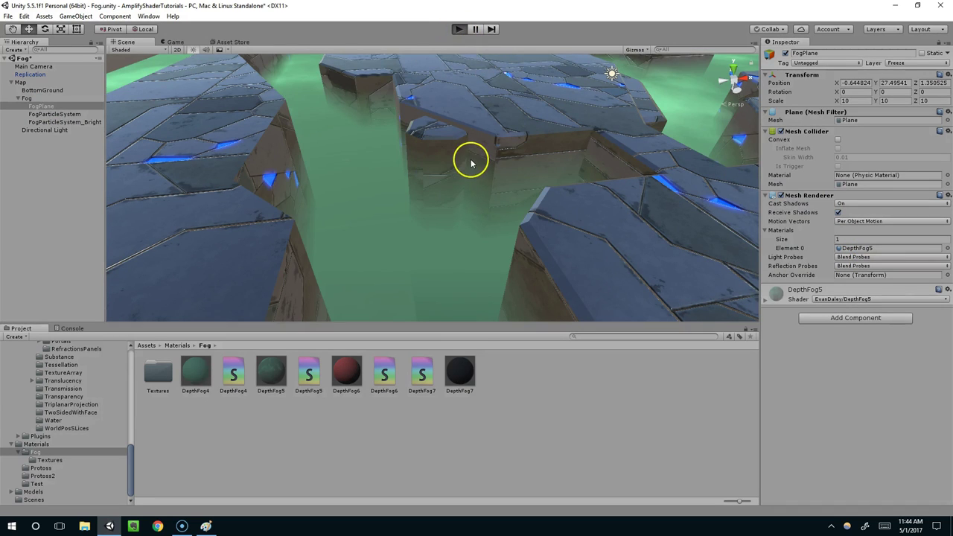
pyautogui.click(125, 42)
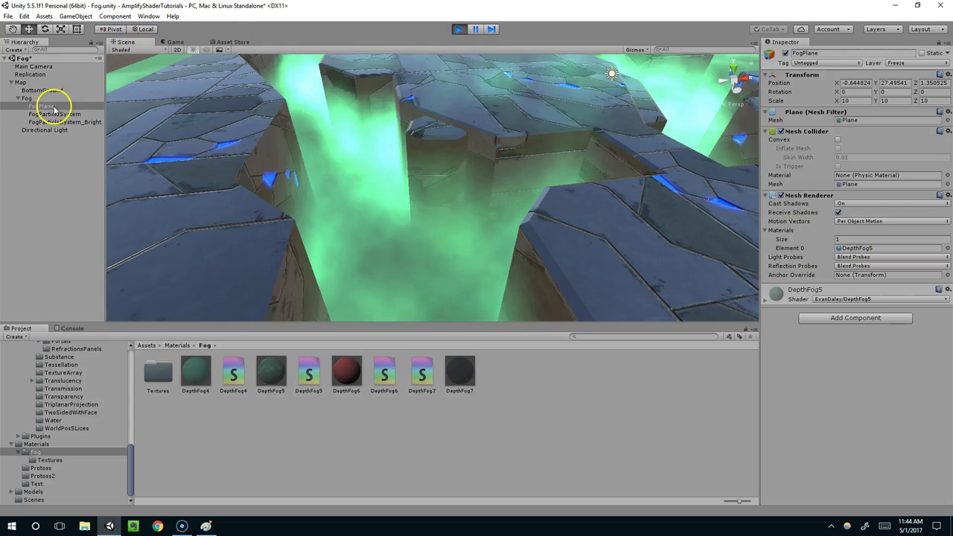
pyautogui.click(55, 114)
pyautogui.keyDown('shift'); pyautogui.click(65, 122); pyautogui.keyUp('shift')
pyautogui.click(786, 53)
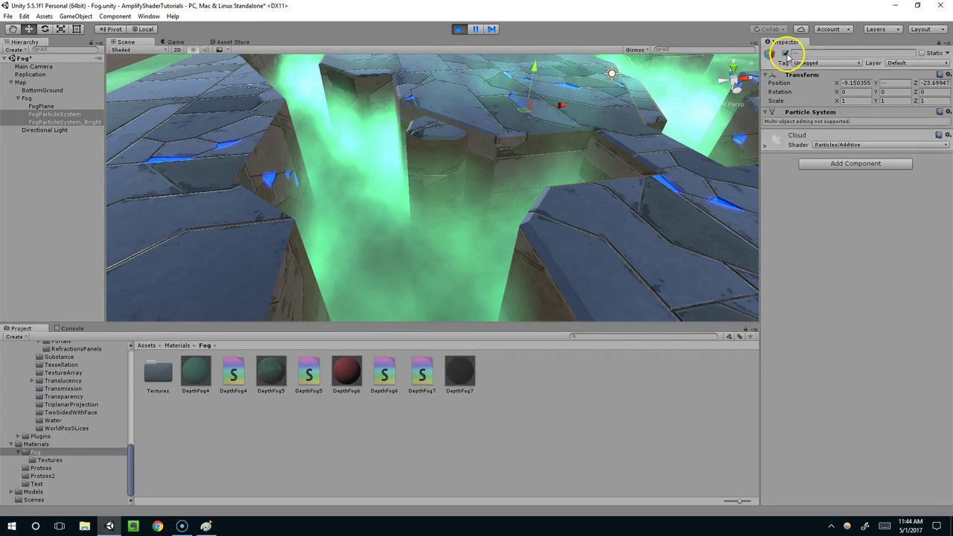
pyautogui.scroll(-6, 581, 183)
pyautogui.moveTo(581, 183); pyautogui.dragTo(549, 191, button='middle')
pyautogui.moveTo(432, 202); pyautogui.dragTo(452, 195, button='middle')
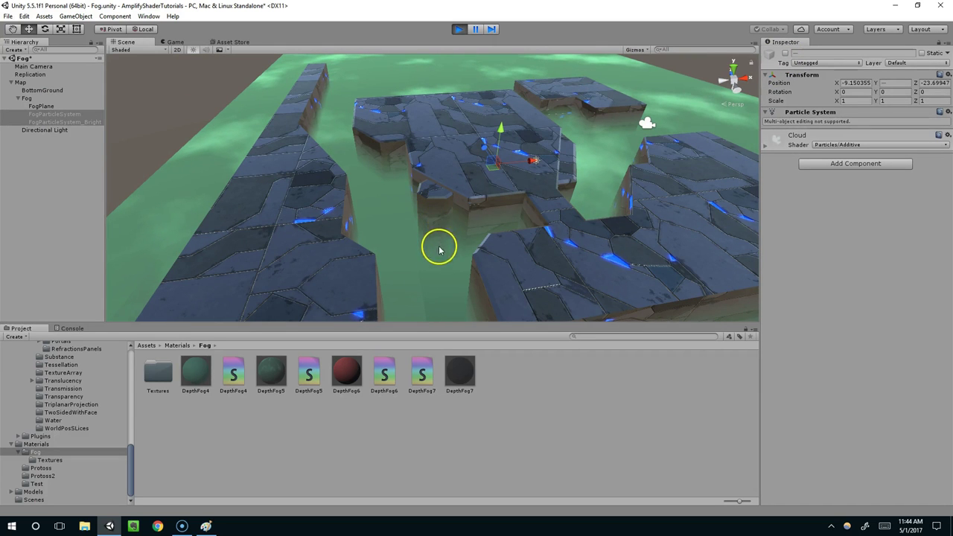
pyautogui.moveTo(429, 265); pyautogui.dragTo(388, 196, button='right')
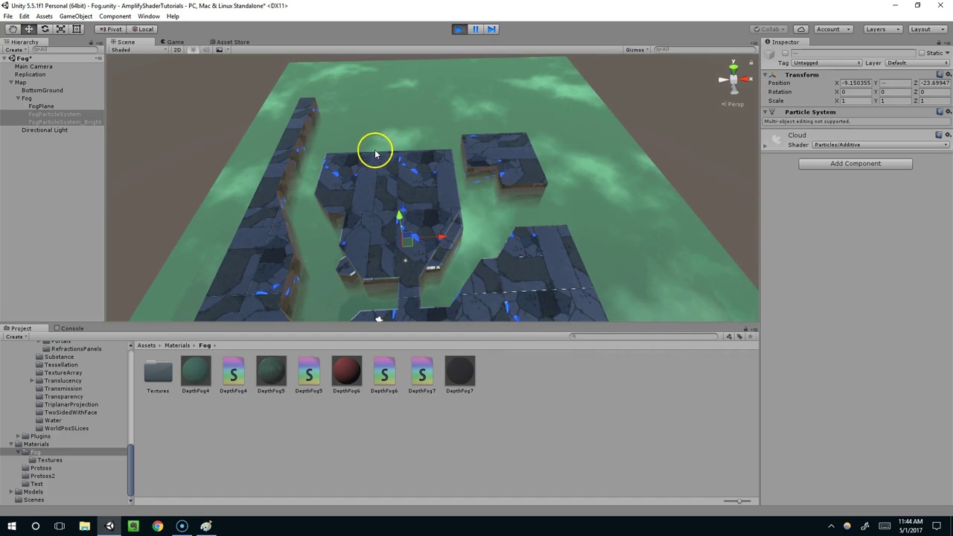
pyautogui.moveTo(516, 255); pyautogui.dragTo(593, 141, button='right')
pyautogui.moveTo(588, 108); pyautogui.dragTo(559, 168, button='right')
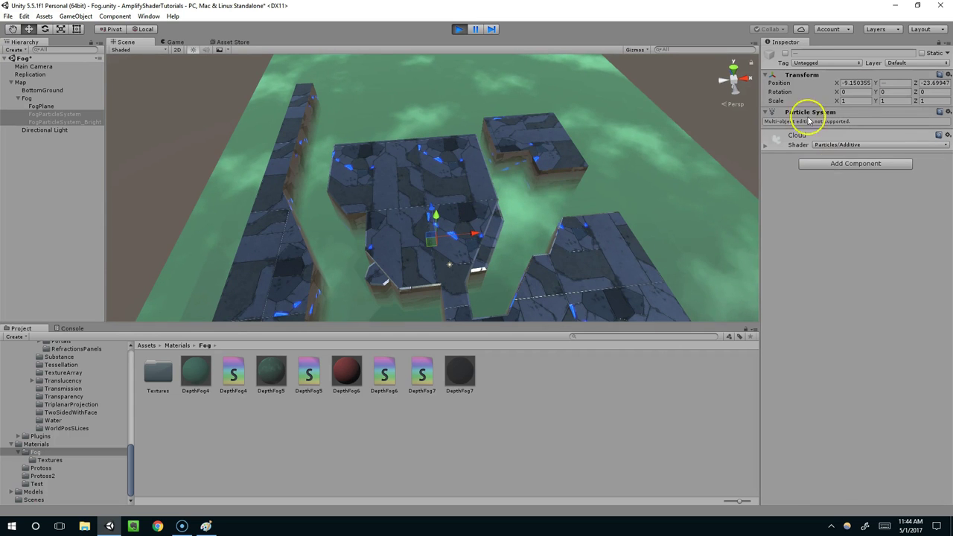
# Bring the Shader Editor back into view and select the Float node feeding the DepthFog7 Opacity input
pyautogui.moveTo(952, 120); pyautogui.dragTo(337, 131)
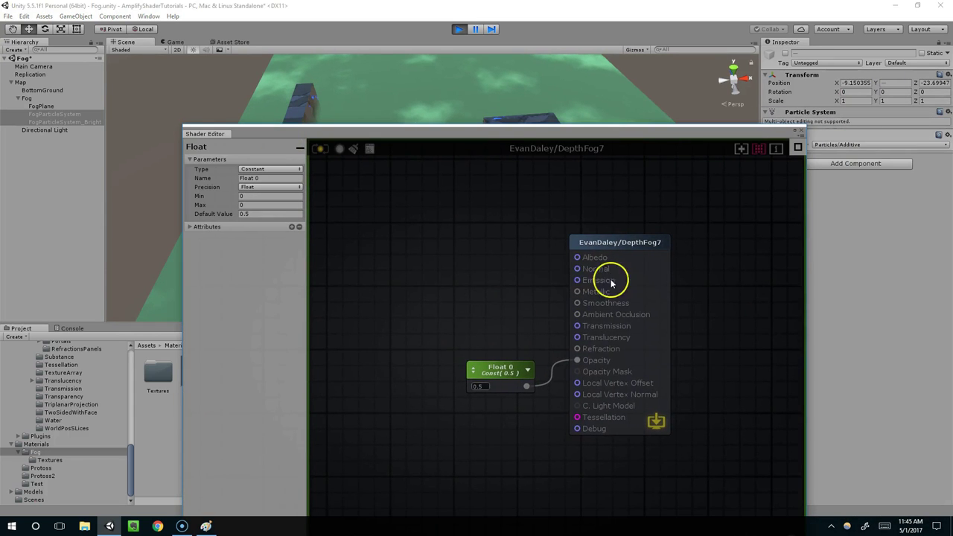
pyautogui.moveTo(549, 134); pyautogui.dragTo(505, 324)
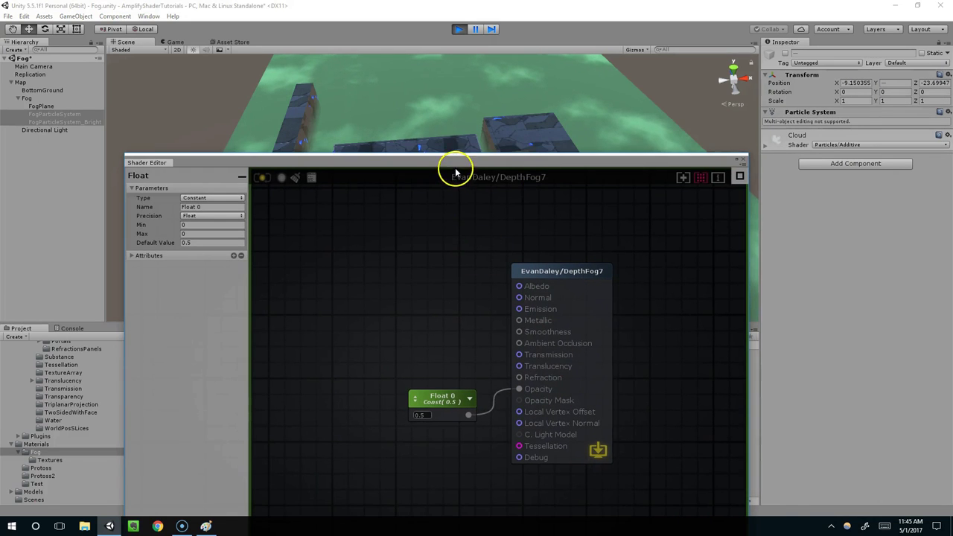
pyautogui.moveTo(456, 172); pyautogui.dragTo(485, 108)
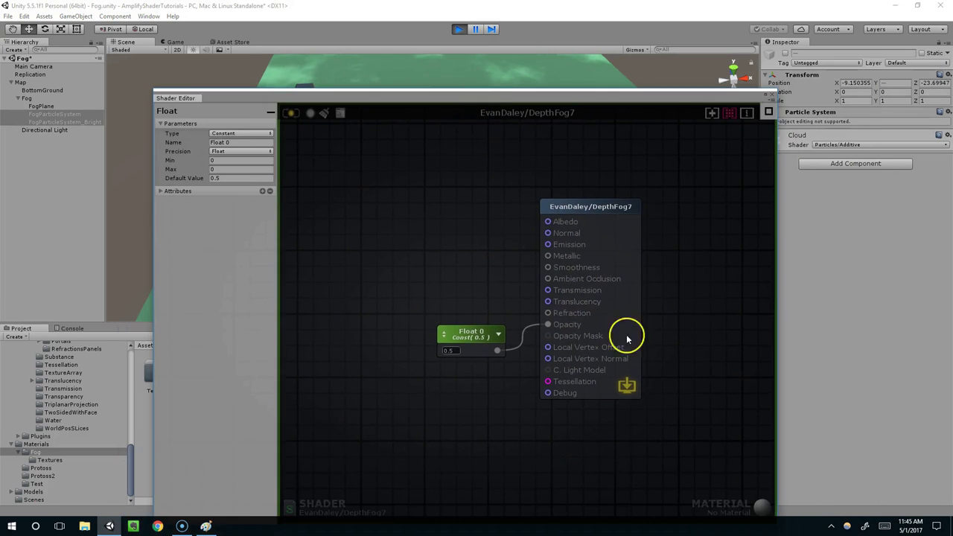
pyautogui.moveTo(499, 107); pyautogui.dragTo(555, 75)
pyautogui.click(538, 317)
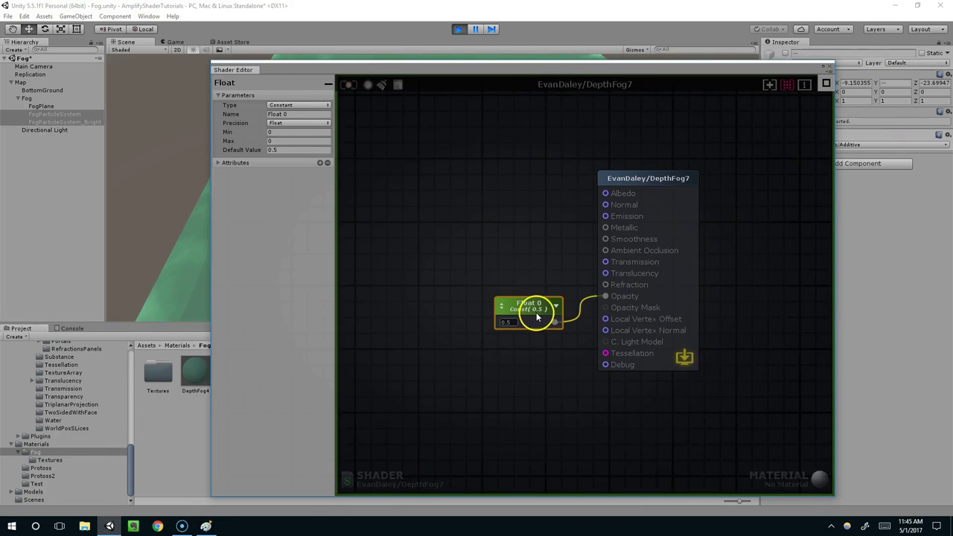
# Stop Play mode and assign the DepthFog7 material to the FogPlane in place of DepthFog5
pyautogui.click(459, 29)
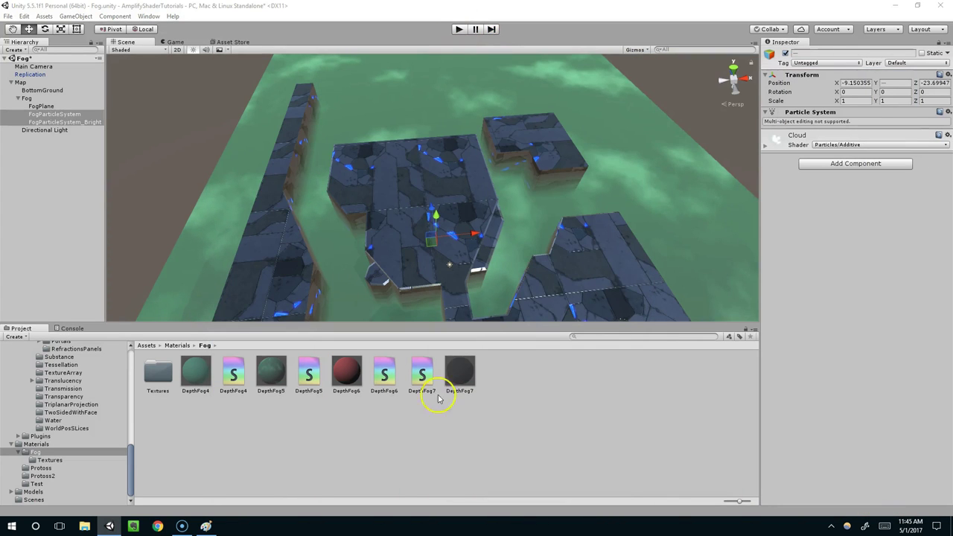
pyautogui.click(52, 107)
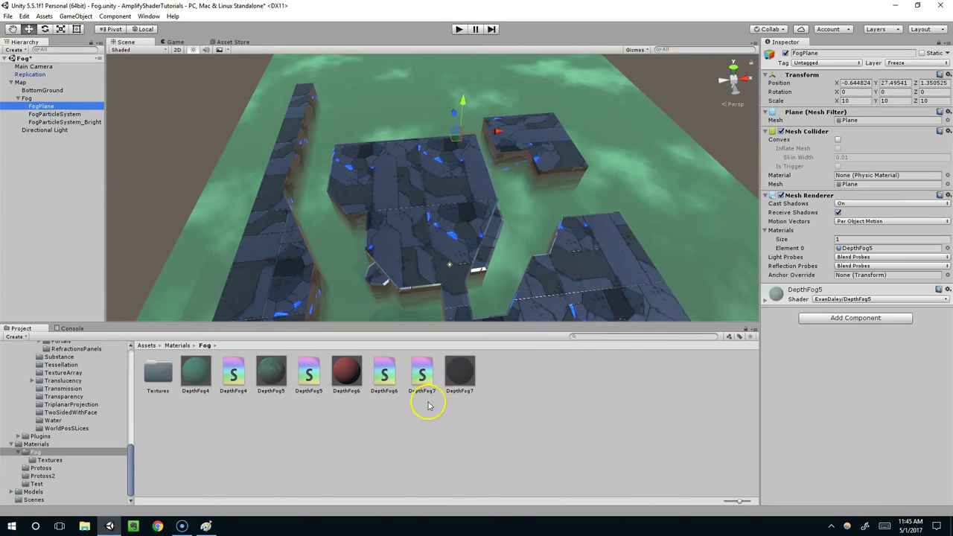
pyautogui.moveTo(459, 373); pyautogui.dragTo(845, 238)
# Examine the DepthFog7 fog plane around the rock walls and gaps from several angles in the Scene view
pyautogui.moveTo(595, 213); pyautogui.dragTo(447, 206, button='right')
pyautogui.moveTo(560, 179); pyautogui.dragTo(518, 284, button='right')
pyautogui.scroll(-3, 487, 233)
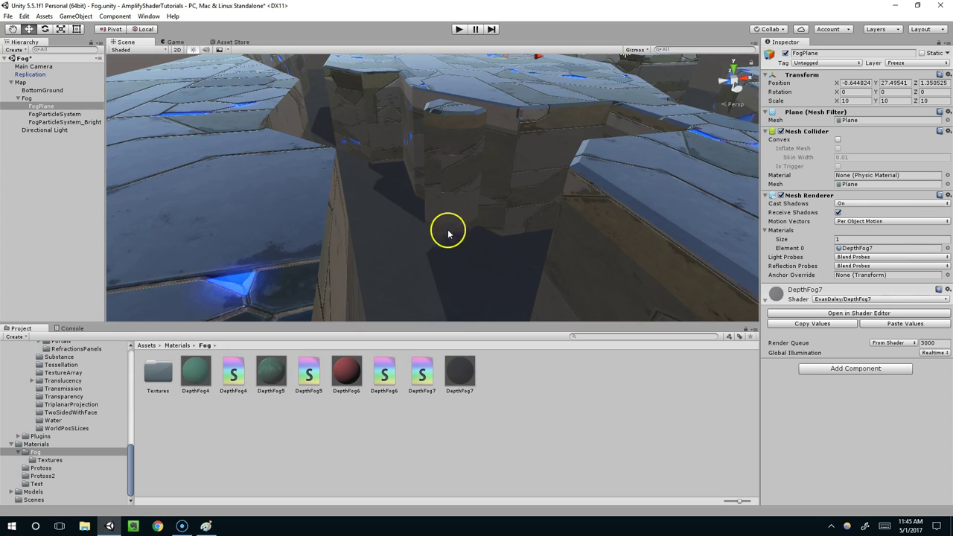
pyautogui.scroll(-3, 447, 246)
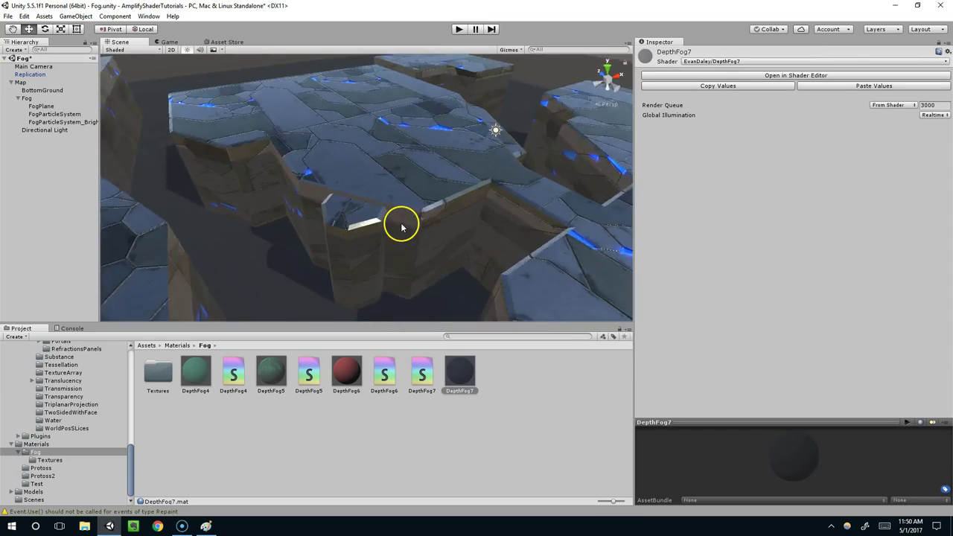
pyautogui.scroll(5, 406, 217)
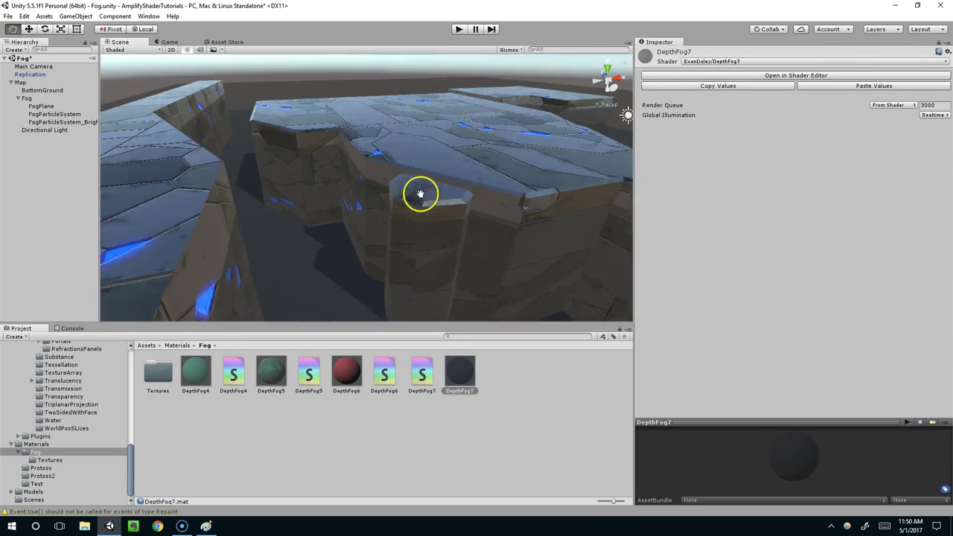
pyautogui.moveTo(412, 185); pyautogui.dragTo(409, 179, button='middle')
pyautogui.moveTo(404, 191); pyautogui.dragTo(425, 195, button='right')
pyautogui.scroll(-3, 417, 188)
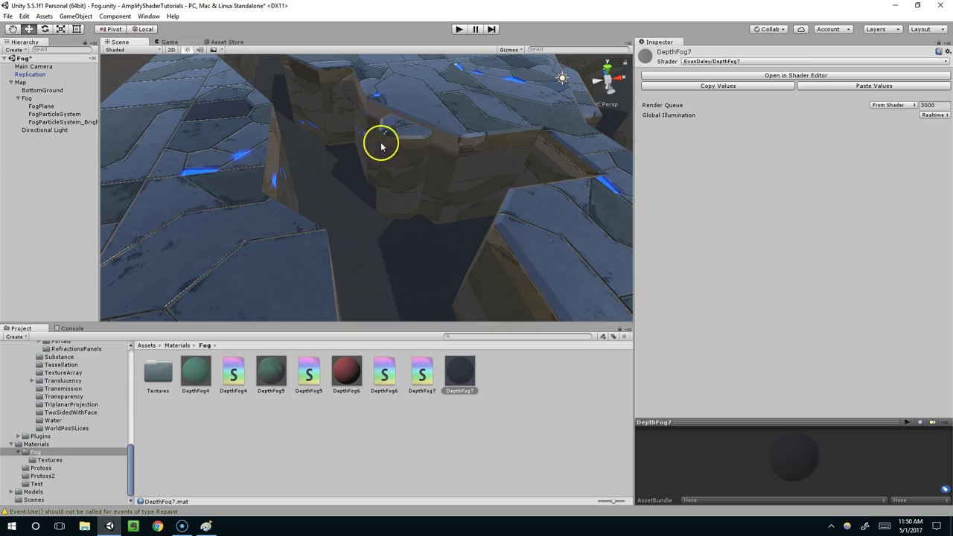
pyautogui.moveTo(432, 141); pyautogui.dragTo(402, 138, button='middle')
# Open the DepthFog7 shader in the Shader Editor and add a Screen Position node in the empty area of the graph
pyautogui.click(796, 76)
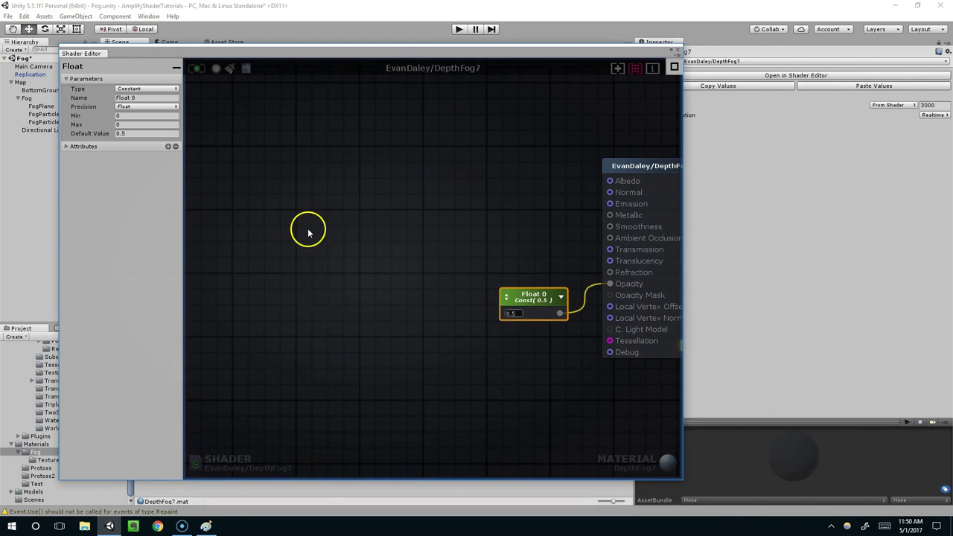
pyautogui.rightClick(299, 232)
pyautogui.write('scre')
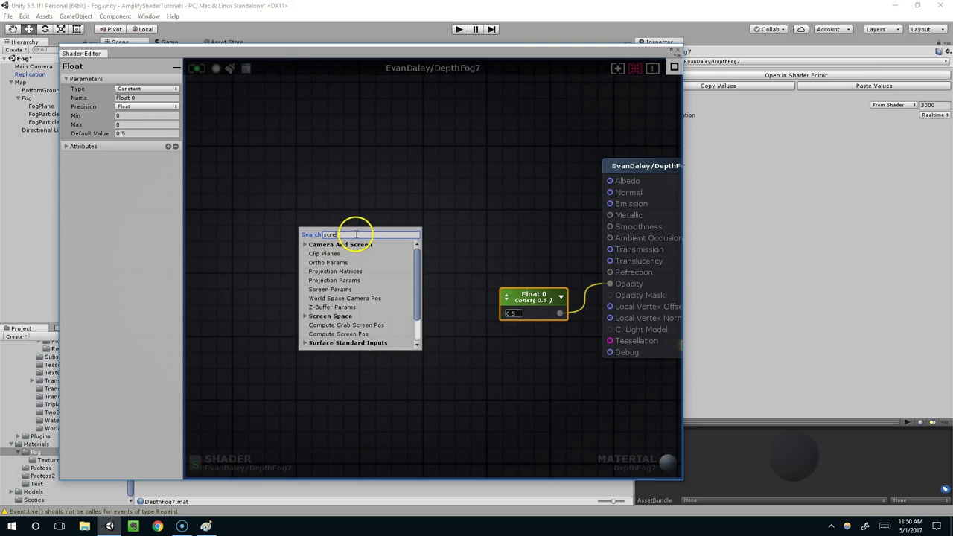
pyautogui.write('en')
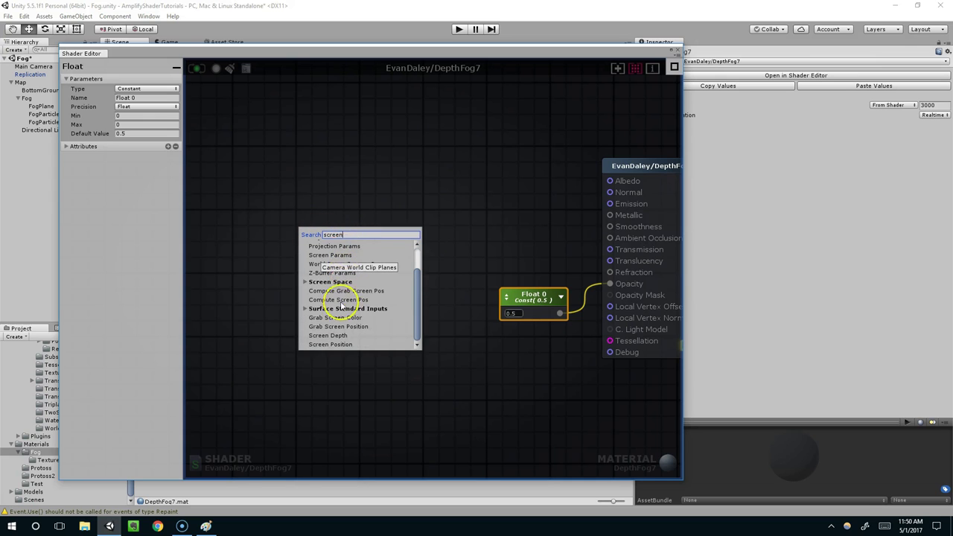
pyautogui.click(323, 344)
pyautogui.moveTo(323, 345); pyautogui.dragTo(251, 295)
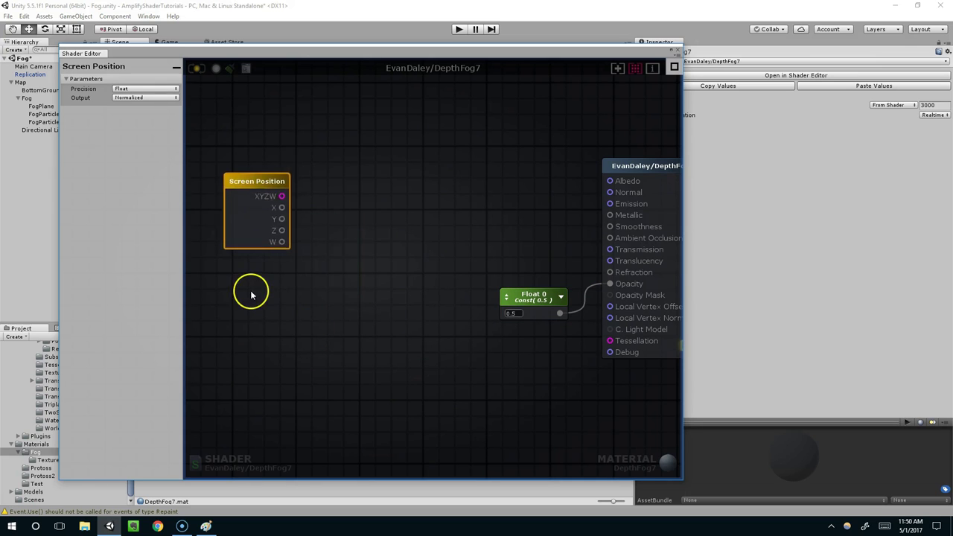
# Add a Screen Depth node beside Screen Position and connect the XYZW output to its Pos input
pyautogui.rightClick(363, 219)
pyautogui.scroll(-2, 408, 334)
pyautogui.click(407, 331)
pyautogui.moveTo(406, 331); pyautogui.dragTo(390, 364)
pyautogui.scroll(3, 387, 364)
pyautogui.moveTo(370, 330); pyautogui.dragTo(380, 347, button='middle')
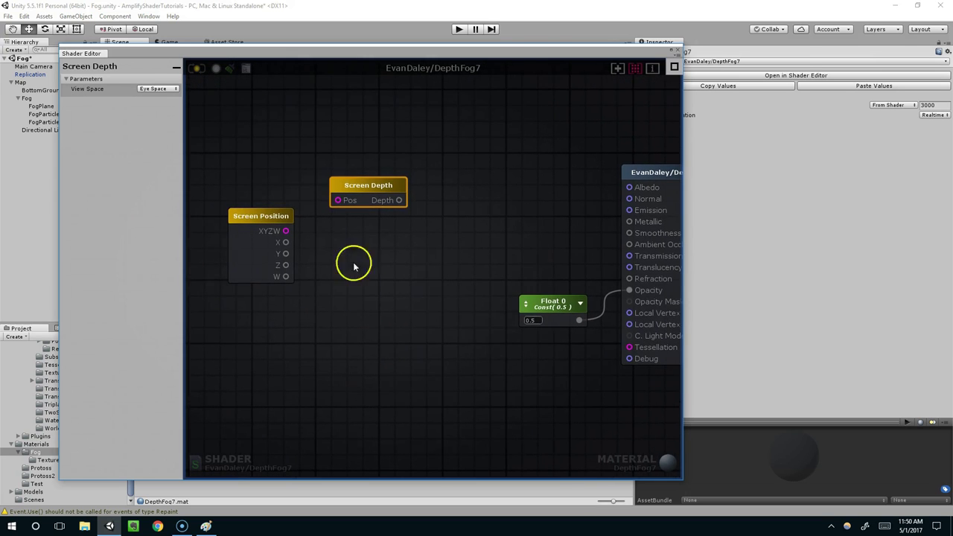
pyautogui.moveTo(287, 231); pyautogui.dragTo(338, 201)
pyautogui.moveTo(269, 214); pyautogui.dragTo(251, 215)
pyautogui.moveTo(340, 195); pyautogui.dragTo(313, 195)
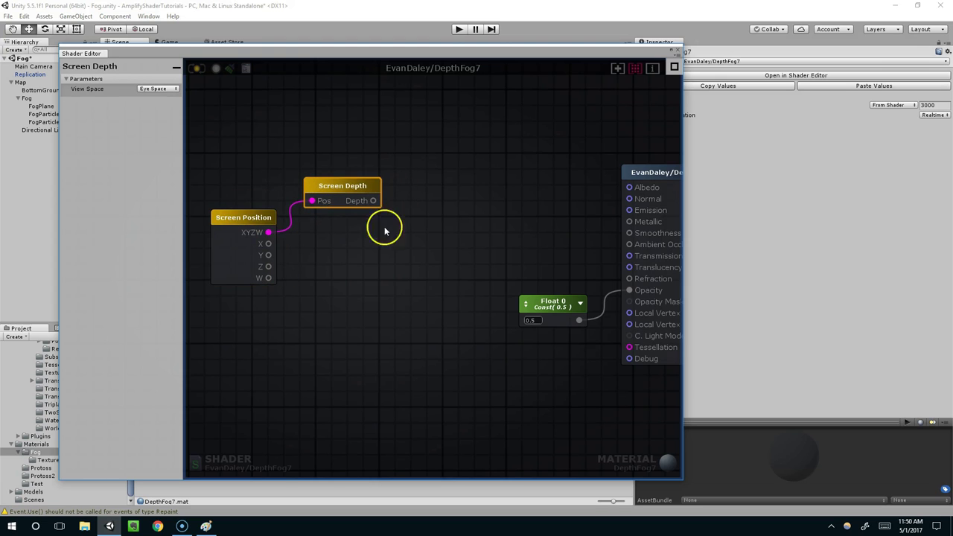
# Add a Subtract node, wiring Screen Depth's Depth output into A and Screen Position's W output into B
pyautogui.rightClick(377, 263)
pyautogui.write('sub')
pyautogui.click(408, 291)
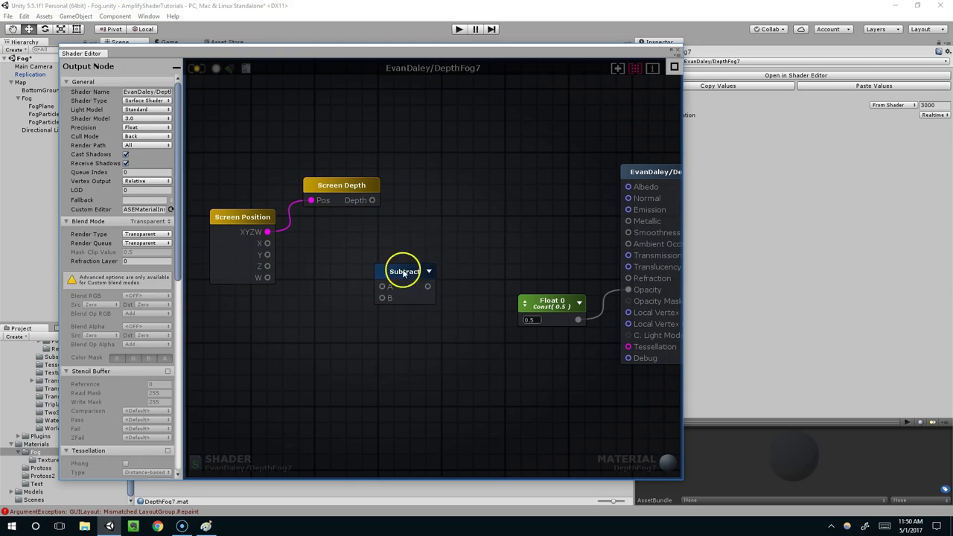
pyautogui.moveTo(399, 276); pyautogui.dragTo(399, 230)
pyautogui.moveTo(372, 200); pyautogui.dragTo(390, 240)
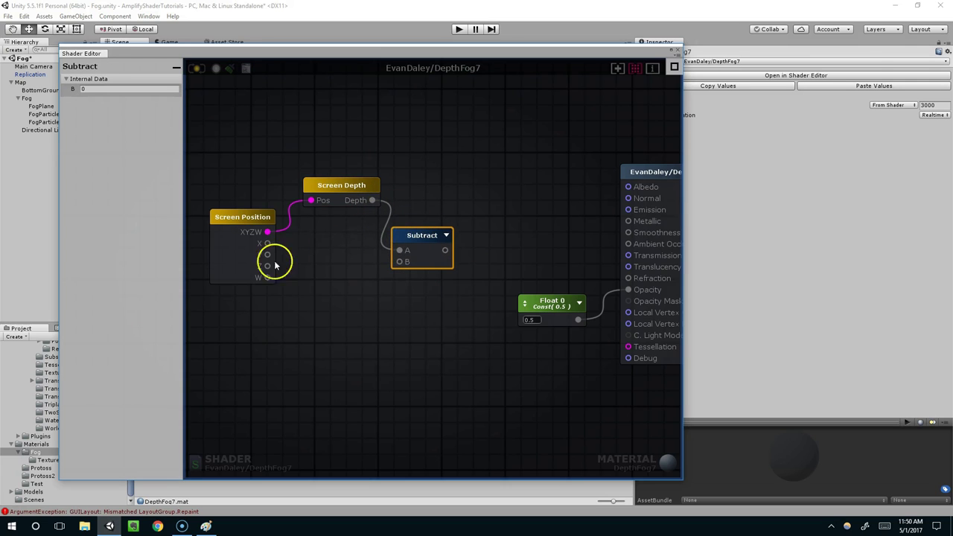
pyautogui.moveTo(267, 277); pyautogui.dragTo(399, 261)
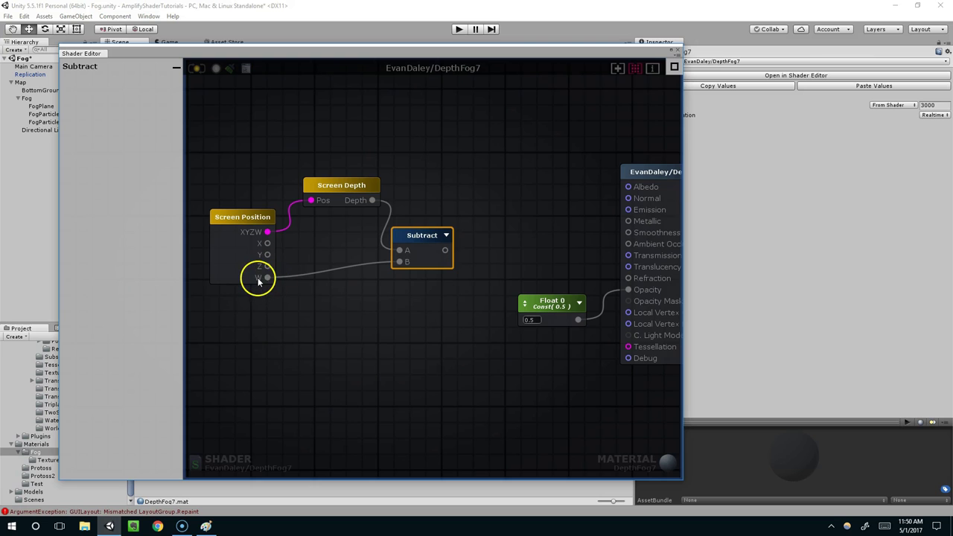
# Review the parameters of the Screen Depth, Subtract and Screen Position nodes
pyautogui.click(330, 186)
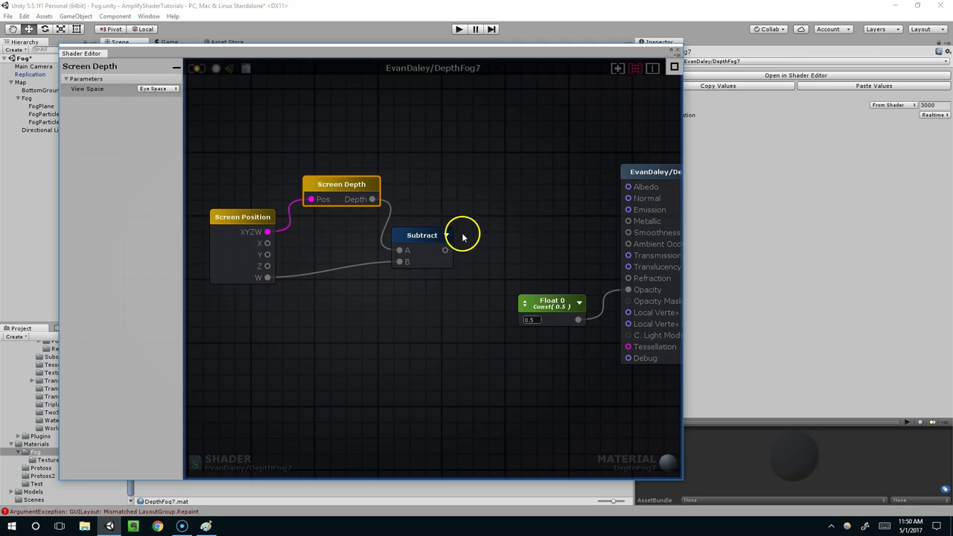
pyautogui.click(419, 235)
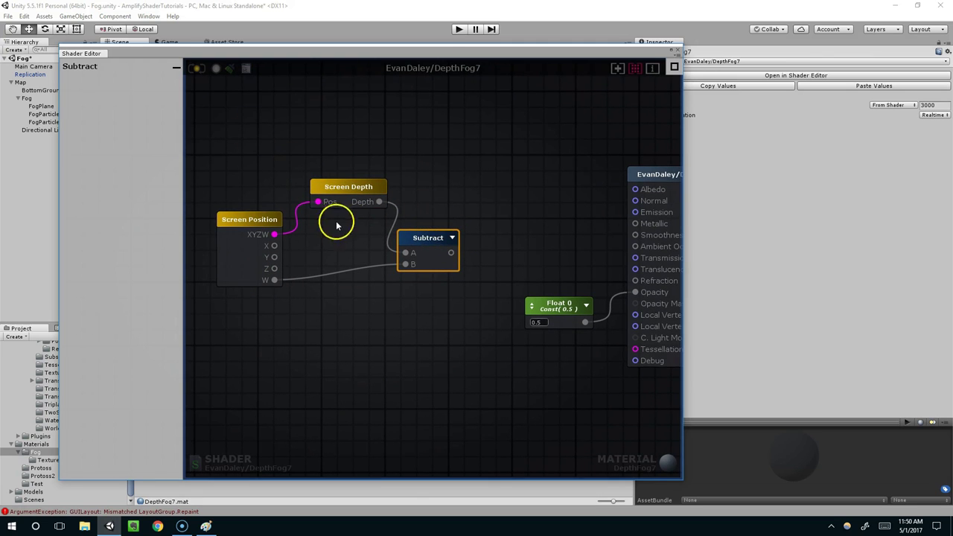
pyautogui.click(247, 234)
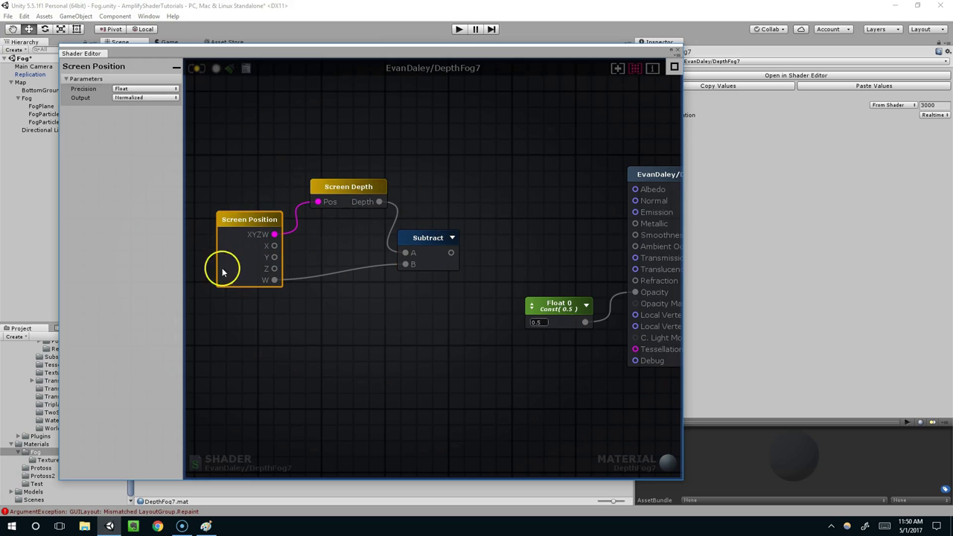
# Connect the Subtract output to the shader's Albedo input, update the shader and inspect the fog plane in the scene
pyautogui.moveTo(363, 210); pyautogui.dragTo(345, 210, button='middle')
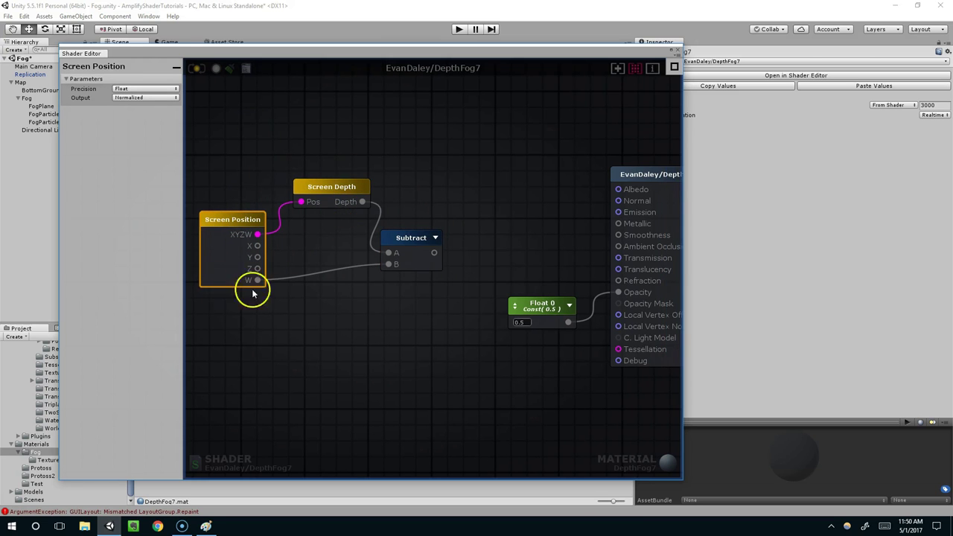
pyautogui.click(418, 237)
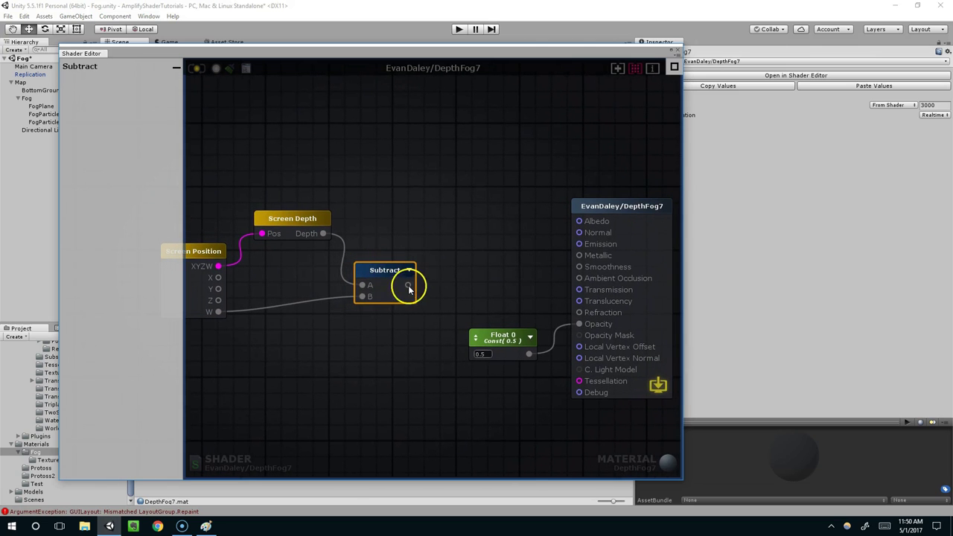
pyautogui.moveTo(408, 285); pyautogui.dragTo(577, 221)
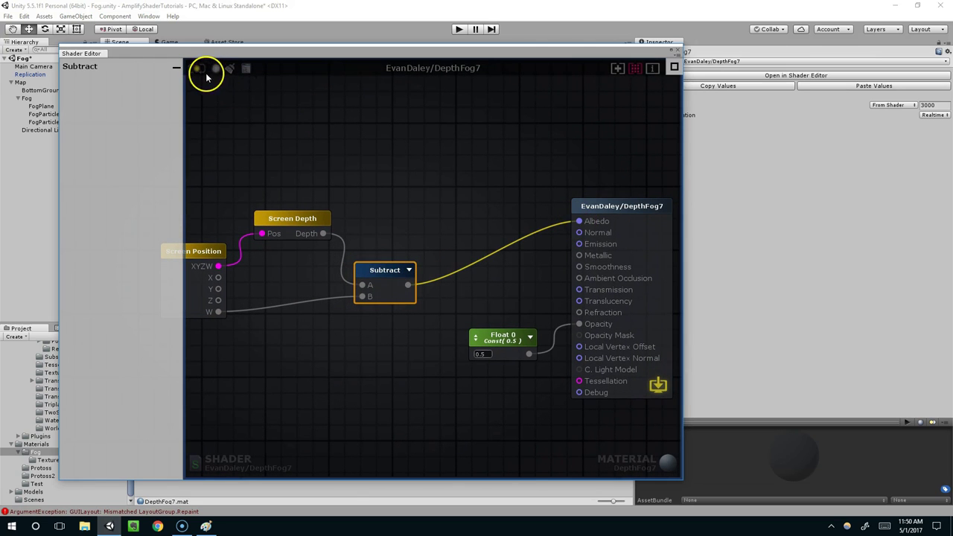
pyautogui.moveTo(211, 54); pyautogui.dragTo(359, 65)
pyautogui.moveTo(513, 251); pyautogui.dragTo(537, 262, button='middle')
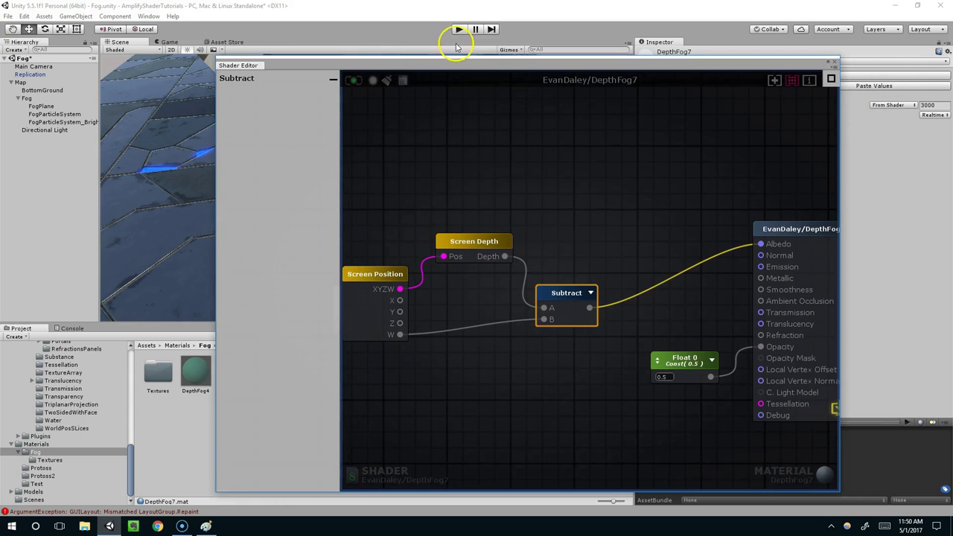
pyautogui.moveTo(453, 64); pyautogui.dragTo(650, 278)
pyautogui.keyDown('alt'); pyautogui.moveTo(447, 158); pyautogui.dragTo(451, 137); pyautogui.keyUp('alt')
pyautogui.scroll(4, 387, 185)
pyautogui.scroll(-3, 350, 243)
pyautogui.moveTo(387, 219); pyautogui.dragTo(309, 223, button='right')
# Route the Subtract output into Opacity instead of Albedo, set Float 0 aside unconnected, and check the updated shader in the scene
pyautogui.moveTo(603, 277); pyautogui.dragTo(336, 112)
pyautogui.moveTo(692, 291); pyautogui.dragTo(692, 394)
pyautogui.moveTo(608, 409); pyautogui.dragTo(600, 422)
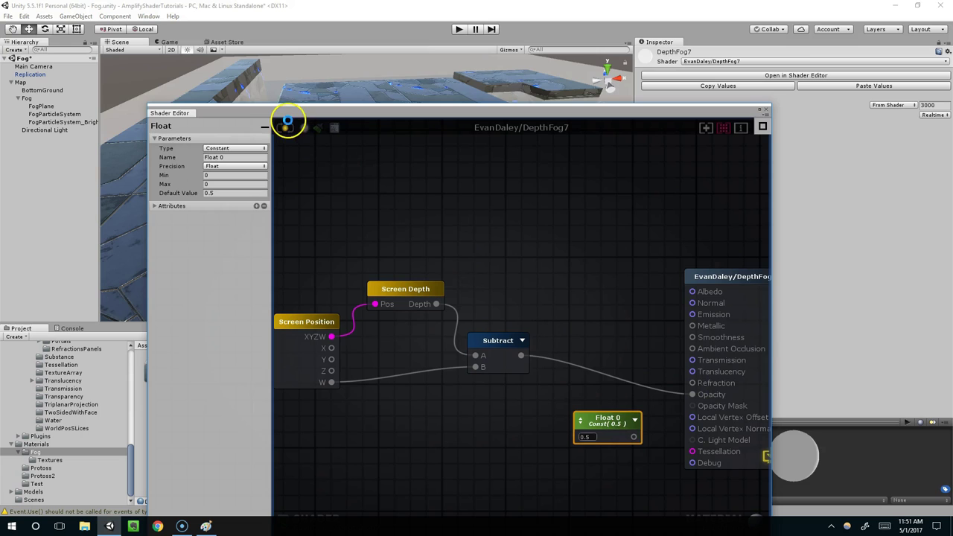
pyautogui.moveTo(287, 107); pyautogui.dragTo(302, 252)
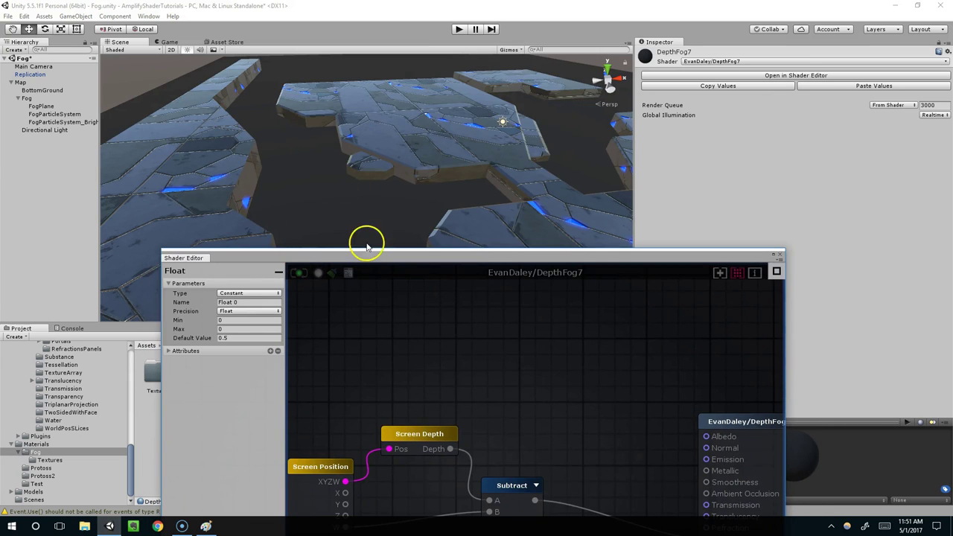
pyautogui.moveTo(375, 258); pyautogui.dragTo(327, 116)
pyautogui.moveTo(547, 356); pyautogui.dragTo(574, 320, button='middle')
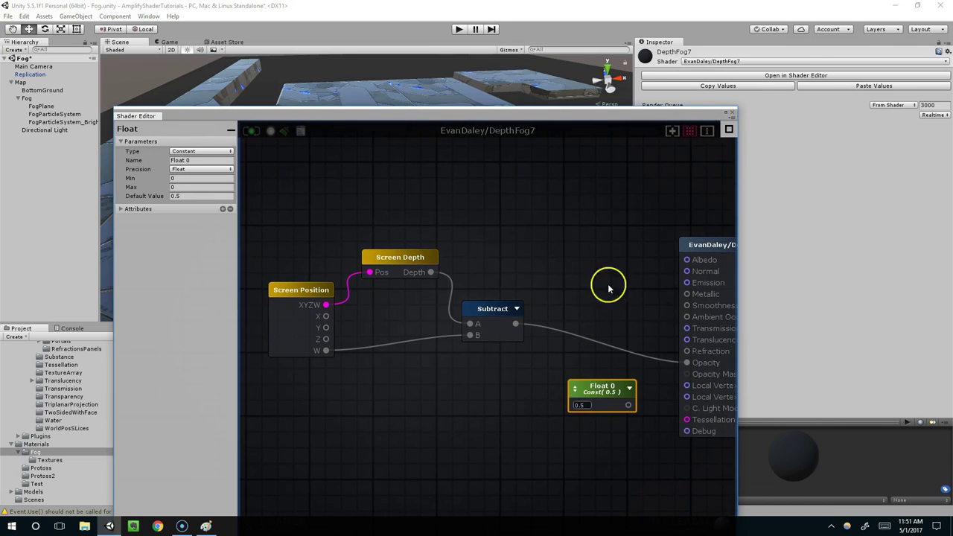
# Review the available Output options of Screen Position and the View Space options of Screen Depth
pyautogui.click(410, 257)
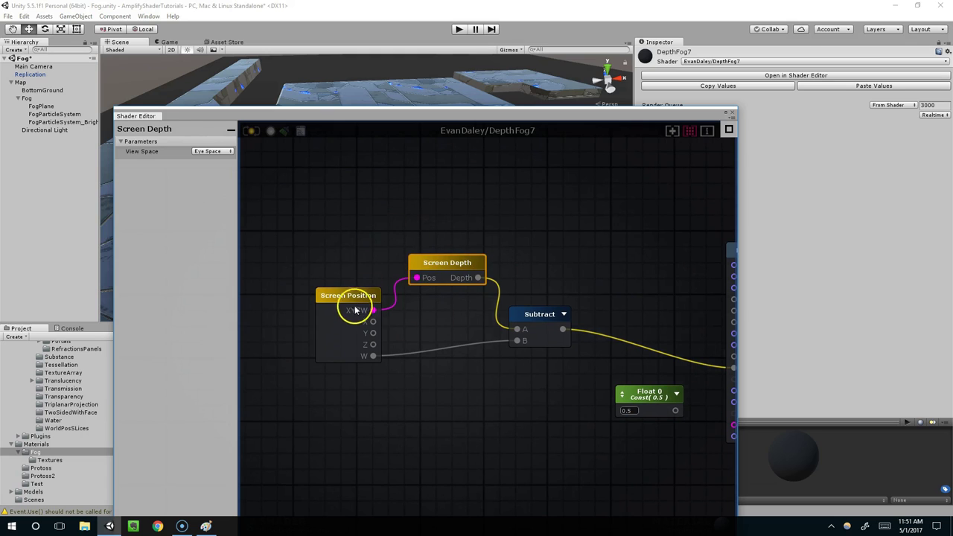
pyautogui.click(355, 306)
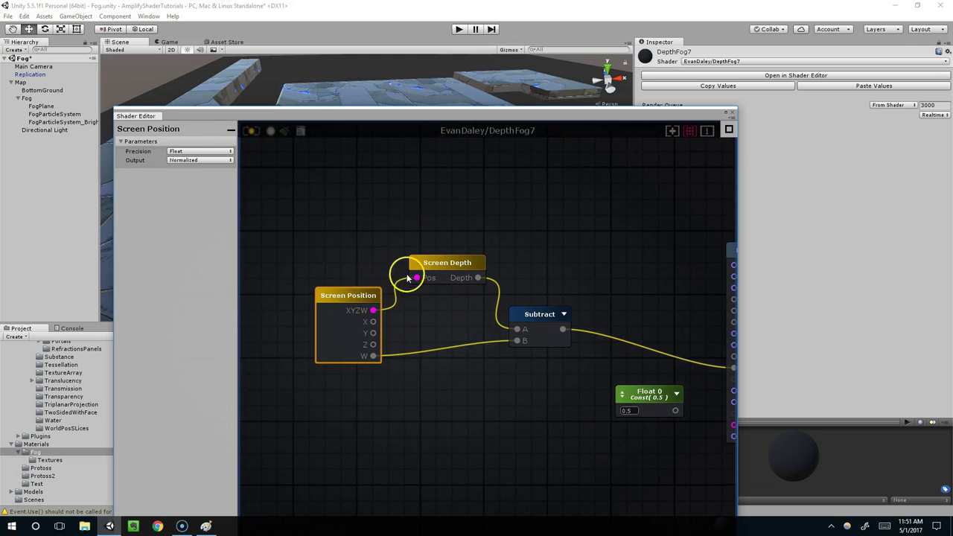
pyautogui.click(187, 152)
pyautogui.click(230, 161)
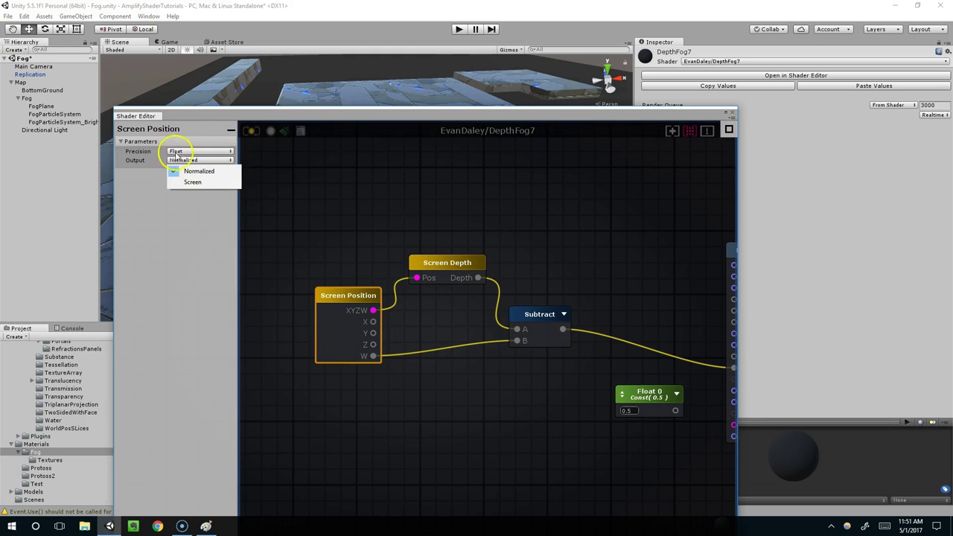
pyautogui.click(431, 250)
pyautogui.click(207, 151)
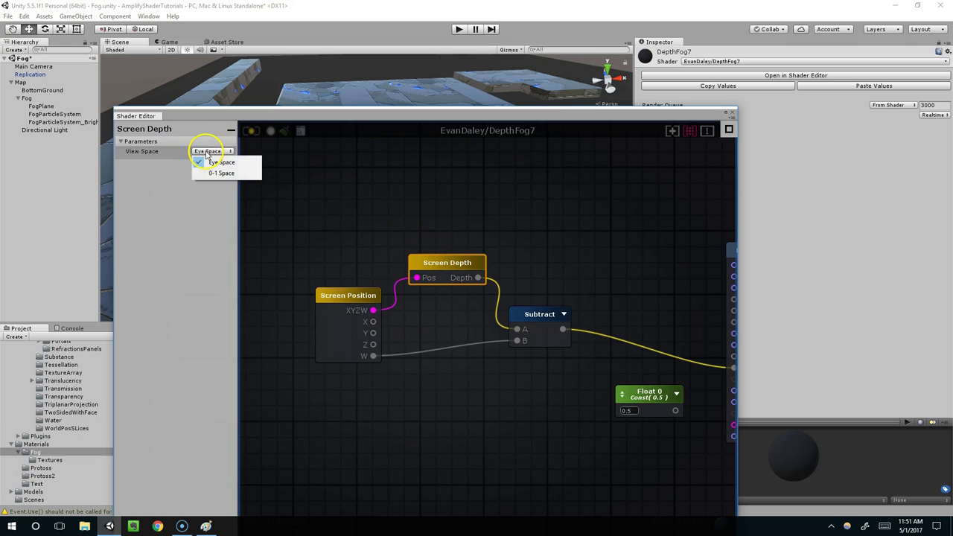
# Set the Screen Position node's Precision to Float and Output to Screen, update the shader and inspect the fog in the scene
pyautogui.click(374, 328)
pyautogui.click(187, 152)
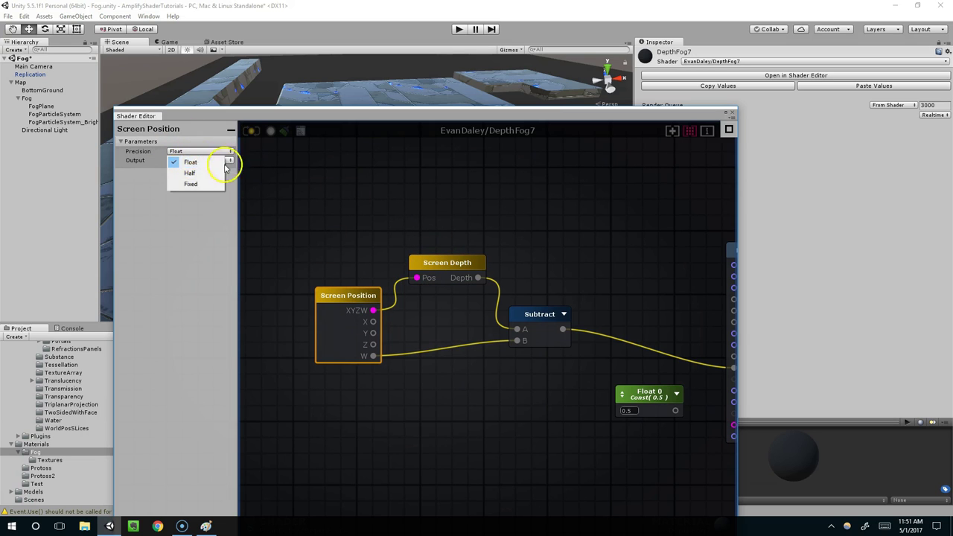
pyautogui.click(191, 162)
pyautogui.click(229, 162)
pyautogui.click(201, 182)
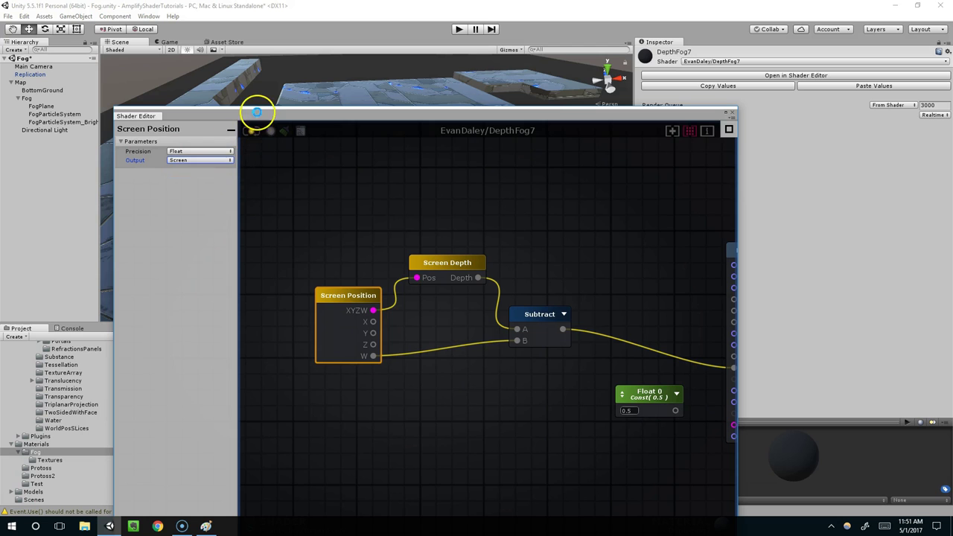
pyautogui.moveTo(256, 111); pyautogui.dragTo(340, 316)
pyautogui.scroll(3, 395, 221)
pyautogui.scroll(-2, 399, 199)
pyautogui.scroll(2, 397, 190)
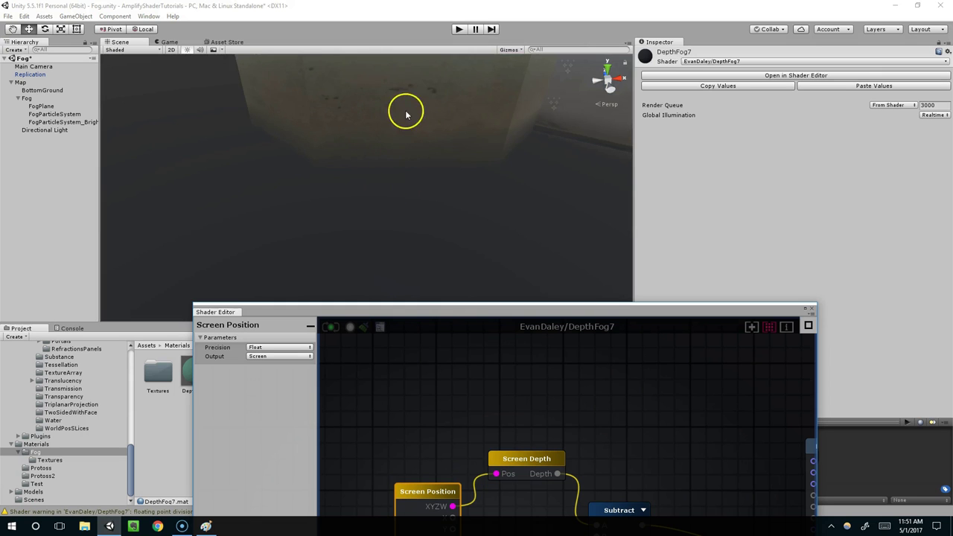
# Rearrange the Screen Position, Screen Depth and Subtract nodes, placing Subtract below Screen Depth to clear space in the graph
pyautogui.moveTo(395, 306); pyautogui.dragTo(360, 164)
pyautogui.moveTo(516, 308); pyautogui.dragTo(435, 342, button='middle')
pyautogui.click(436, 344)
pyautogui.moveTo(478, 362); pyautogui.dragTo(474, 406)
pyautogui.moveTo(377, 310); pyautogui.dragTo(431, 351)
pyautogui.moveTo(305, 334); pyautogui.dragTo(318, 289)
pyautogui.moveTo(444, 348); pyautogui.dragTo(454, 346)
# Connect Screen Position's XYZW output to Emission, update the shader and examine the plane's colours in the scene
pyautogui.moveTo(315, 308); pyautogui.dragTo(663, 335)
pyautogui.click(271, 146)
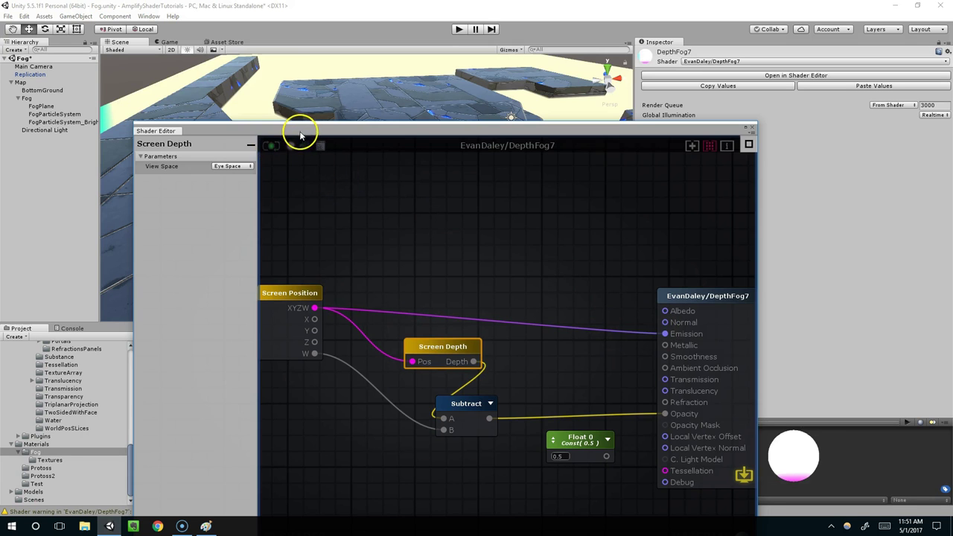
pyautogui.moveTo(300, 133); pyautogui.dragTo(350, 353)
pyautogui.scroll(-5, 404, 215)
pyautogui.scroll(3, 406, 215)
pyautogui.moveTo(407, 215); pyautogui.dragTo(431, 206, button='right')
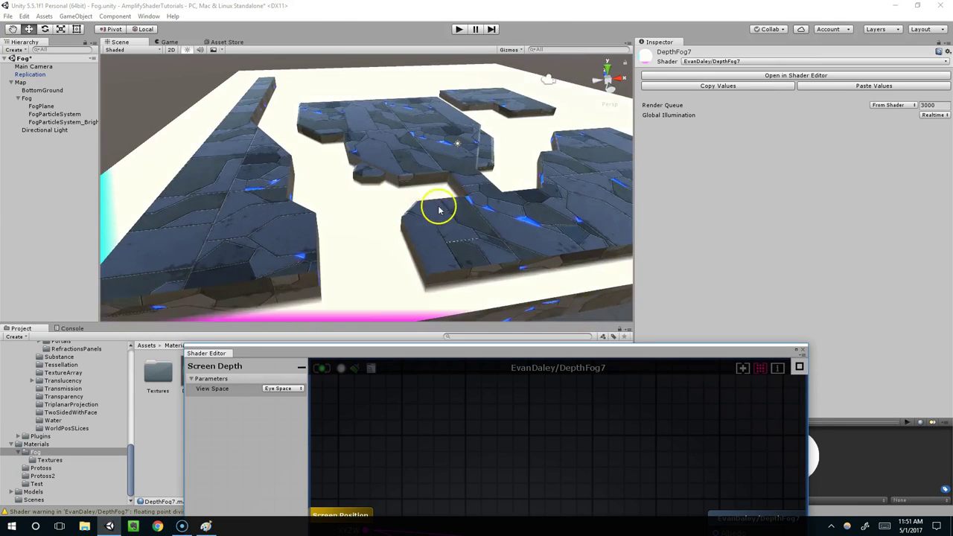
pyautogui.keyDown('alt'); pyautogui.moveTo(431, 207); pyautogui.dragTo(359, 204); pyautogui.keyUp('alt')
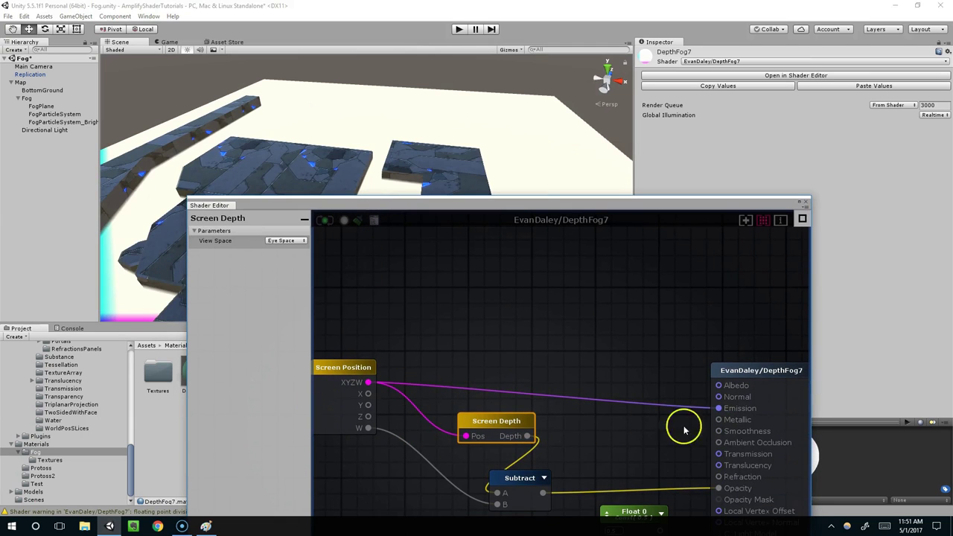
# Move the XYZW connection from Emission to Albedo, update the shader and examine the plane from several angles
pyautogui.moveTo(711, 409); pyautogui.dragTo(711, 385)
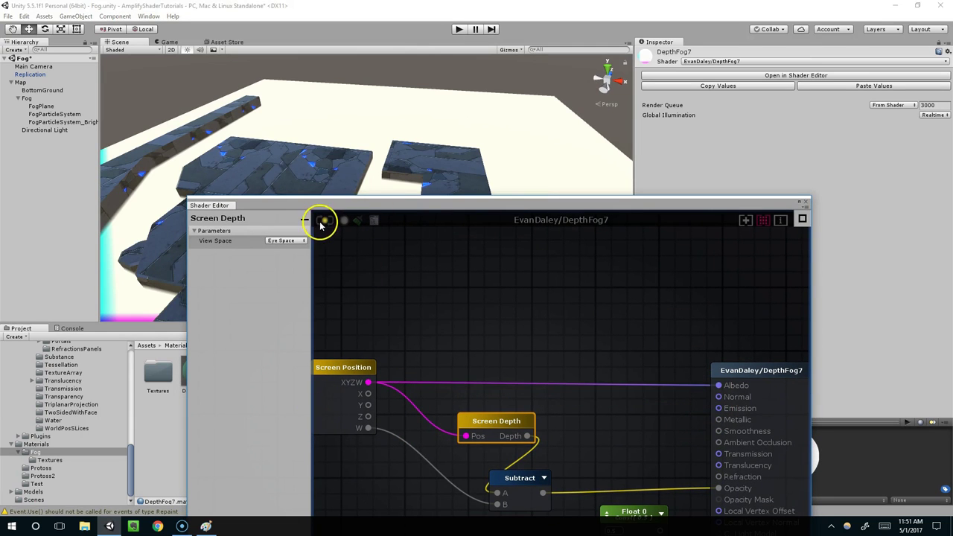
pyautogui.moveTo(340, 204); pyautogui.dragTo(329, 462)
pyautogui.moveTo(328, 290); pyautogui.dragTo(407, 242, button='middle')
pyautogui.moveTo(407, 242); pyautogui.dragTo(447, 227, button='right')
pyautogui.moveTo(447, 227); pyautogui.dragTo(347, 285, button='middle')
pyautogui.moveTo(346, 285); pyautogui.dragTo(418, 232, button='right')
pyautogui.moveTo(390, 223); pyautogui.dragTo(447, 206, button='middle')
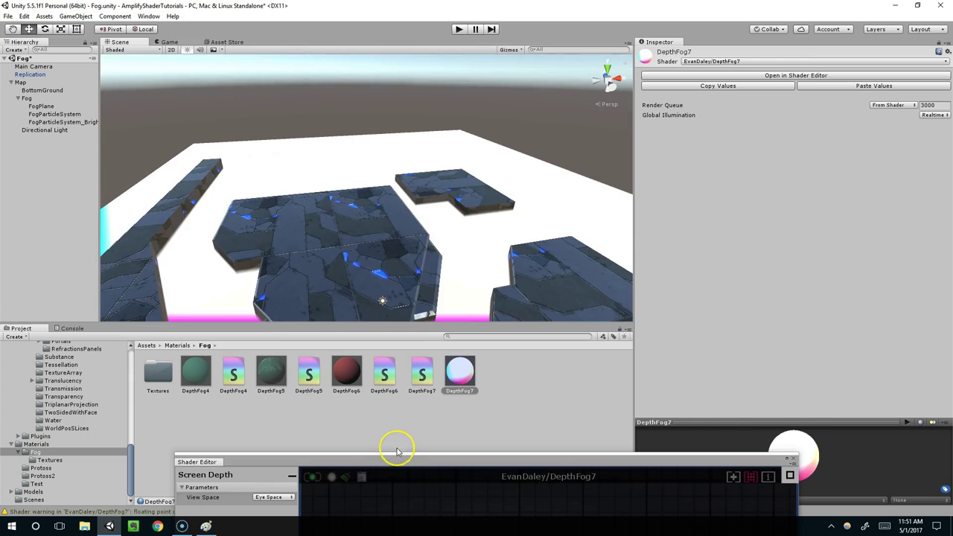
pyautogui.moveTo(350, 212); pyautogui.dragTo(410, 157, button='middle')
pyautogui.scroll(-3, 428, 147)
# Disconnect Screen Position's XYZW output from Albedo, move Screen Depth higher above Subtract, and update the shader
pyautogui.moveTo(343, 459); pyautogui.dragTo(307, 144)
pyautogui.moveTo(670, 326); pyautogui.dragTo(287, 333)
pyautogui.moveTo(556, 152); pyautogui.dragTo(512, 73)
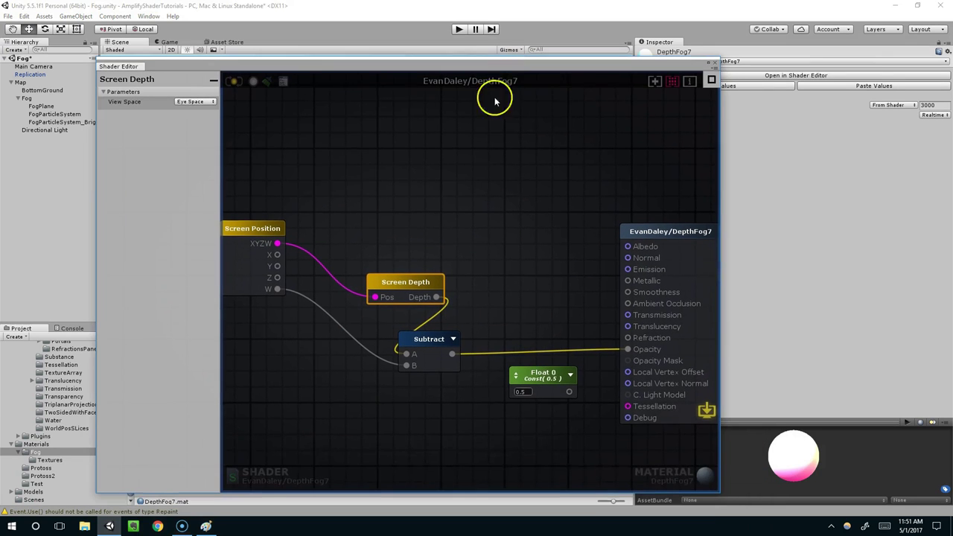
pyautogui.moveTo(396, 273); pyautogui.dragTo(382, 184)
pyautogui.click(436, 329)
pyautogui.moveTo(372, 74); pyautogui.dragTo(437, 252)
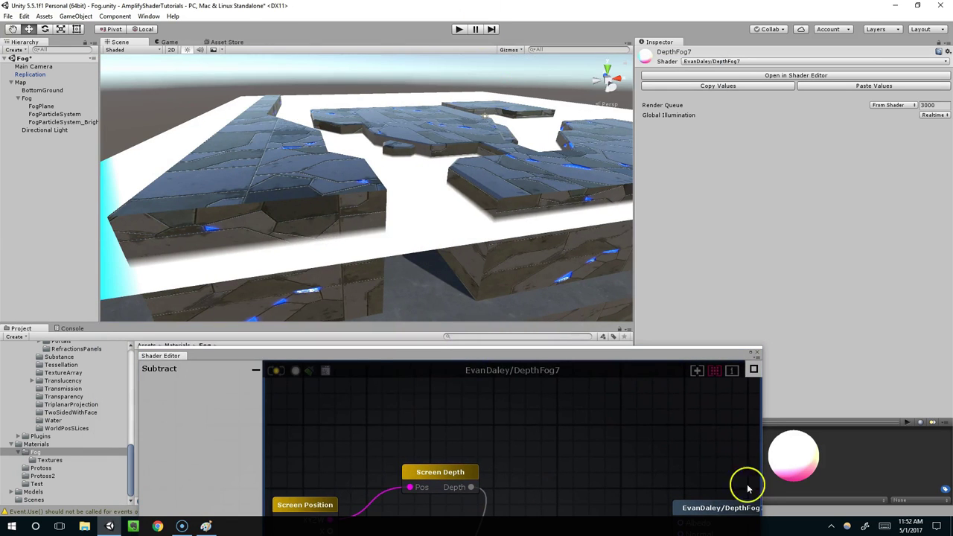
pyautogui.click(276, 372)
pyautogui.scroll(8, 449, 151)
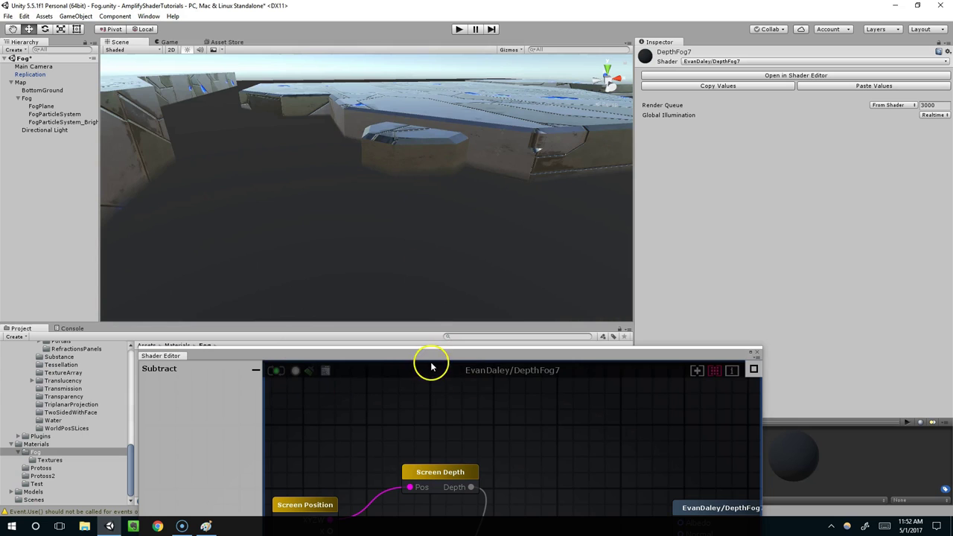
# Add a Multiply node between the Subtract node and the shader's output node
pyautogui.moveTo(431, 367); pyautogui.dragTo(416, 113)
pyautogui.scroll(-2, 543, 294)
pyautogui.rightClick(546, 292)
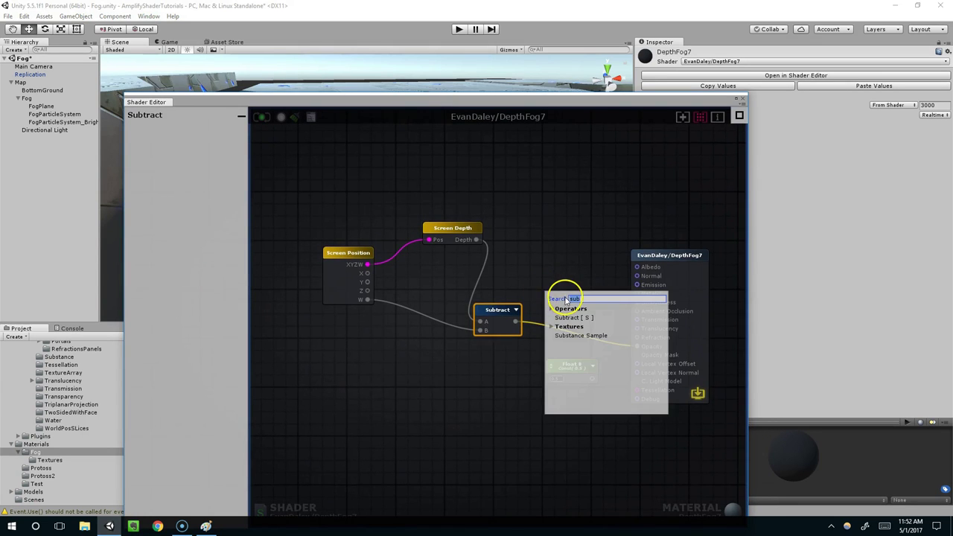
pyautogui.write('mul')
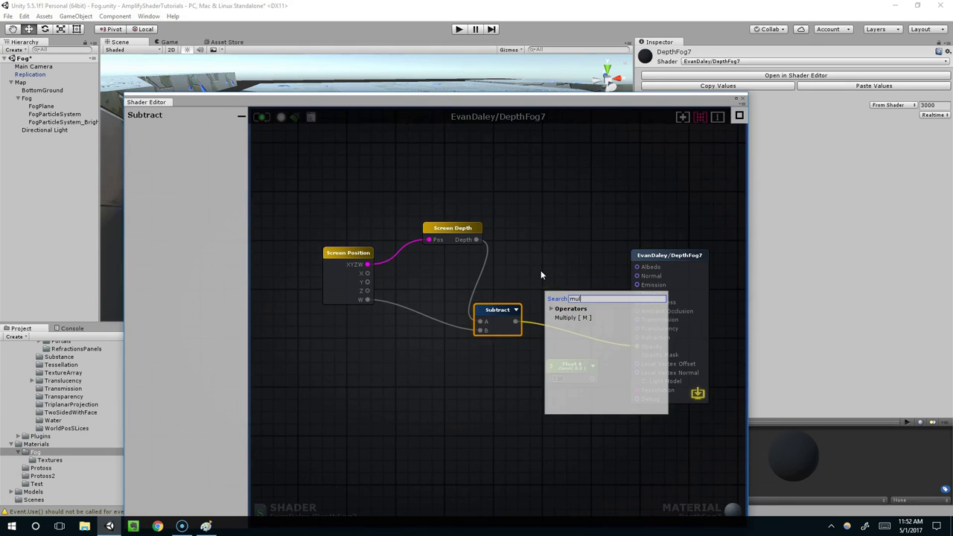
pyautogui.click(612, 320)
pyautogui.click(547, 288)
pyautogui.click(551, 291)
pyautogui.scroll(2, 555, 299)
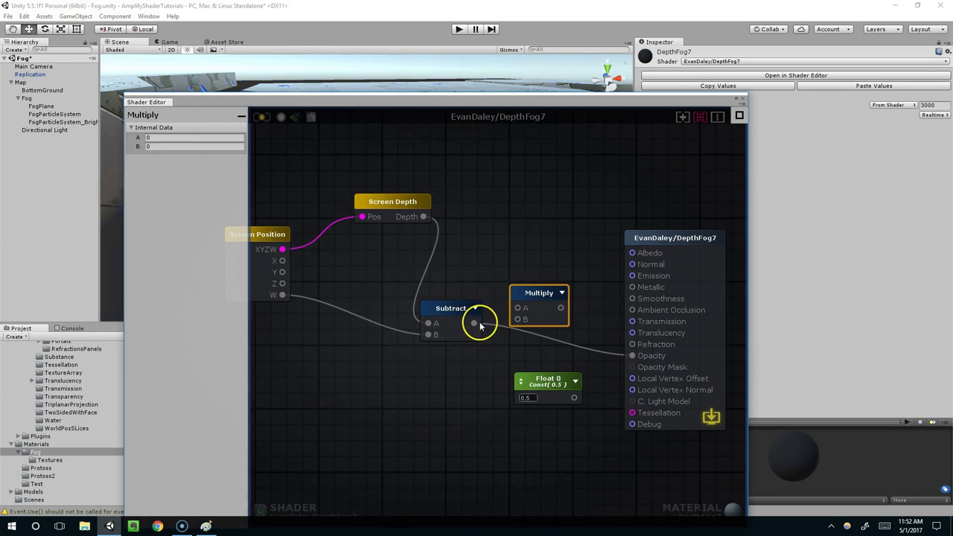
# Wire Subtract through Multiply's A input into Opacity, set Multiply's B to .1, and check the updated fog in the scene
pyautogui.moveTo(522, 304); pyautogui.dragTo(632, 355)
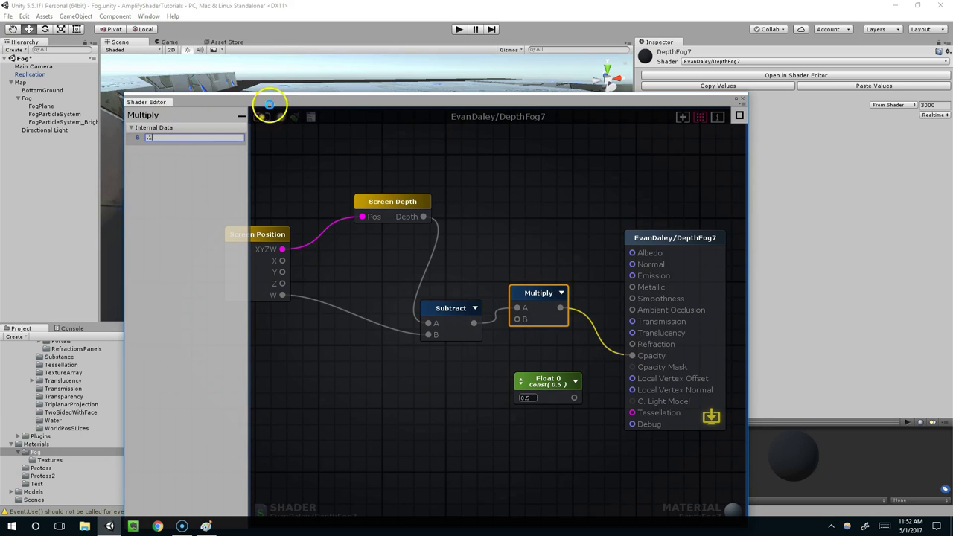
pyautogui.moveTo(272, 97); pyautogui.dragTo(317, 384)
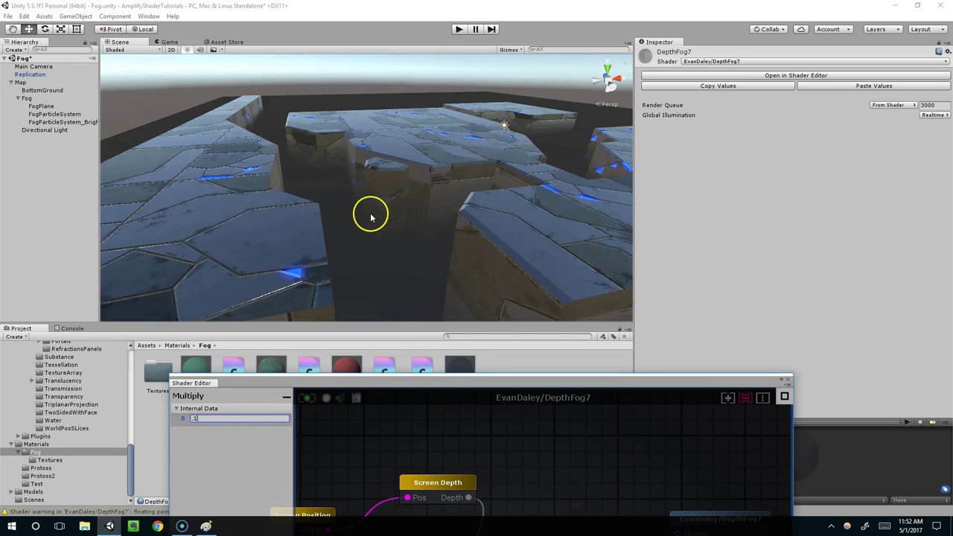
pyautogui.moveTo(371, 216); pyautogui.dragTo(365, 139, button='middle')
pyautogui.moveTo(381, 242); pyautogui.dragTo(424, 276, button='middle')
pyautogui.moveTo(460, 383); pyautogui.dragTo(360, 132)
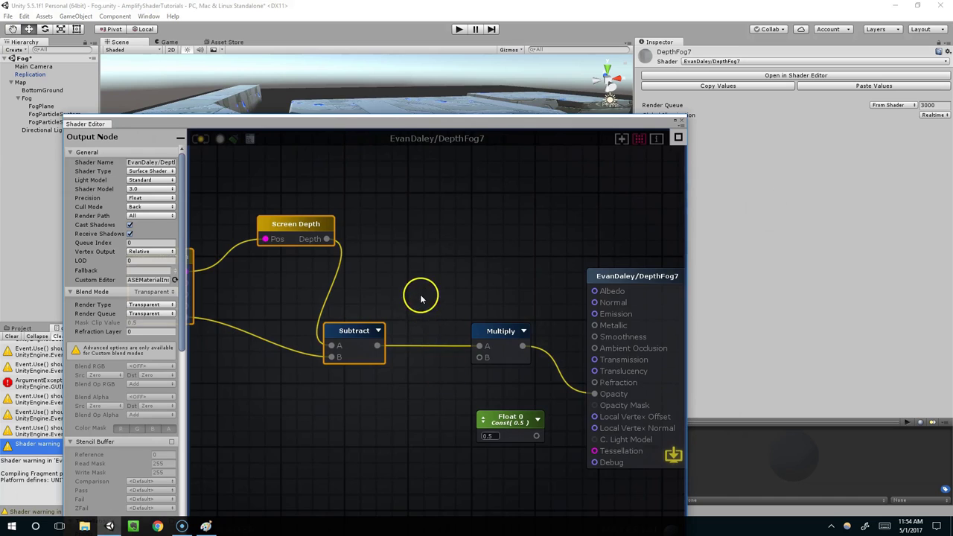
# Add an Abs node and wire it between the Subtract output and Multiply's A input
pyautogui.moveTo(419, 296); pyautogui.dragTo(496, 244, button='middle')
pyautogui.moveTo(434, 274); pyautogui.dragTo(394, 245)
pyautogui.rightClick(397, 372)
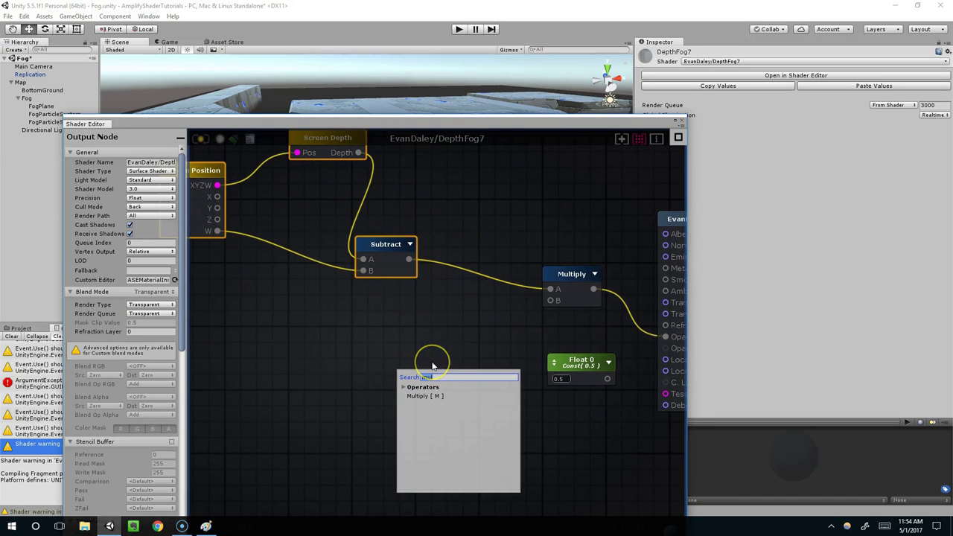
pyautogui.write('abs')
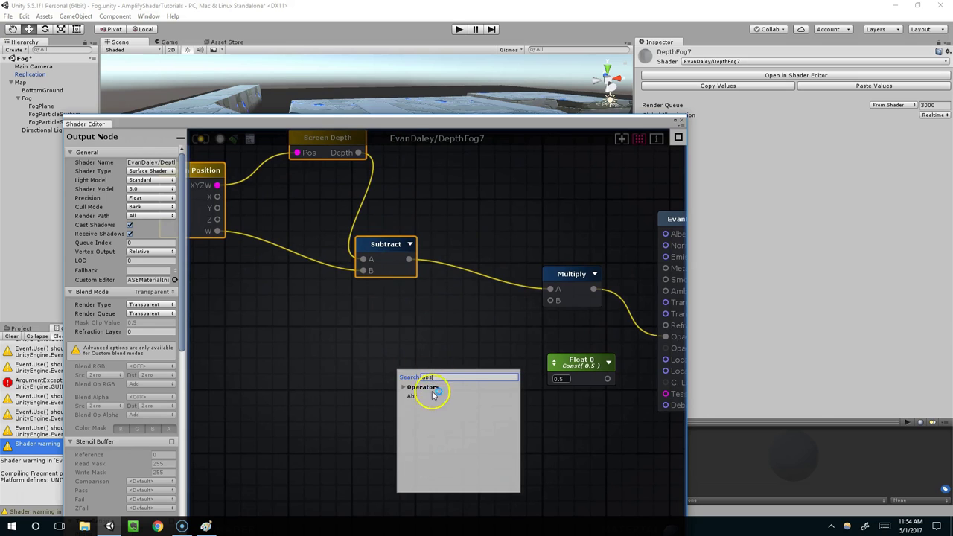
pyautogui.click(428, 402)
pyautogui.moveTo(422, 389); pyautogui.dragTo(453, 305)
pyautogui.moveTo(409, 260); pyautogui.dragTo(550, 289)
pyautogui.moveTo(467, 306); pyautogui.dragTo(499, 267)
# Add a new Float node in the empty area below the Subtract node
pyautogui.click(354, 351)
pyautogui.press('1')
pyautogui.click(405, 350)
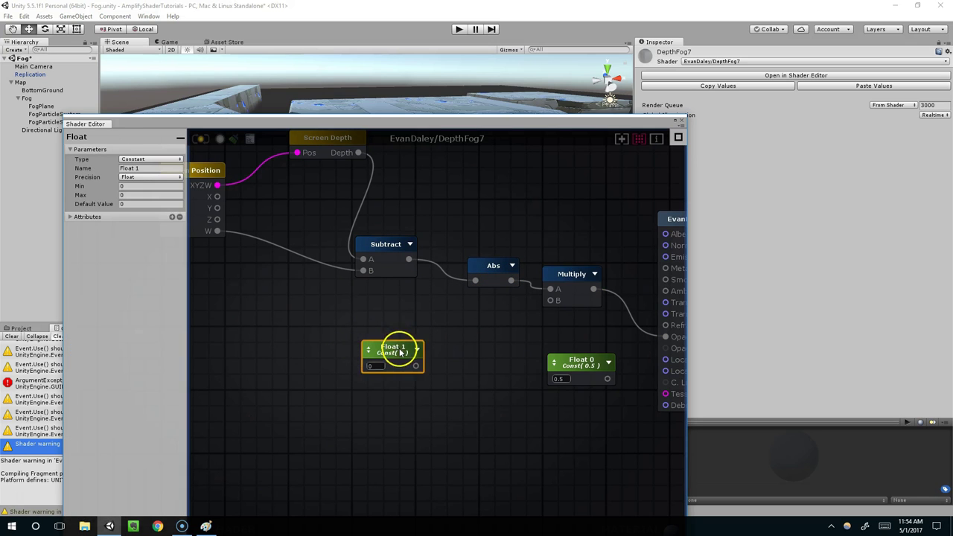
pyautogui.moveTo(402, 350); pyautogui.dragTo(411, 340)
# Turn the new Float node into a Property named FogIntensity and set its Max to 1
pyautogui.click(162, 160)
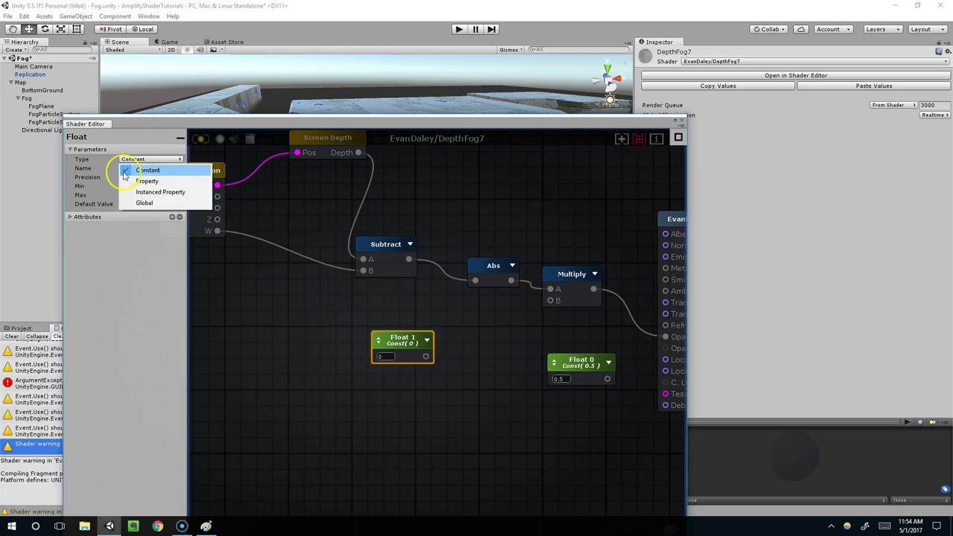
pyautogui.click(138, 180)
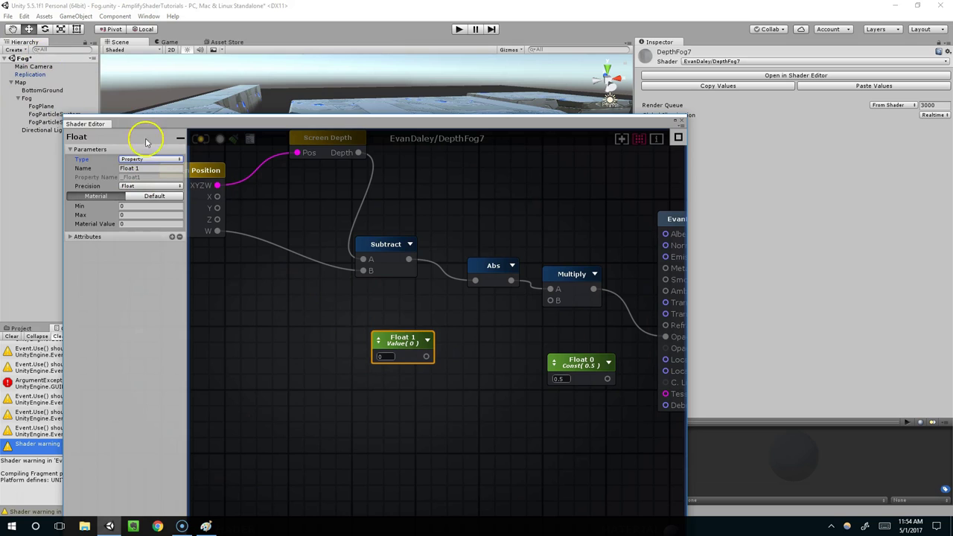
pyautogui.click(151, 168)
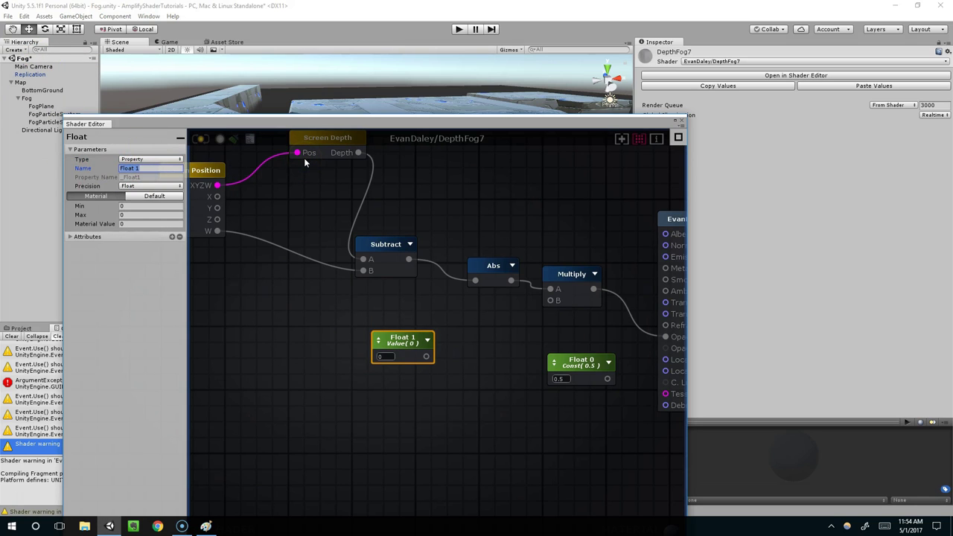
pyautogui.write('FogIntensity')
pyautogui.click(128, 215)
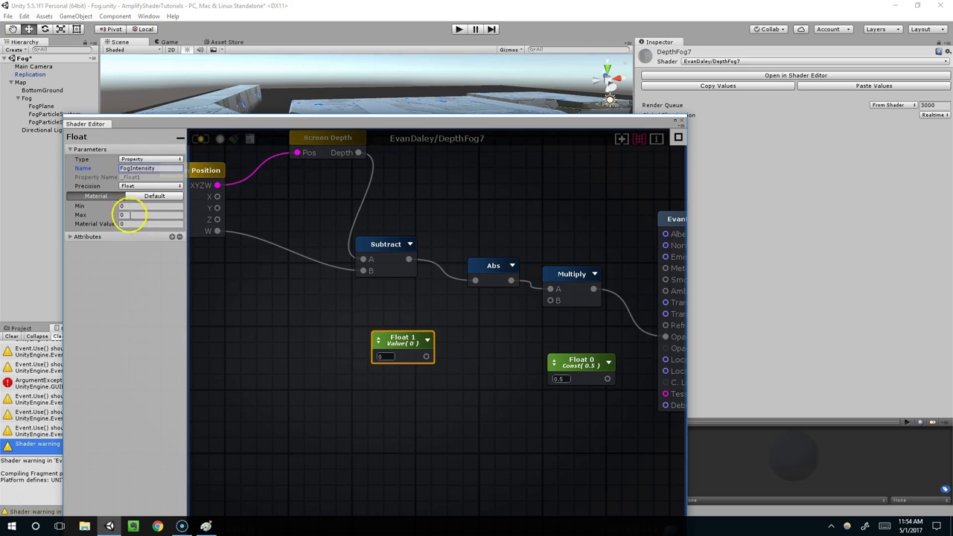
pyautogui.click(88, 215)
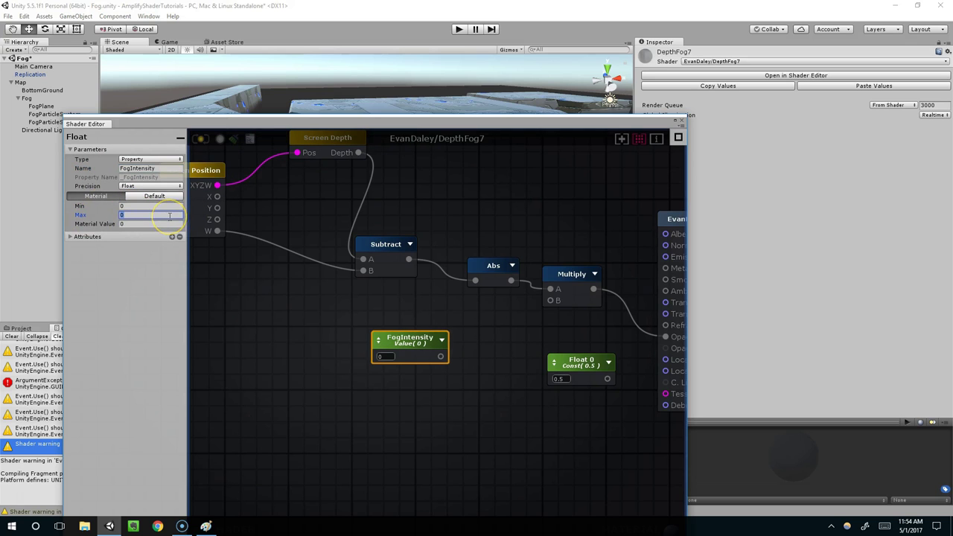
pyautogui.write('1')
pyautogui.press('Return')
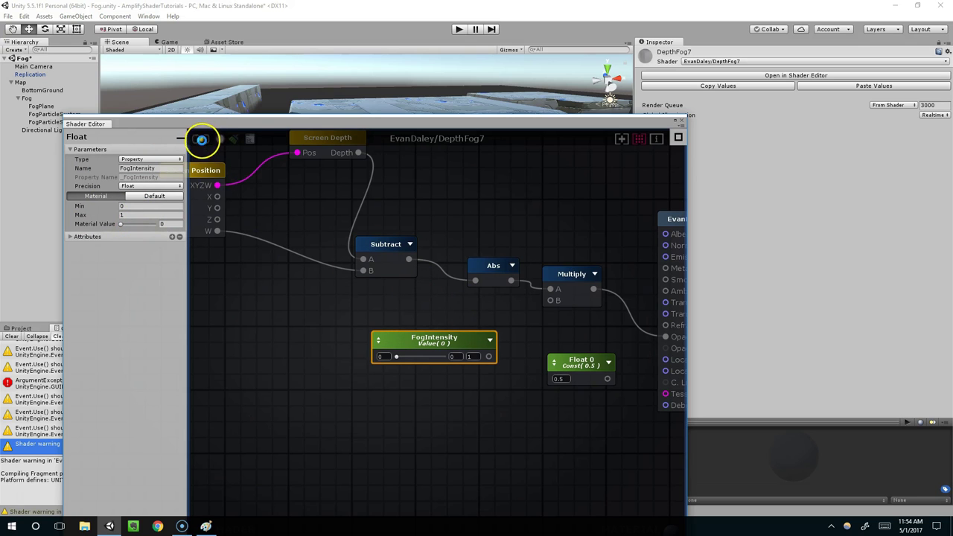
# Wire FogIntensity into Multiply's B input, place it below the Subtract node and update the shader
pyautogui.moveTo(400, 311); pyautogui.dragTo(373, 314, button='middle')
pyautogui.moveTo(460, 361); pyautogui.dragTo(523, 304)
pyautogui.moveTo(448, 350); pyautogui.dragTo(400, 347)
pyautogui.click(200, 139)
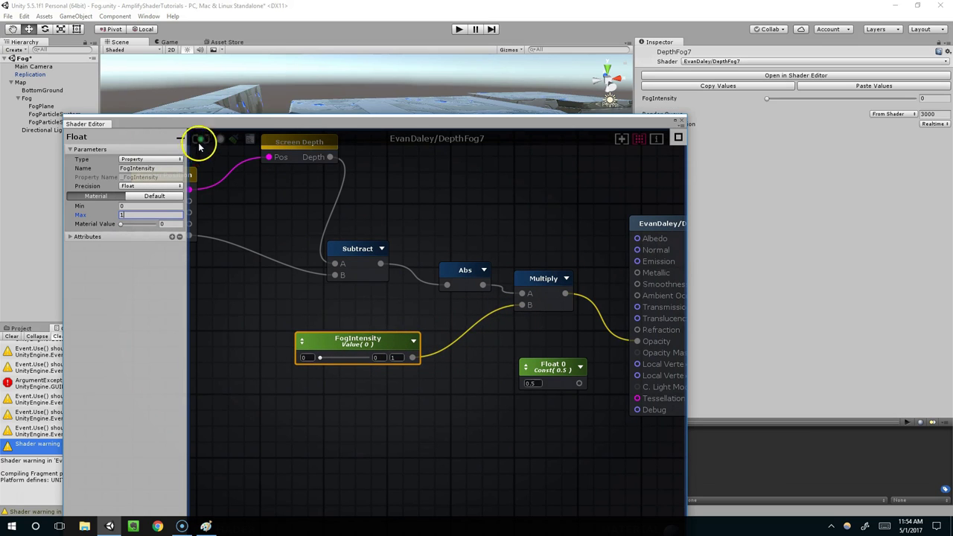
# Select FogPlane in the scene hierarchy and raise its DepthFog7 material's FogIntensity to check the fog over the map
pyautogui.moveTo(199, 124); pyautogui.dragTo(952, 127)
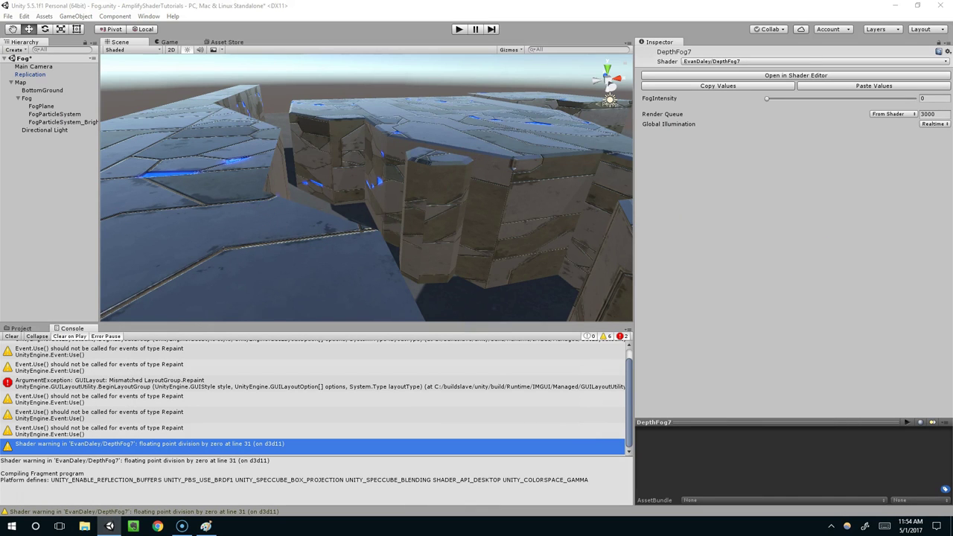
pyautogui.moveTo(406, 306); pyautogui.dragTo(33, 94, button='right')
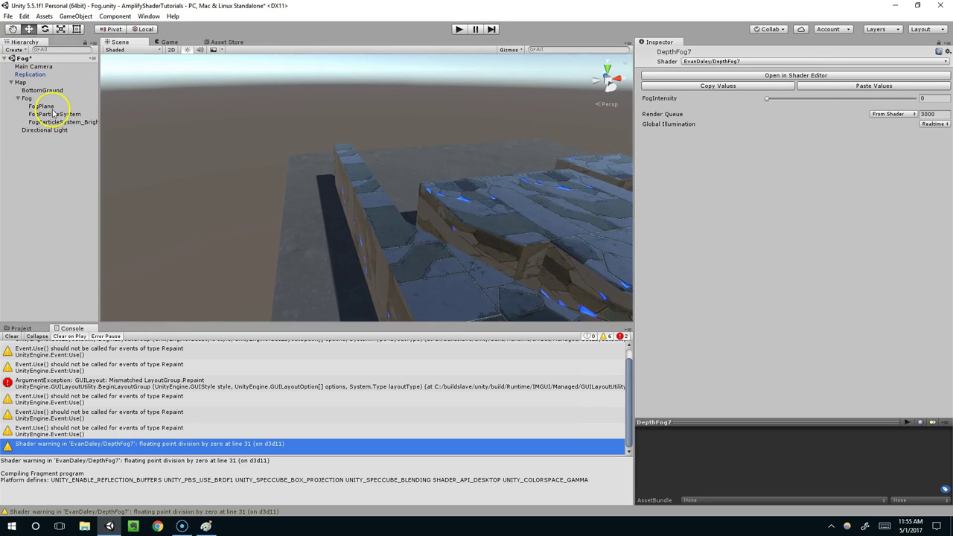
pyautogui.click(93, 107)
pyautogui.click(816, 249)
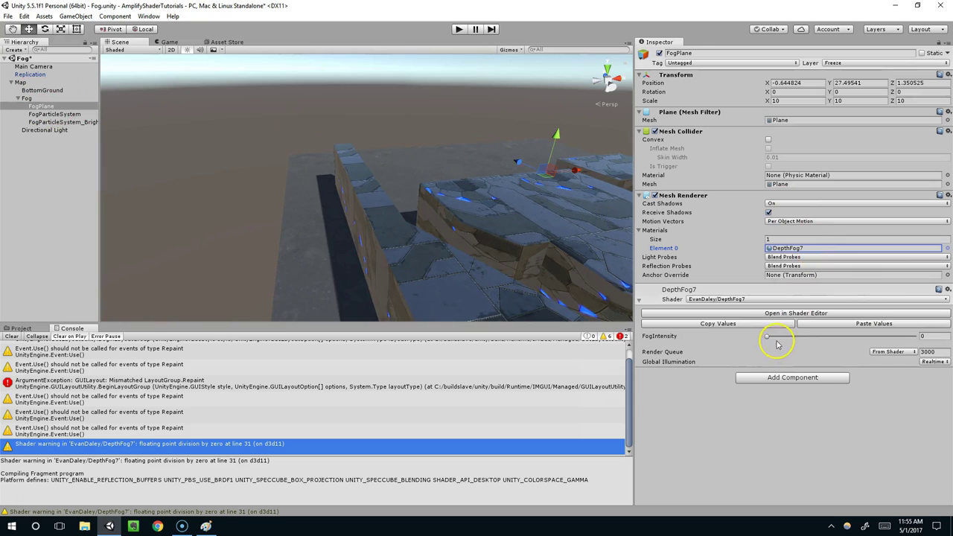
pyautogui.moveTo(770, 340); pyautogui.dragTo(811, 336)
pyautogui.moveTo(469, 272); pyautogui.dragTo(495, 262, button='right')
pyautogui.moveTo(495, 262); pyautogui.dragTo(488, 217, button='middle')
# Try several FogIntensity values on FogPlane's material, leaving it at 0.369
pyautogui.moveTo(812, 338); pyautogui.dragTo(778, 347)
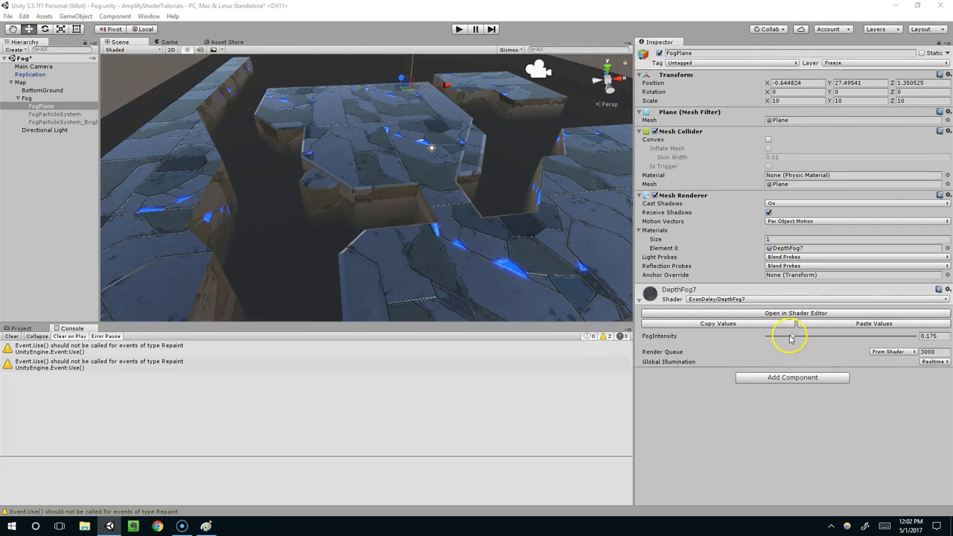
pyautogui.moveTo(791, 338)
pyautogui.mouseDown()
pyautogui.moveTo(819, 334)
pyautogui.moveTo(768, 341)
pyautogui.moveTo(794, 346)
pyautogui.mouseUp()
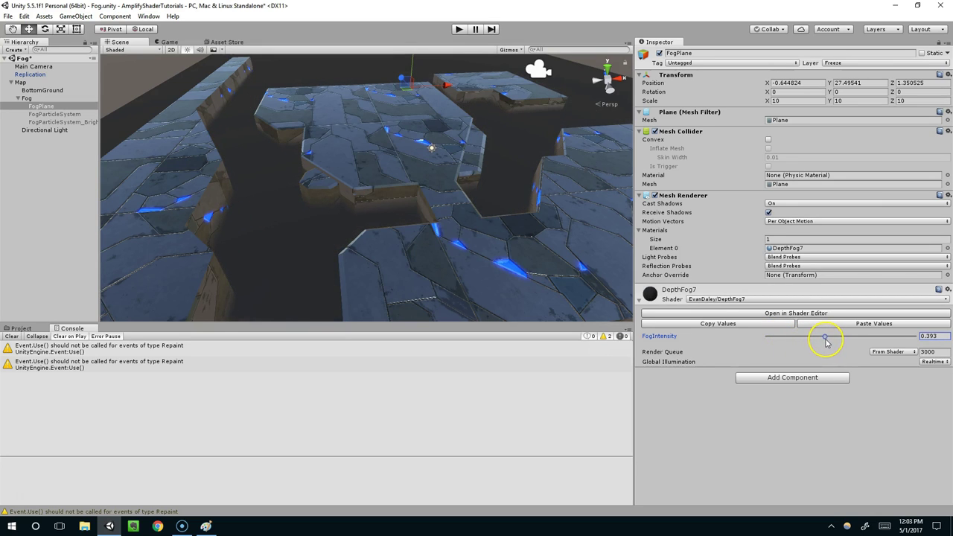
pyautogui.moveTo(826, 342); pyautogui.dragTo(804, 341)
# Bring back the shader graph and add a Remap node between FogIntensity and Multiply
pyautogui.hotkey('alt', 'Tab')
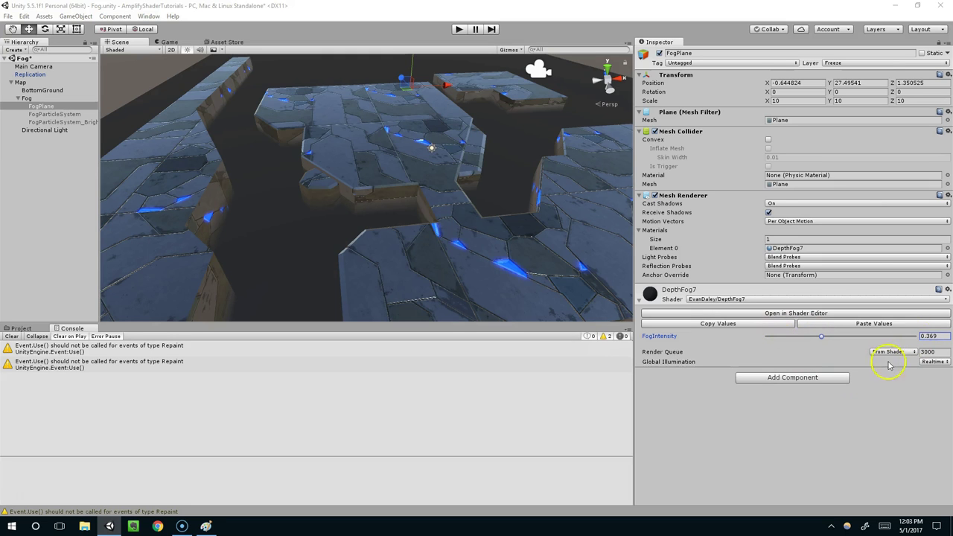
pyautogui.moveTo(952, 87); pyautogui.dragTo(276, 87)
pyautogui.rightClick(524, 385)
pyautogui.write('remap')
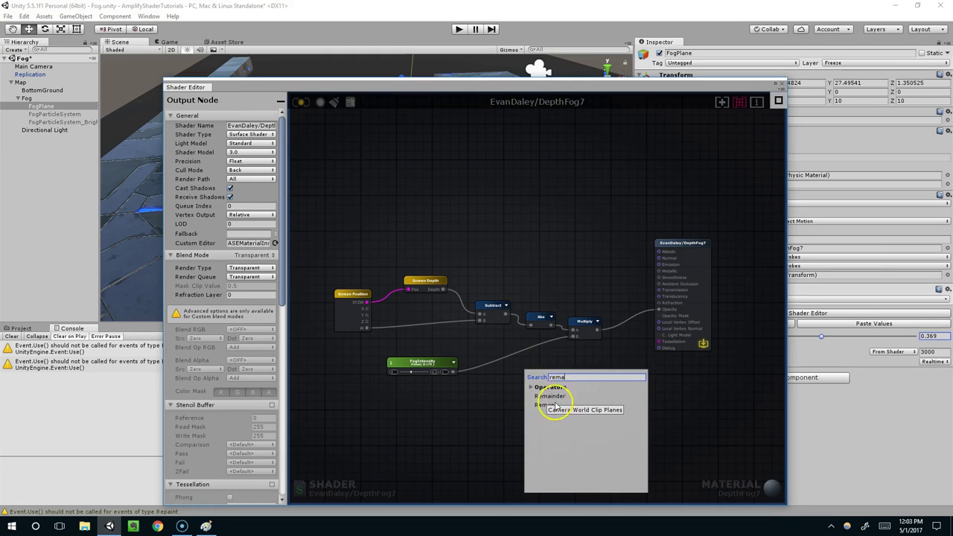
pyautogui.click(549, 396)
pyautogui.scroll(3, 540, 381)
pyautogui.moveTo(544, 390); pyautogui.dragTo(579, 335)
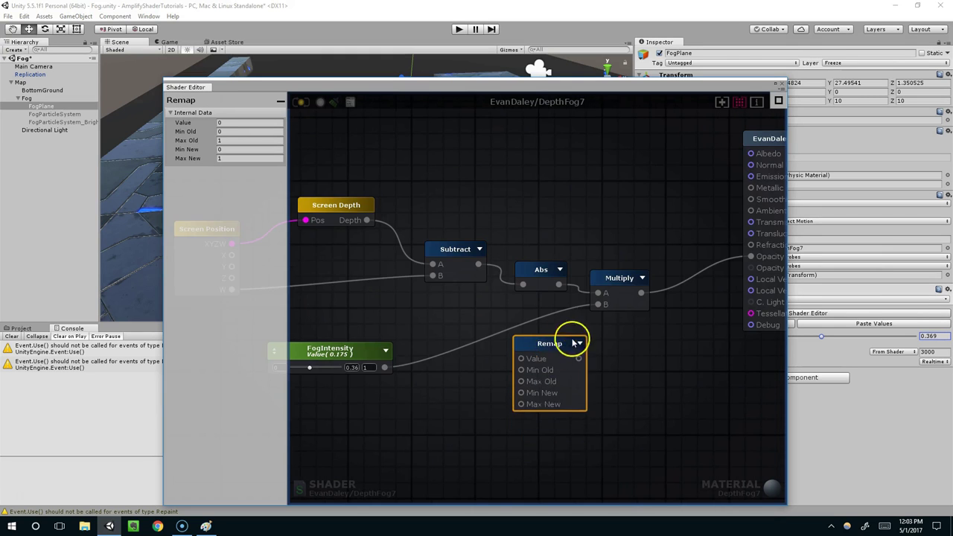
# Wire FogIntensity into the Remap node's Value input and the Remap output into Multiply's B input
pyautogui.moveTo(579, 334); pyautogui.dragTo(665, 340, button='middle')
pyautogui.moveTo(460, 373); pyautogui.dragTo(676, 309)
pyautogui.moveTo(560, 346); pyautogui.dragTo(653, 345, button='middle')
pyautogui.moveTo(260, 92); pyautogui.dragTo(227, 111)
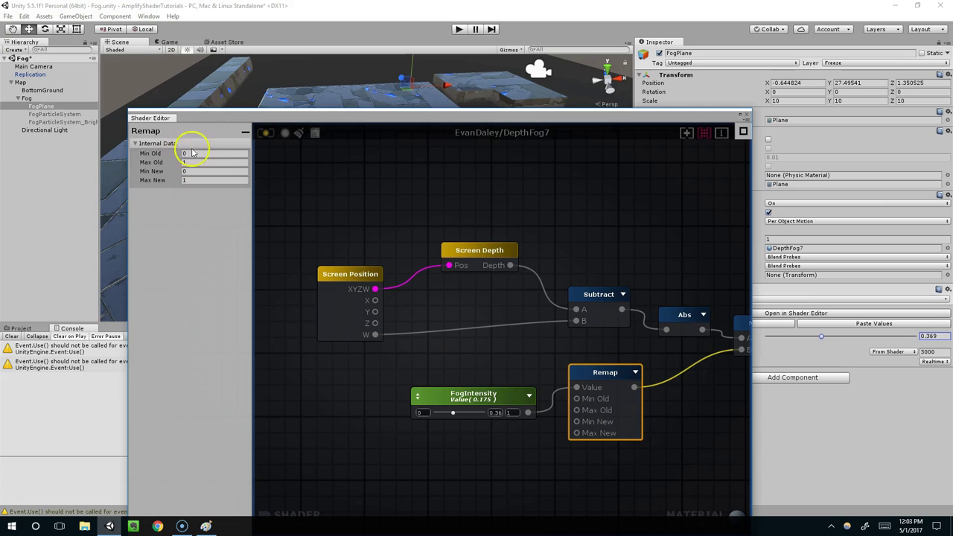
# Set the Remap node's Min New to .01 and Max New to .4, and update the shader
pyautogui.click(182, 172)
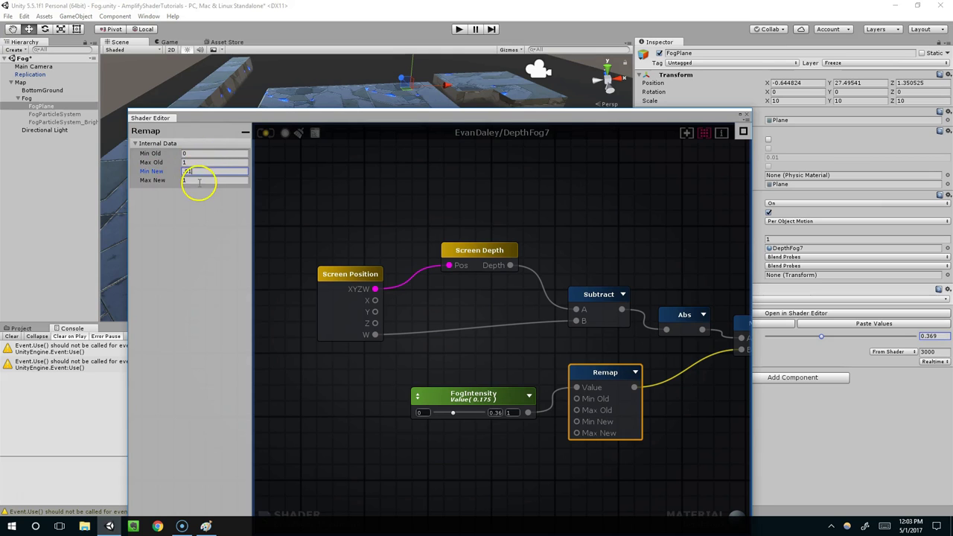
pyautogui.click(190, 180)
pyautogui.write('.4')
pyautogui.click(431, 148)
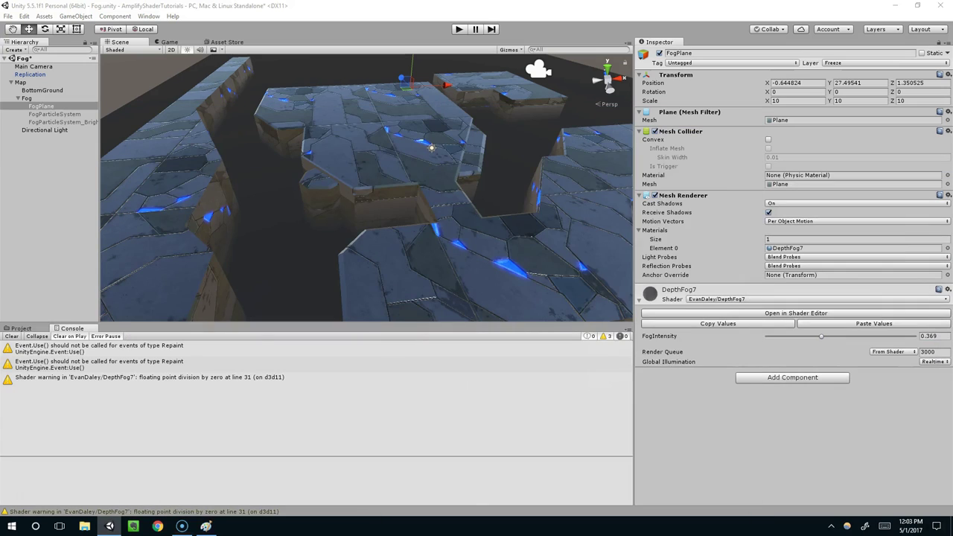
# Test FogPlane's FogIntensity at 1 and settle it at 0.222
pyautogui.moveTo(830, 336)
pyautogui.mouseDown()
pyautogui.moveTo(936, 353)
pyautogui.moveTo(670, 339)
pyautogui.moveTo(844, 344)
pyautogui.mouseUp()
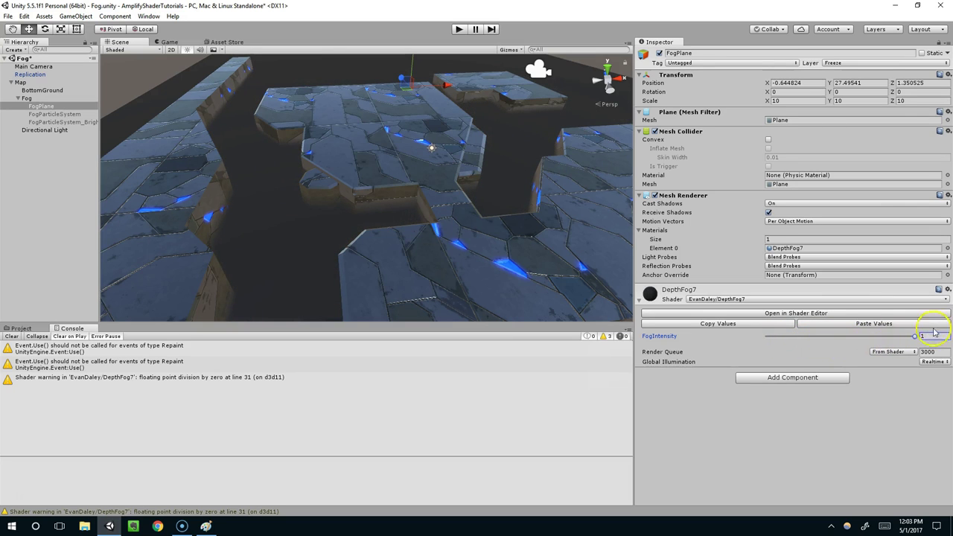
pyautogui.moveTo(915, 333); pyautogui.dragTo(800, 339)
# Examine how the depth fog fades along the block walls from low angles, close up and far away
pyautogui.moveTo(460, 223); pyautogui.dragTo(444, 193, button='right')
pyautogui.moveTo(444, 194); pyautogui.dragTo(438, 201, button='middle')
pyautogui.moveTo(439, 201); pyautogui.dragTo(407, 186, button='right')
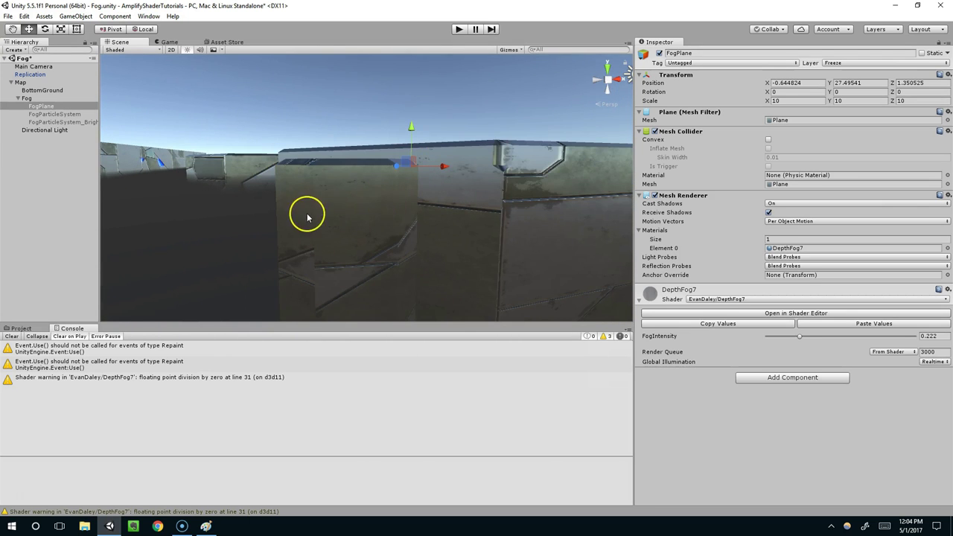
pyautogui.moveTo(345, 210); pyautogui.dragTo(364, 224, button='middle')
pyautogui.moveTo(365, 223); pyautogui.dragTo(395, 172, button='right')
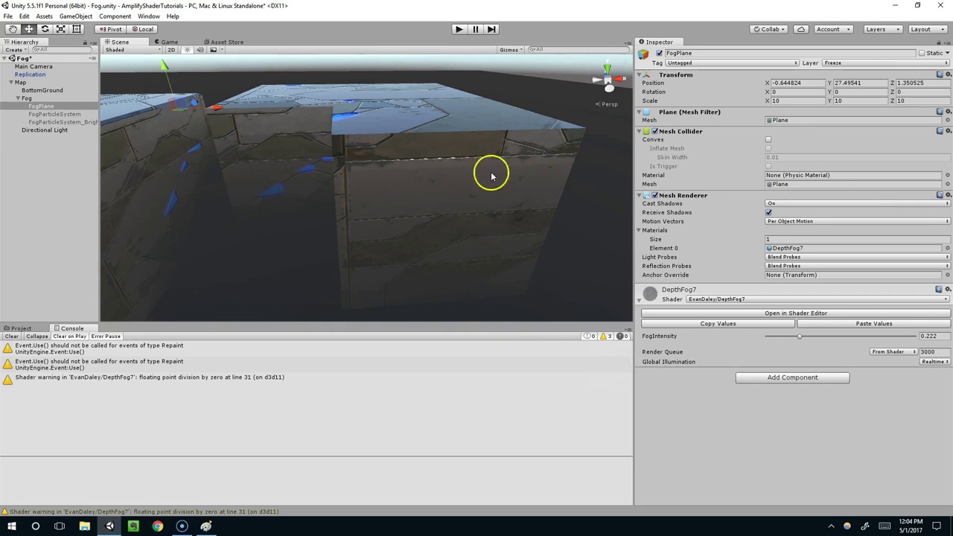
pyautogui.scroll(-2, 559, 174)
pyautogui.scroll(5, 558, 173)
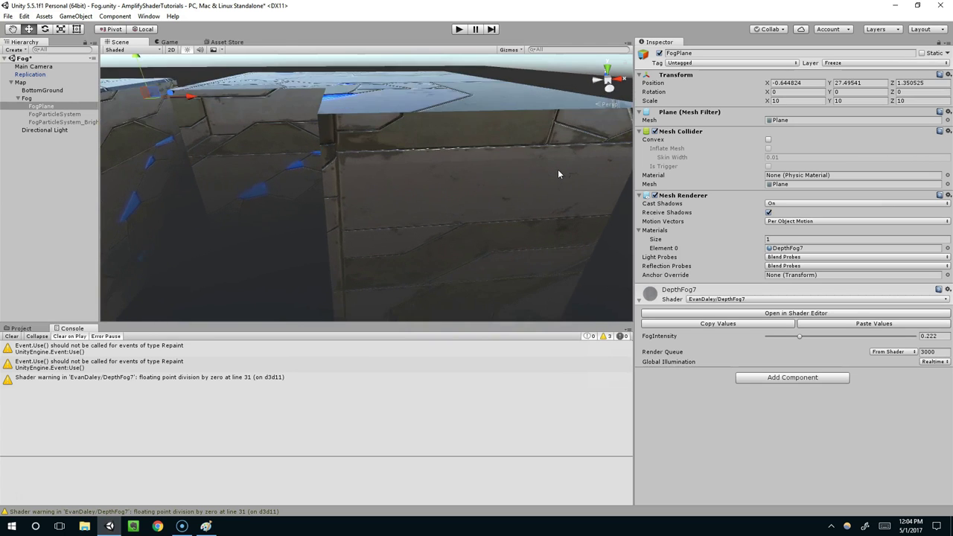
pyautogui.scroll(-6, 558, 174)
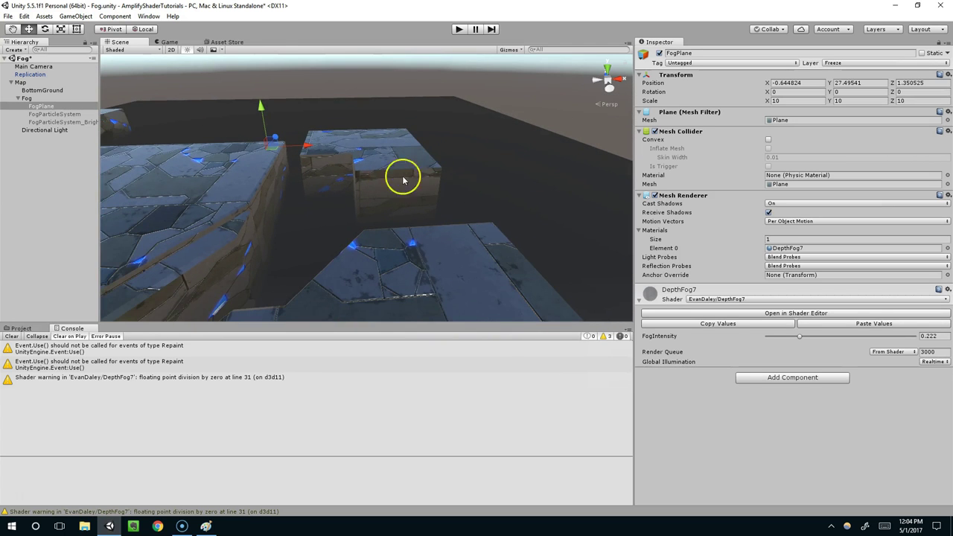
pyautogui.moveTo(419, 179); pyautogui.dragTo(528, 174, button='right')
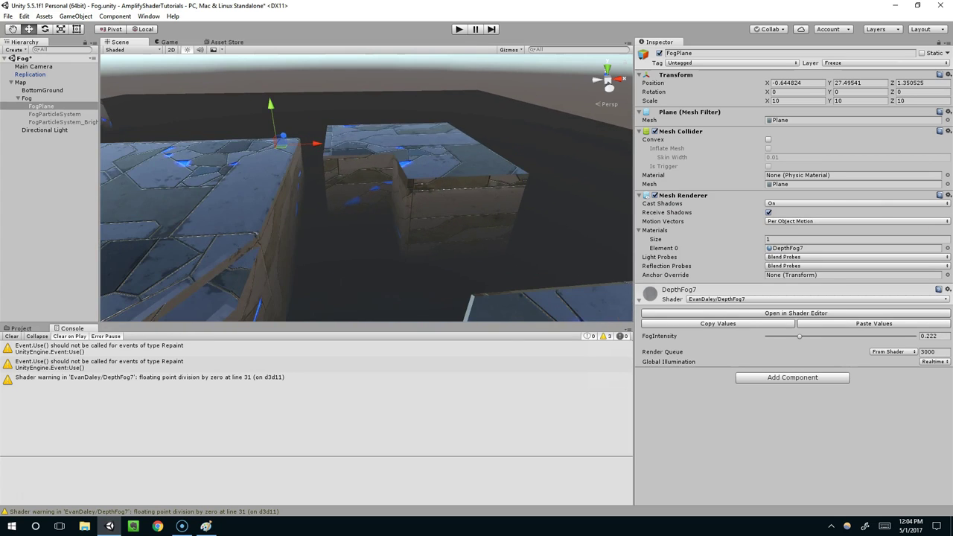
# Enable No Per Vertex Light, No Directional lightmaps, No Built-in Fog, No Meta and No Add Pass on the DepthFog7 output node, and update the shader
pyautogui.moveTo(952, 91); pyautogui.dragTo(158, 66)
pyautogui.moveTo(696, 264); pyautogui.dragTo(408, 261, button='middle')
pyautogui.click(645, 149)
pyautogui.scroll(-6, 181, 215)
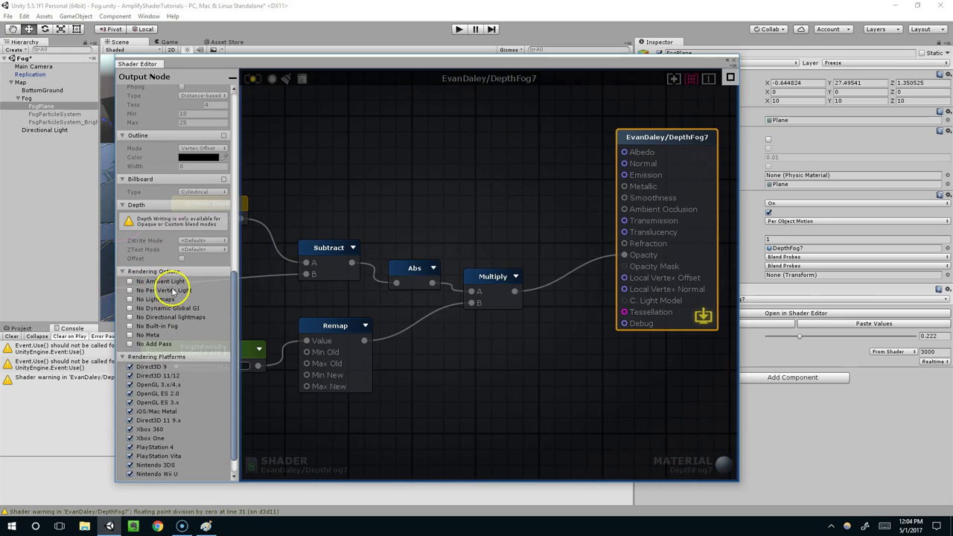
pyautogui.click(130, 290)
pyautogui.click(136, 316)
pyautogui.click(130, 325)
pyautogui.click(131, 335)
pyautogui.click(130, 343)
pyautogui.moveTo(395, 204); pyautogui.dragTo(360, 240, button='middle')
pyautogui.click(256, 75)
# Turn off Cast Shadows and Receive Shadows for the DepthFog7 shader and move the graph away from the scene
pyautogui.scroll(10, 201, 183)
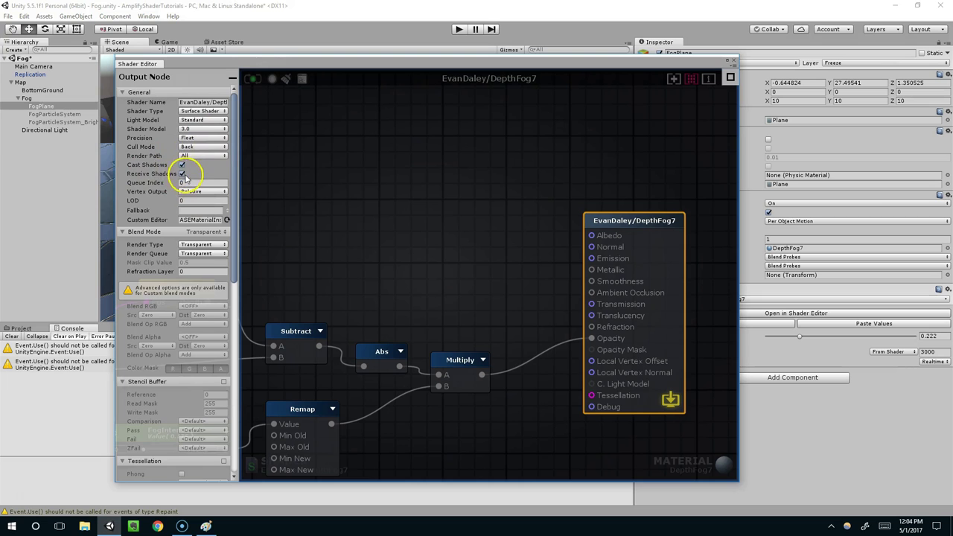
pyautogui.click(182, 164)
pyautogui.moveTo(256, 67); pyautogui.dragTo(952, 91)
# Examine the fog around the separate block and across the whole map from near and far
pyautogui.moveTo(460, 146)
pyautogui.keyDown('alt'); pyautogui.mouseDown()
pyautogui.moveTo(395, 158)
pyautogui.moveTo(455, 151)
pyautogui.mouseUp(); pyautogui.keyUp('alt')
pyautogui.scroll(3, 455, 152)
pyautogui.moveTo(455, 153); pyautogui.dragTo(363, 155, button='middle')
pyautogui.moveTo(392, 211); pyautogui.dragTo(353, 209, button='middle')
pyautogui.scroll(4, 353, 209)
pyautogui.scroll(-5, 353, 210)
pyautogui.scroll(-3, 389, 193)
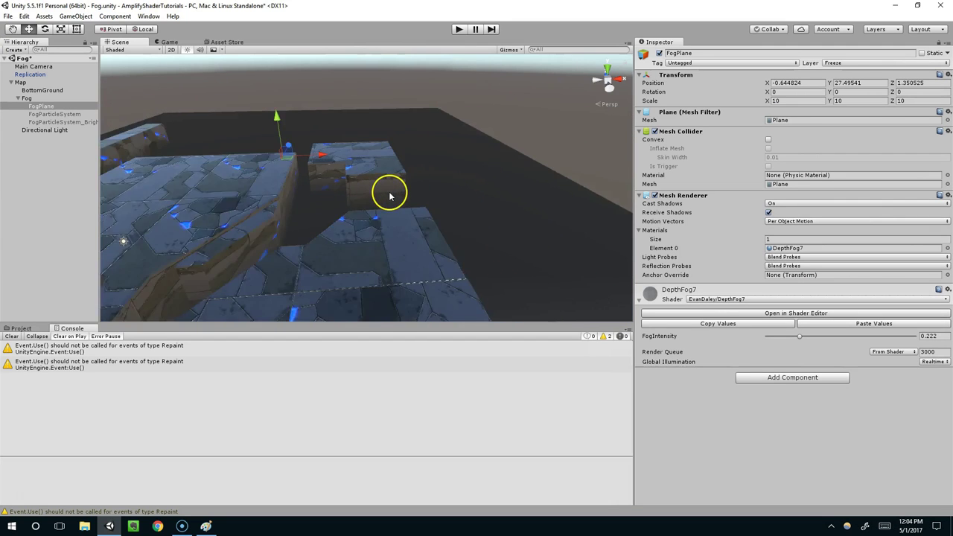
pyautogui.scroll(6, 390, 195)
pyautogui.scroll(-2, 356, 218)
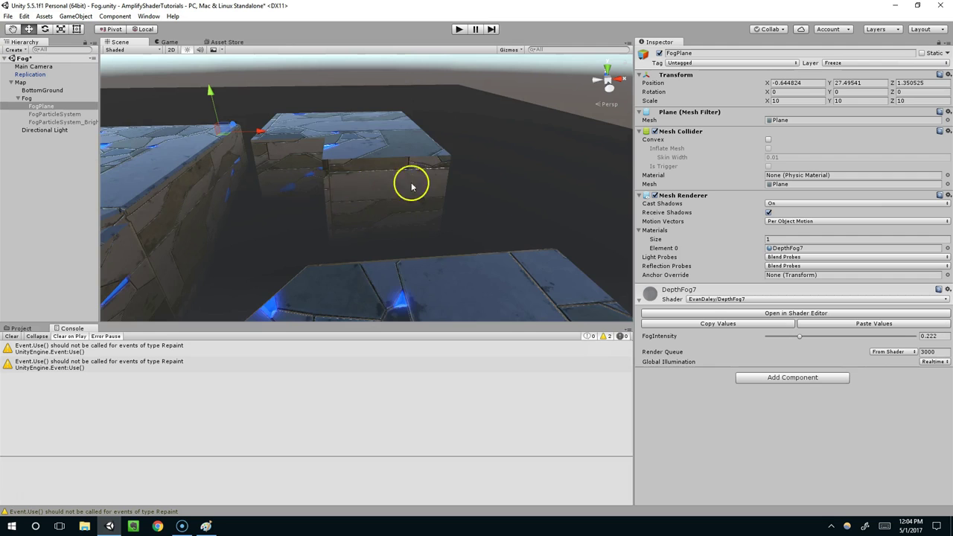
pyautogui.scroll(-2, 385, 187)
pyautogui.moveTo(265, 195); pyautogui.dragTo(412, 198, button='middle')
pyautogui.scroll(-5, 413, 198)
pyautogui.moveTo(418, 237); pyautogui.dragTo(443, 227, button='right')
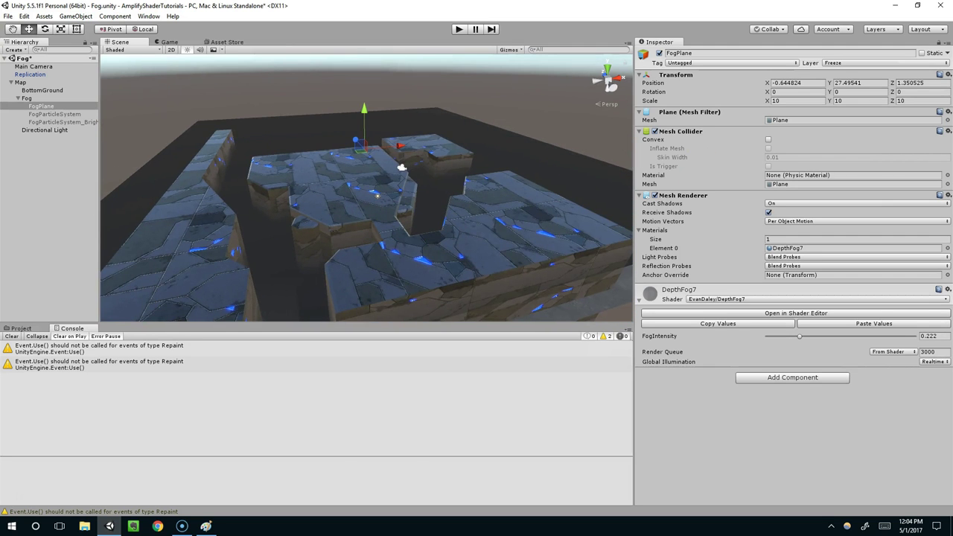
pyautogui.moveTo(952, 75); pyautogui.dragTo(302, 66)
pyautogui.moveTo(466, 320); pyautogui.dragTo(547, 261, button='middle')
pyautogui.click(447, 61)
pyautogui.keyDown('alt'); pyautogui.moveTo(480, 206); pyautogui.dragTo(412, 170); pyautogui.keyUp('alt')
pyautogui.moveTo(378, 316); pyautogui.dragTo(380, 296, button='middle')
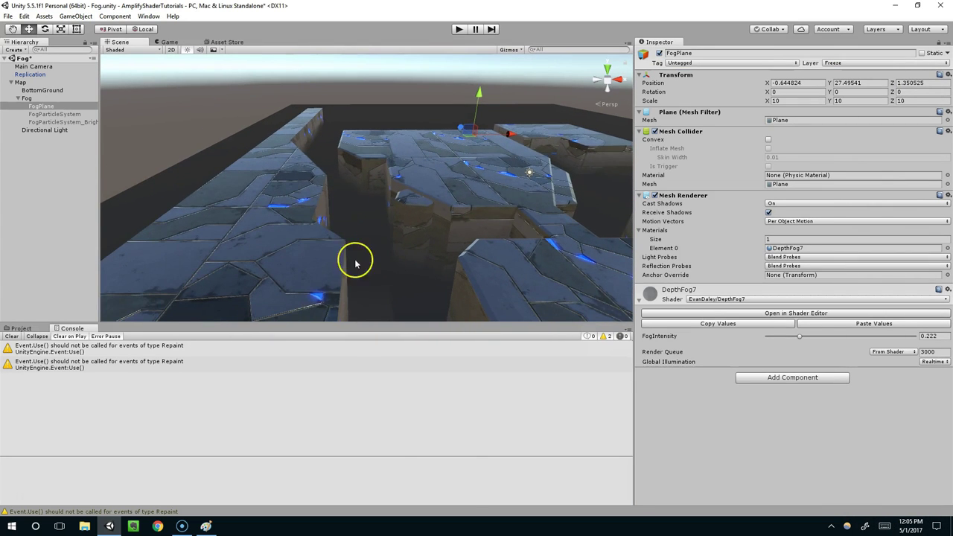
pyautogui.keyDown('alt'); pyautogui.moveTo(356, 194); pyautogui.dragTo(387, 215); pyautogui.keyUp('alt')
# Bring back the shader graph and add a new Float node below the Remap node
pyautogui.moveTo(952, 49); pyautogui.dragTo(291, 58)
pyautogui.moveTo(562, 337); pyautogui.dragTo(578, 273, button='middle')
pyautogui.rightClick(586, 325)
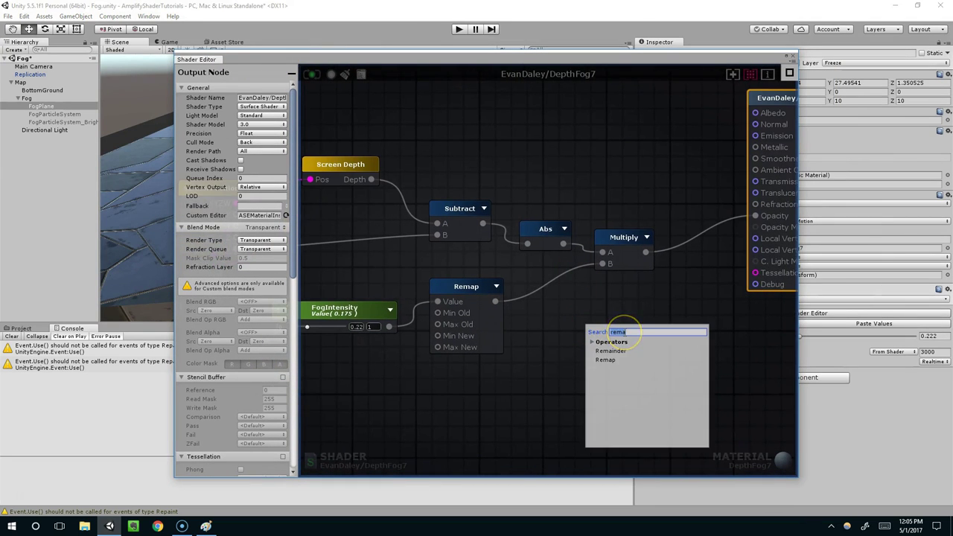
pyautogui.write('flao')
pyautogui.press('BackSpace')
pyautogui.press('BackSpace')
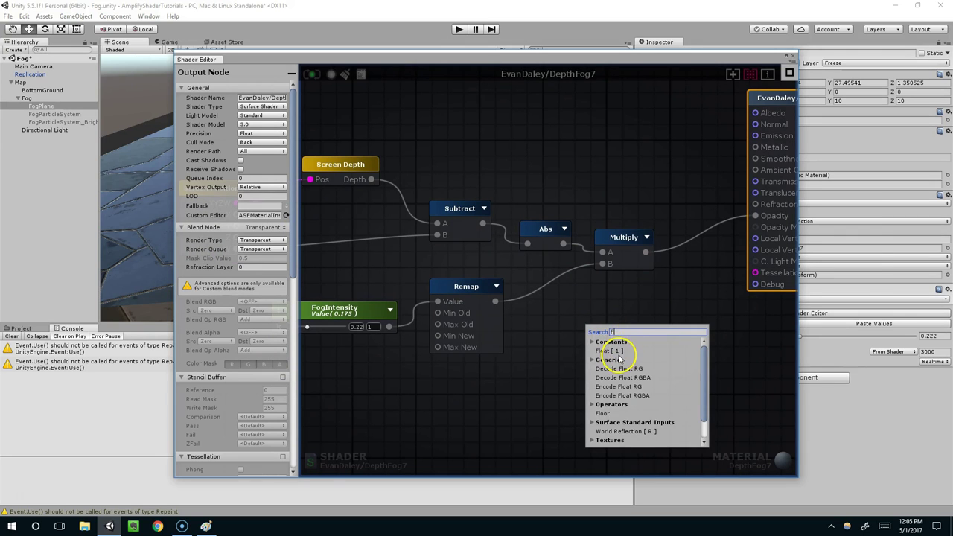
pyautogui.click(615, 351)
pyautogui.moveTo(617, 351); pyautogui.dragTo(554, 375)
# Add a Clamp node below Multiply and wire the new Float node into its Max input
pyautogui.rightClick(621, 316)
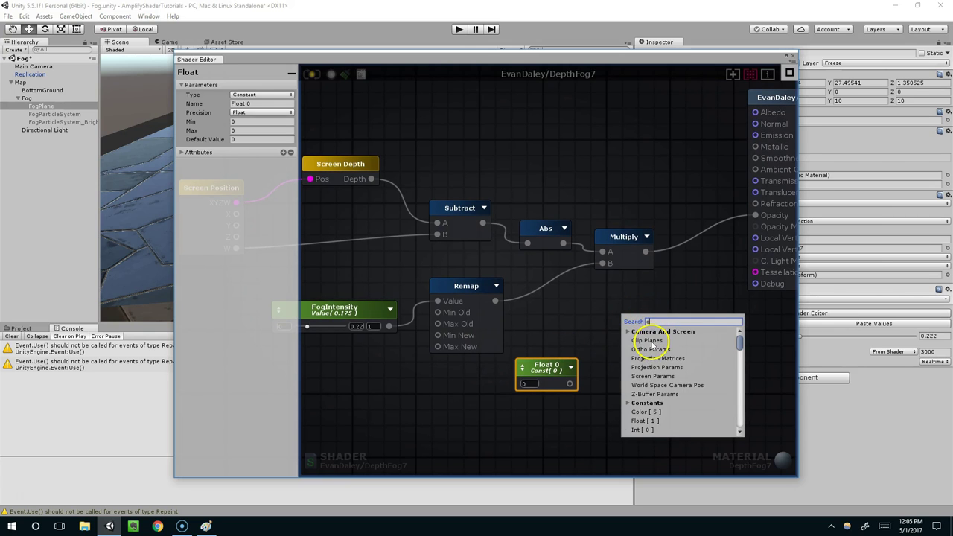
pyautogui.scroll(-10, 674, 376)
pyautogui.write('clamp')
pyautogui.click(653, 343)
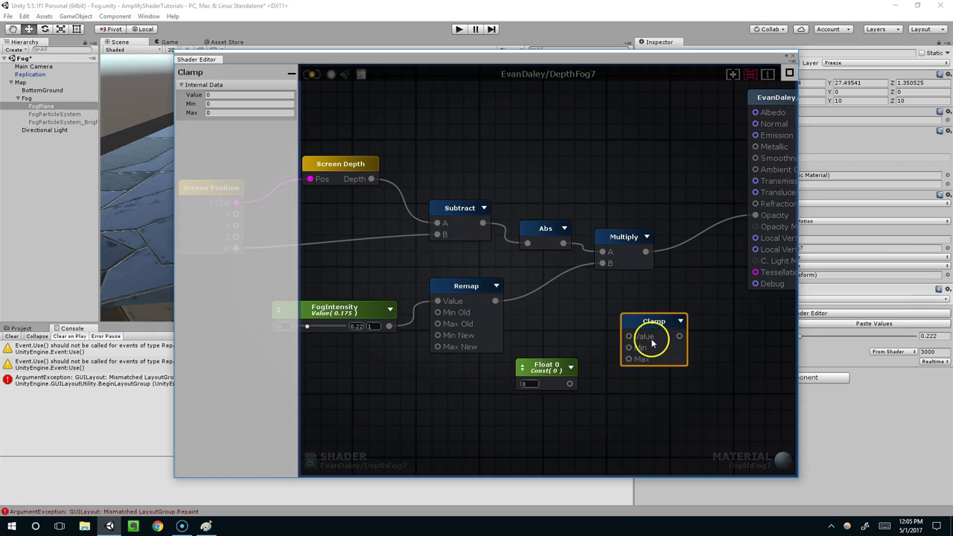
pyautogui.click(549, 383)
pyautogui.moveTo(569, 384); pyautogui.dragTo(619, 360)
# Change the Float node feeding Clamp to a Property and name it FogMaxIntensity
pyautogui.click(566, 372)
pyautogui.click(243, 94)
pyautogui.click(248, 111)
pyautogui.click(252, 104)
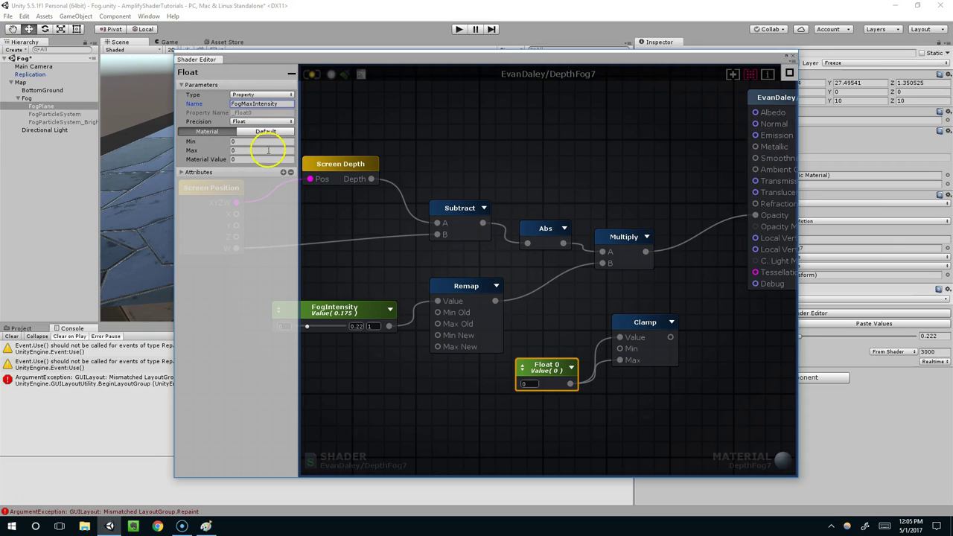
# Set FogMaxIntensity's maximum to 1, and spread the FogMaxIntensity and Clamp nodes further apart
pyautogui.click(267, 151)
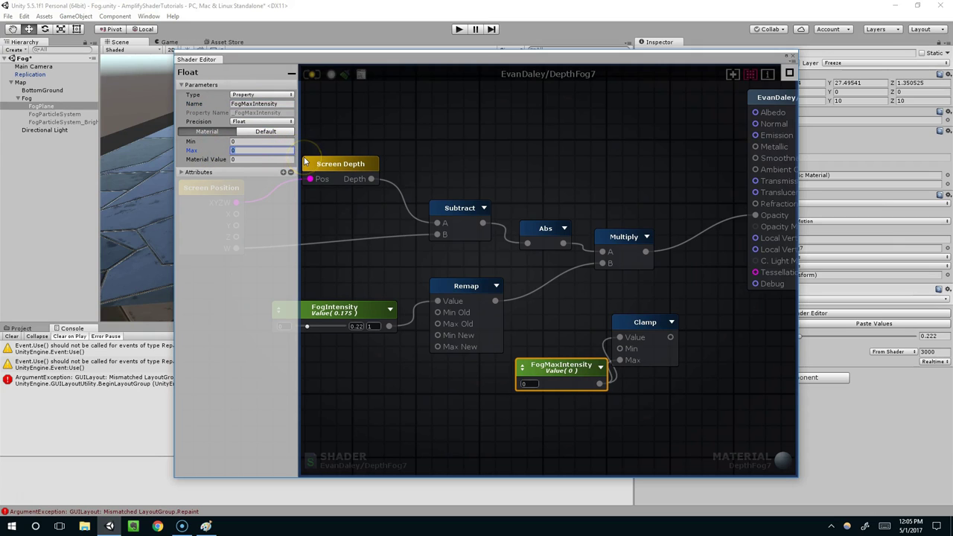
pyautogui.write('1')
pyautogui.moveTo(598, 365); pyautogui.dragTo(533, 385)
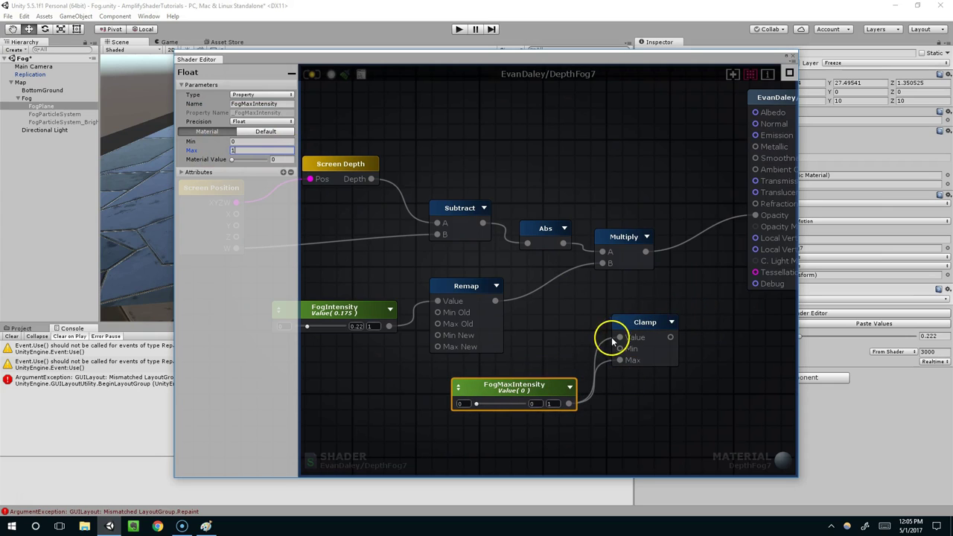
pyautogui.moveTo(632, 327); pyautogui.dragTo(646, 324)
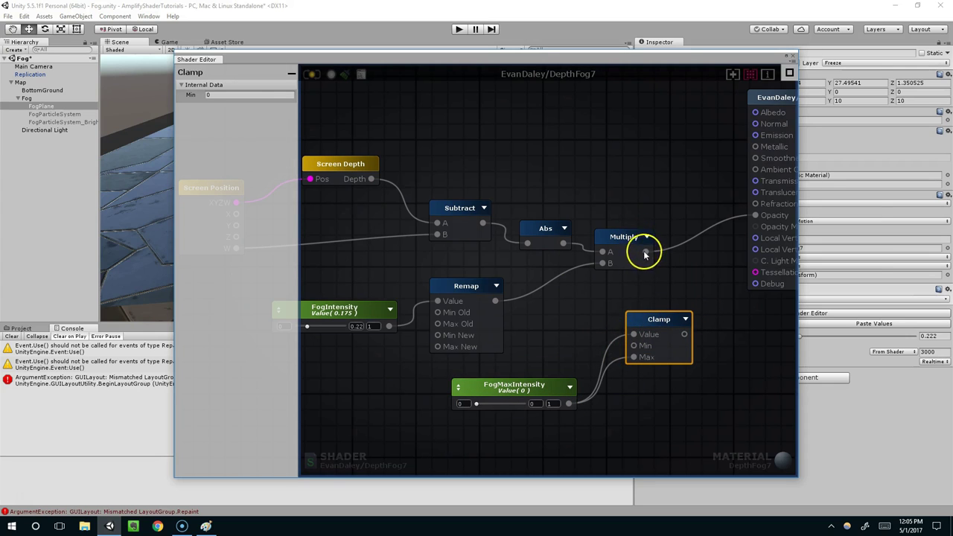
# Wire Multiply into Clamp's Value and Clamp's output into Opacity, and update the DepthFog7 shader
pyautogui.moveTo(646, 254); pyautogui.dragTo(685, 309)
pyautogui.moveTo(686, 308); pyautogui.dragTo(649, 315, button='middle')
pyautogui.moveTo(662, 334); pyautogui.dragTo(708, 227)
pyautogui.click(584, 250)
pyautogui.moveTo(626, 256); pyautogui.dragTo(663, 251, button='middle')
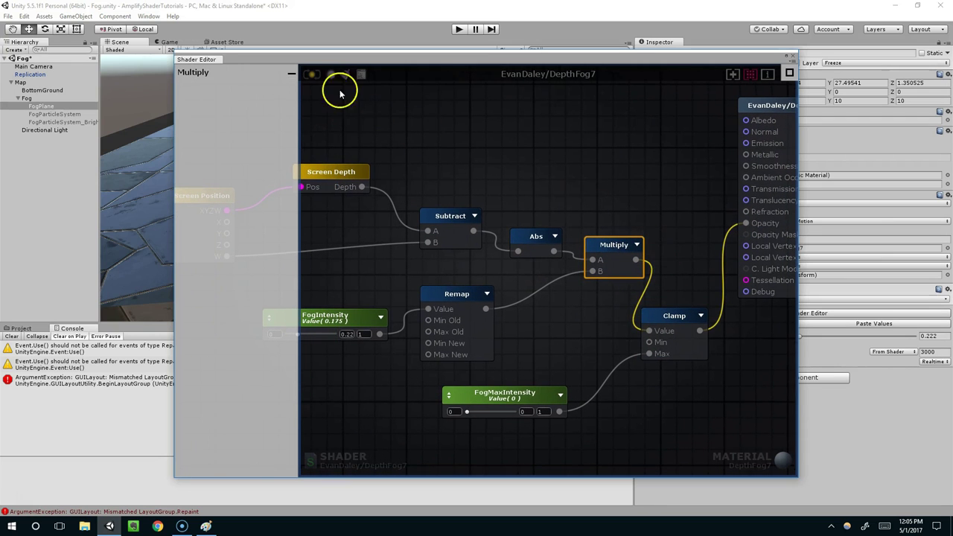
pyautogui.click(308, 73)
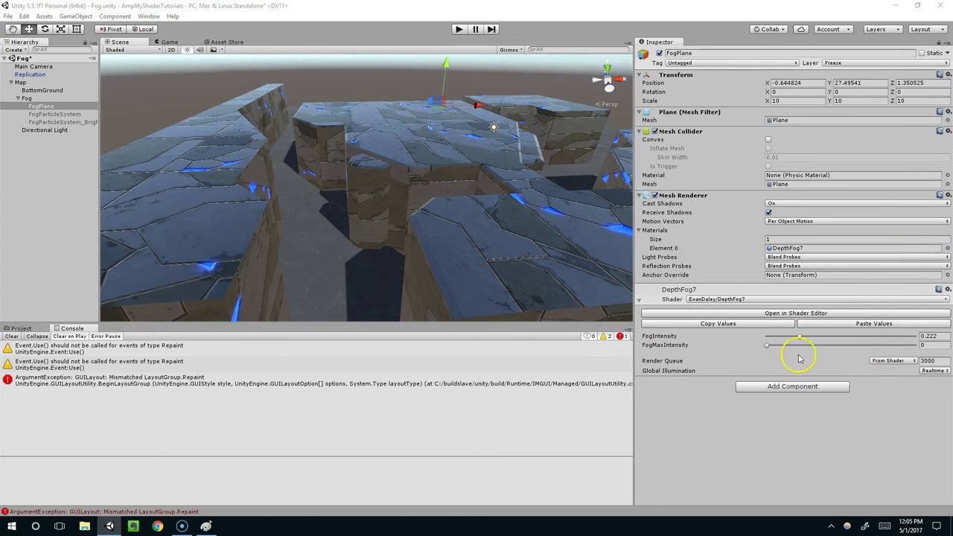
# Set the FogPlane material's FogMaxIntensity to 1 and inspect the fog between the map blocks
pyautogui.scroll(-5, 421, 248)
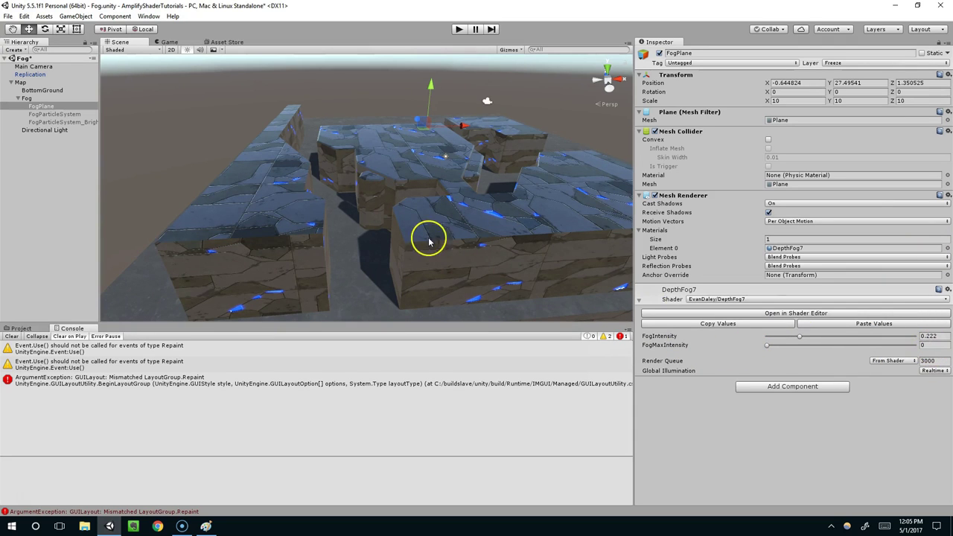
pyautogui.scroll(3, 423, 239)
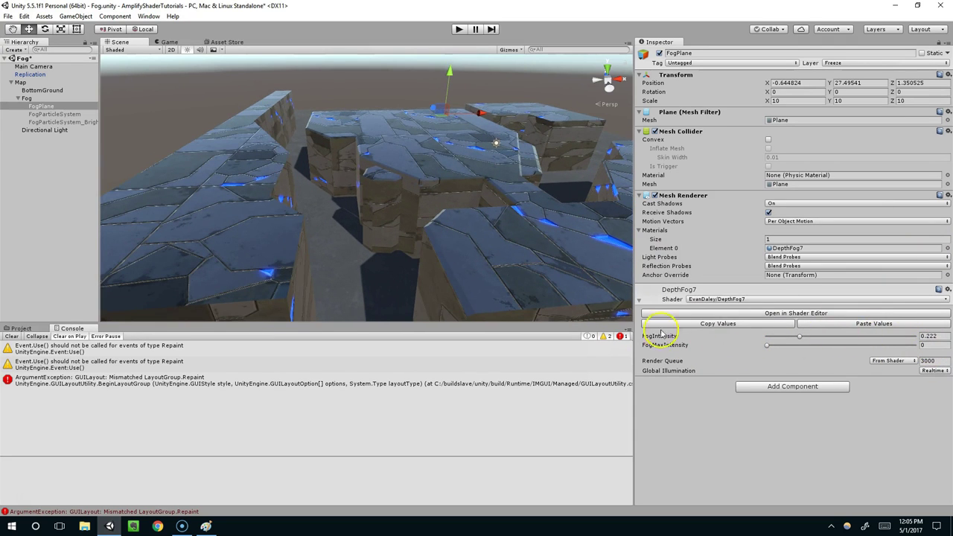
pyautogui.moveTo(769, 343); pyautogui.dragTo(914, 345)
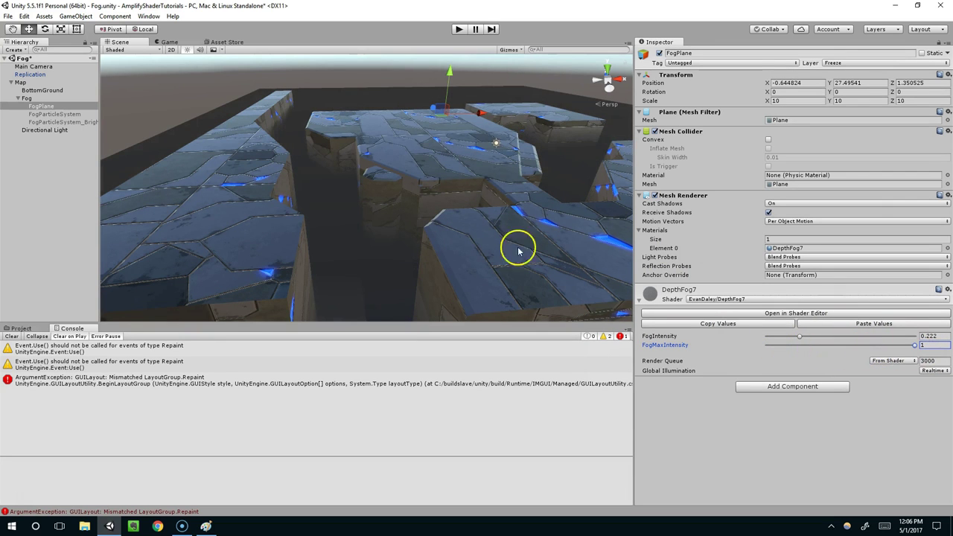
pyautogui.scroll(3, 396, 235)
pyautogui.scroll(-3, 334, 255)
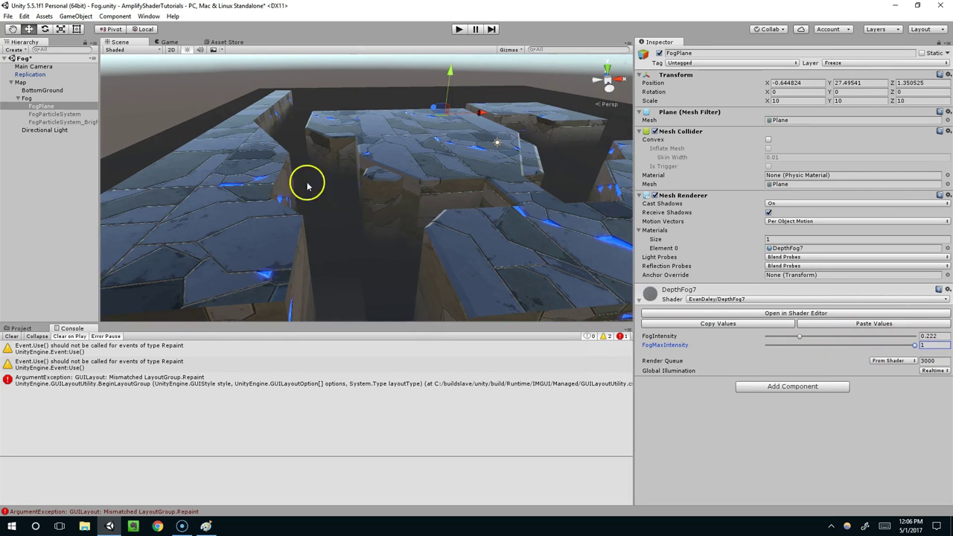
pyautogui.scroll(-3, 359, 289)
pyautogui.moveTo(396, 111); pyautogui.dragTo(381, 156, button='middle')
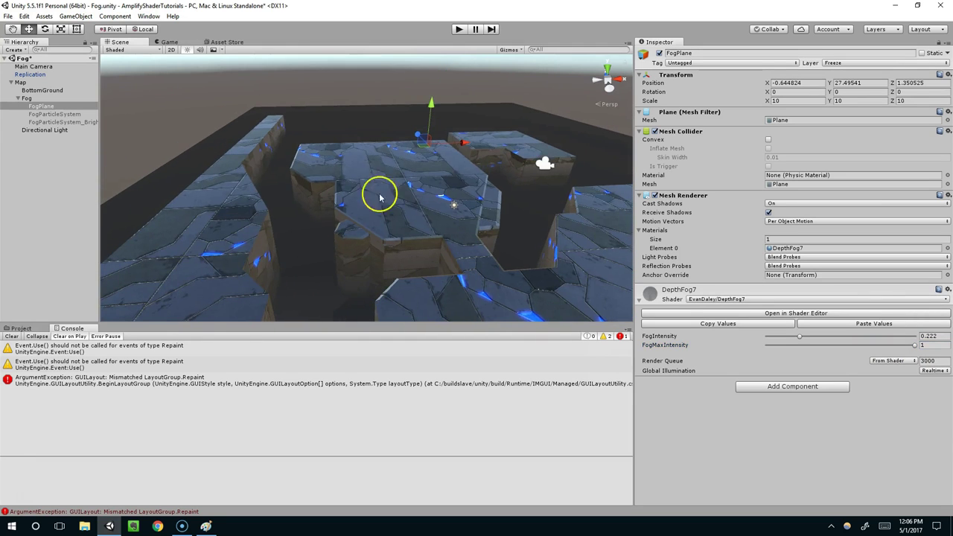
pyautogui.moveTo(856, 345); pyautogui.dragTo(951, 348)
pyautogui.scroll(-2, 397, 265)
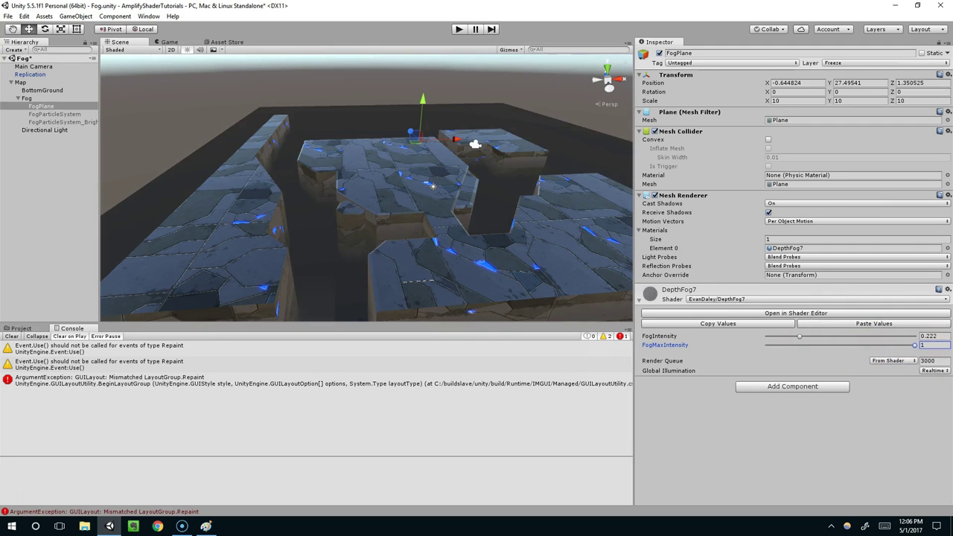
# Bring back the shader graph with the whole node network and the output node in view
pyautogui.moveTo(952, 105); pyautogui.dragTo(274, 77)
pyautogui.scroll(-1, 583, 328)
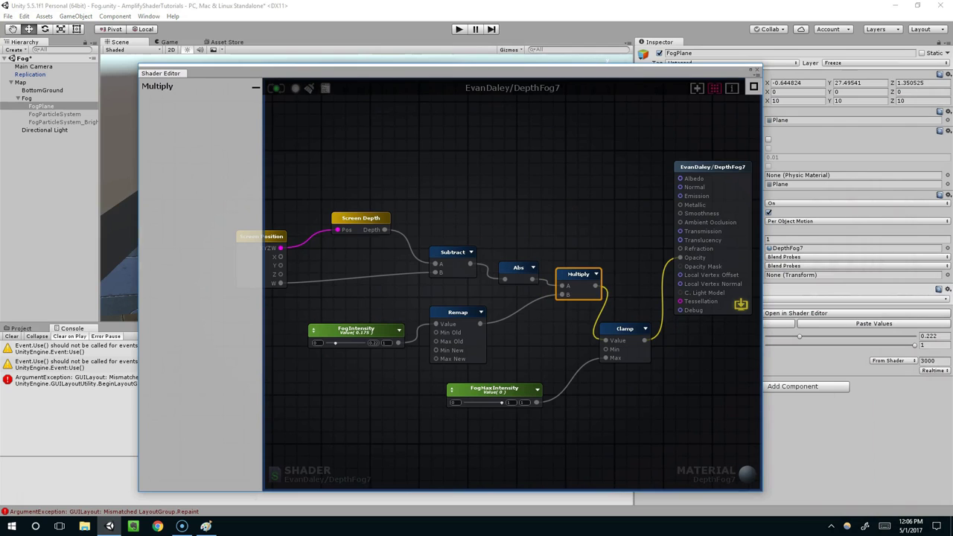
pyautogui.scroll(-2, 607, 285)
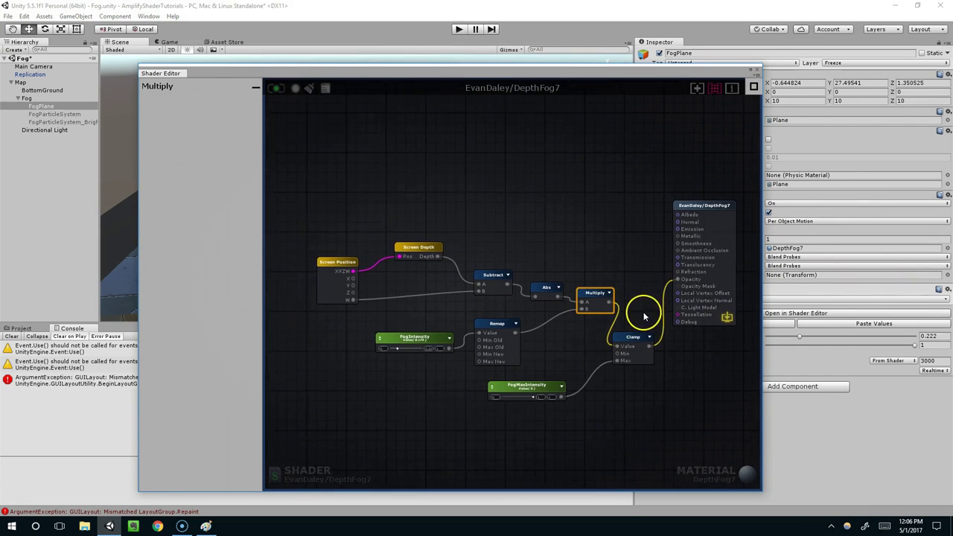
pyautogui.moveTo(577, 74)
pyautogui.mouseDown()
pyautogui.moveTo(871, 112)
pyautogui.moveTo(567, 79)
pyautogui.mouseUp()
pyautogui.moveTo(615, 223); pyautogui.dragTo(575, 222, button='right')
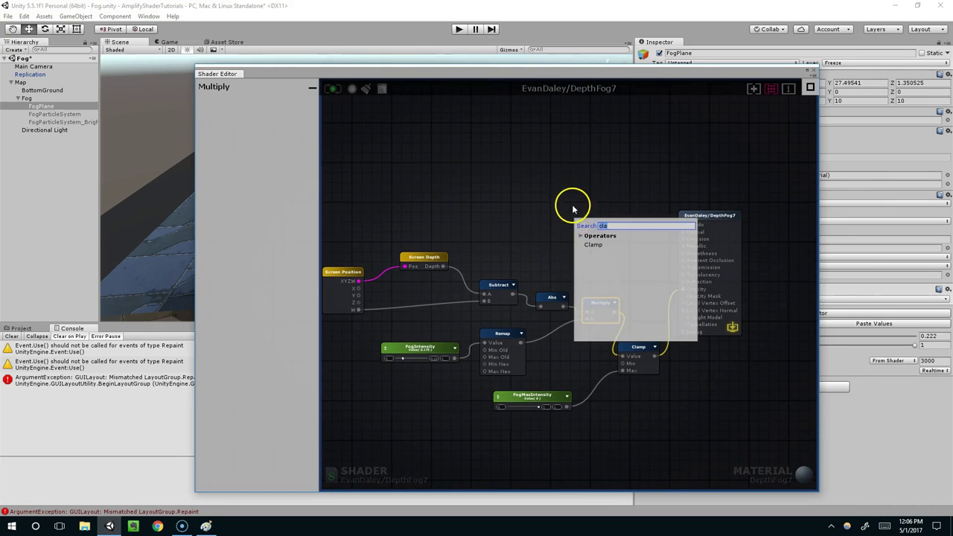
pyautogui.click(572, 205)
pyautogui.rightClick(580, 209)
pyautogui.click(573, 204)
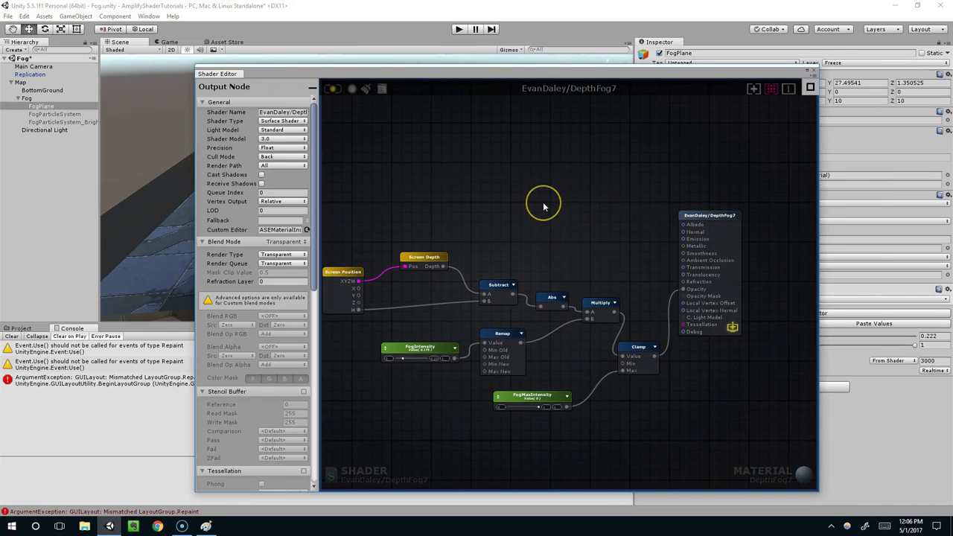
# Add a Color node above the Multiply chain and connect its RGBA output to Emission
pyautogui.click(543, 207)
pyautogui.scroll(3, 559, 216)
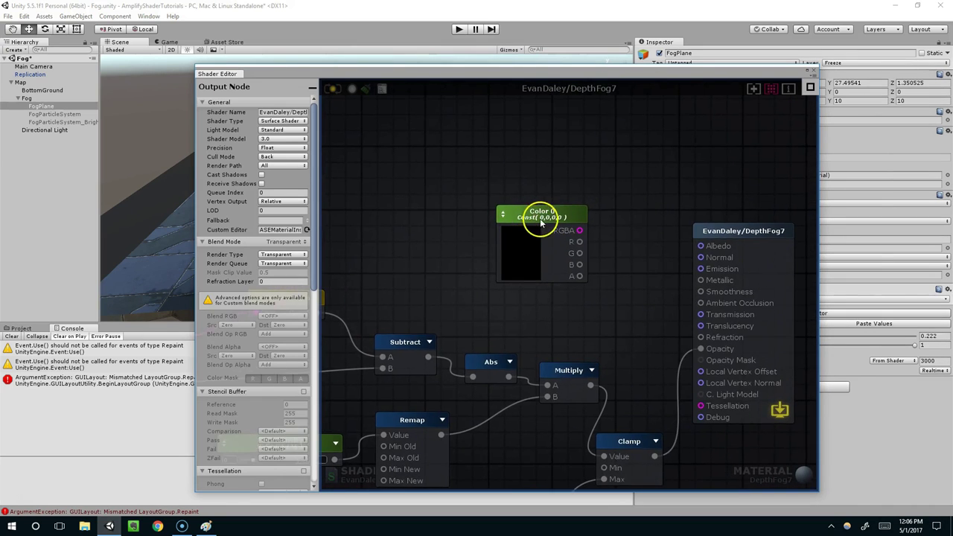
pyautogui.click(577, 212)
pyautogui.moveTo(611, 223); pyautogui.dragTo(700, 268)
# Set the Color node's default value to green 00C53200 and update the shader
pyautogui.click(565, 238)
pyautogui.click(789, 319)
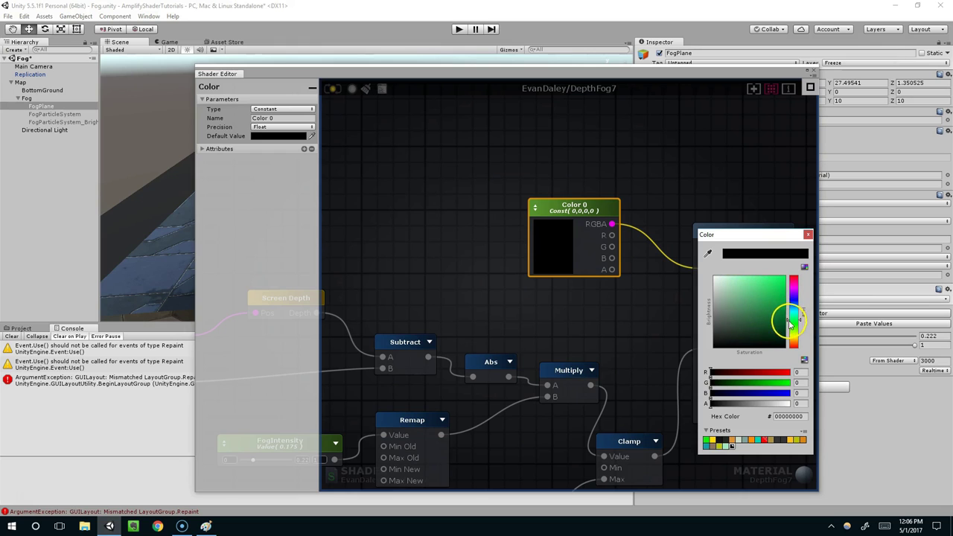
pyautogui.moveTo(790, 317); pyautogui.dragTo(794, 323)
pyautogui.click(784, 294)
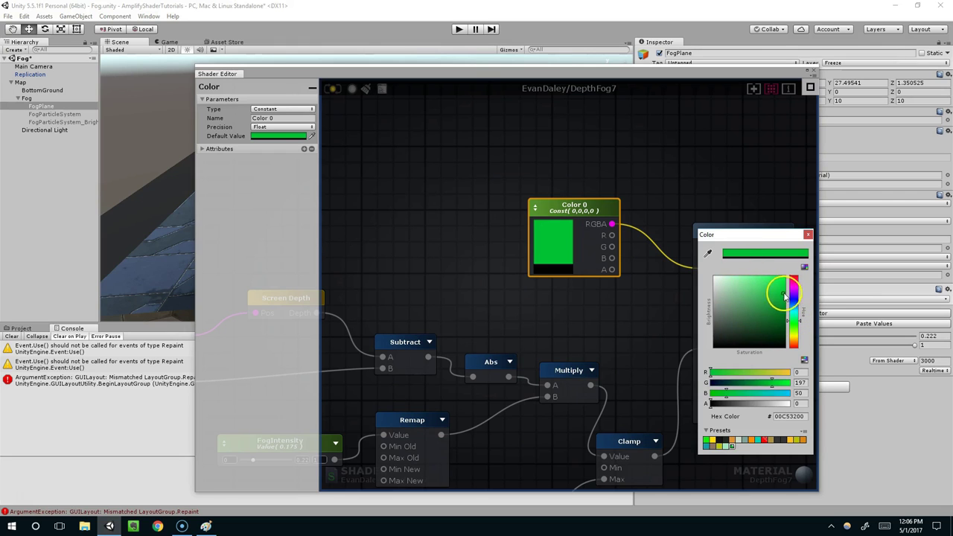
pyautogui.click(656, 195)
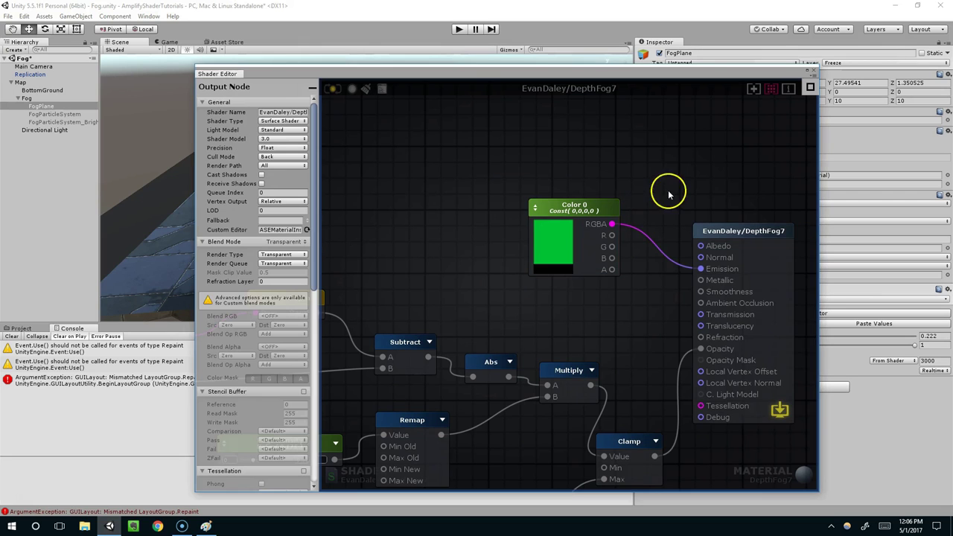
pyautogui.click(333, 88)
# Reposition the Color node in the graph and move the shader editor aside to inspect the green fog
pyautogui.moveTo(335, 79); pyautogui.dragTo(320, 61)
pyautogui.moveTo(543, 195); pyautogui.dragTo(533, 233)
pyautogui.scroll(-3, 525, 208)
pyautogui.scroll(5, 533, 233)
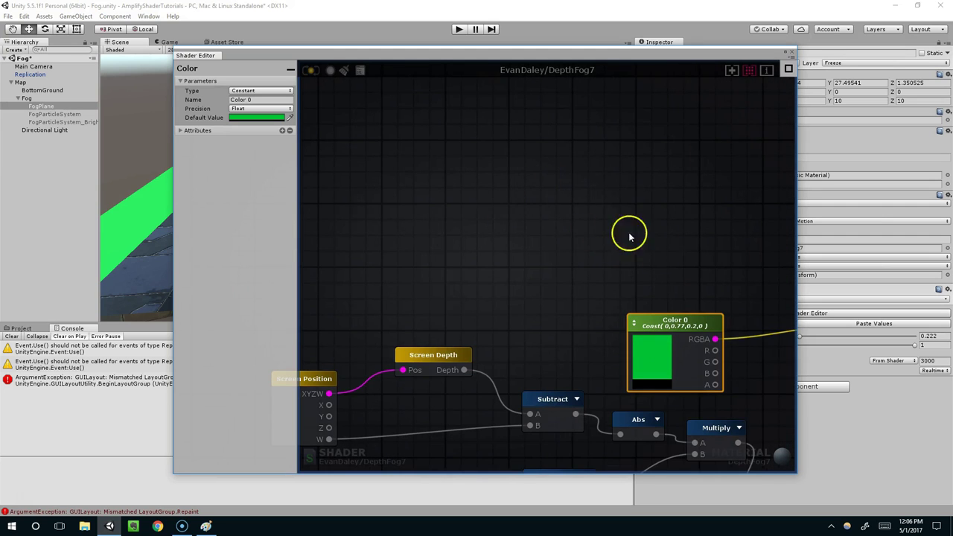
pyautogui.moveTo(600, 227); pyautogui.dragTo(473, 190, button='middle')
pyautogui.moveTo(449, 54); pyautogui.dragTo(319, 84)
pyautogui.moveTo(548, 86); pyautogui.dragTo(952, 117)
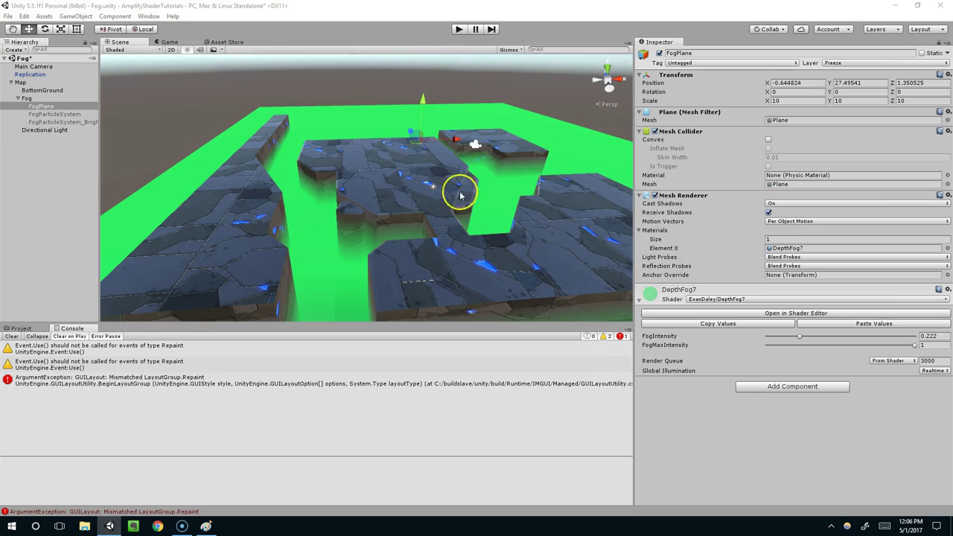
pyautogui.moveTo(420, 177)
pyautogui.mouseDown(button='middle')
pyautogui.moveTo(391, 172)
pyautogui.moveTo(419, 186)
pyautogui.mouseUp(button='middle')
# Activate both fog particle system objects under Fog
pyautogui.click(37, 114)
pyautogui.keyDown('shift'); pyautogui.click(38, 121); pyautogui.keyUp('shift')
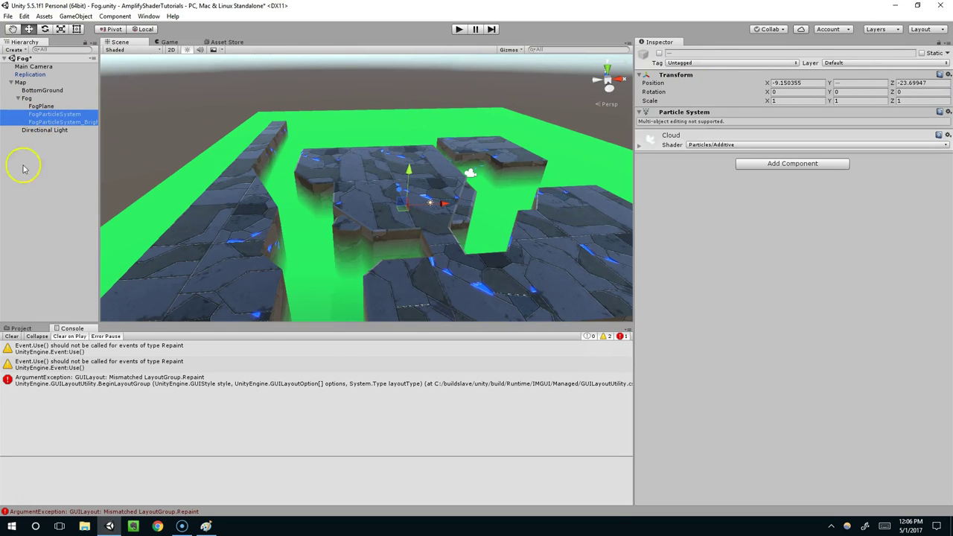
pyautogui.click(661, 54)
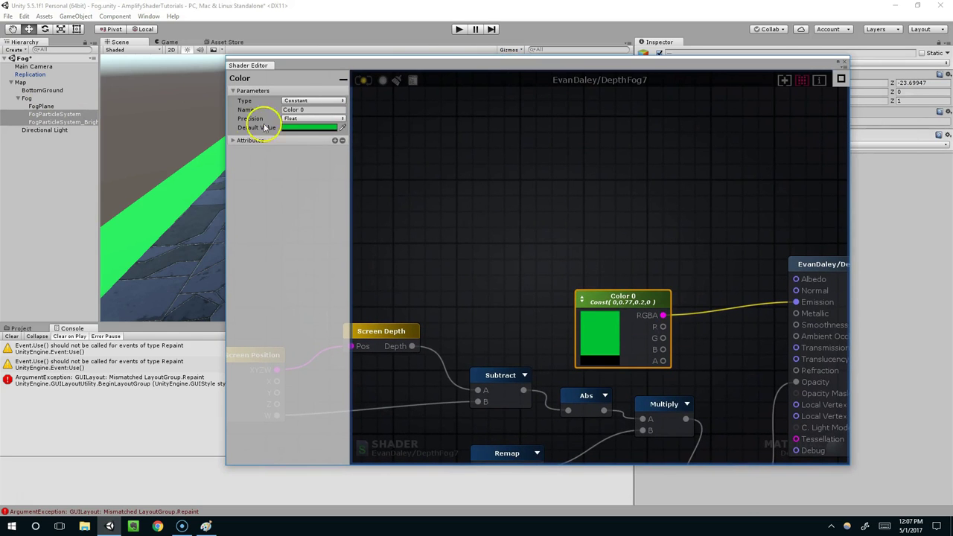
# Change the Color node to a Property named FogColor and update the shader
pyautogui.click(296, 101)
pyautogui.click(309, 122)
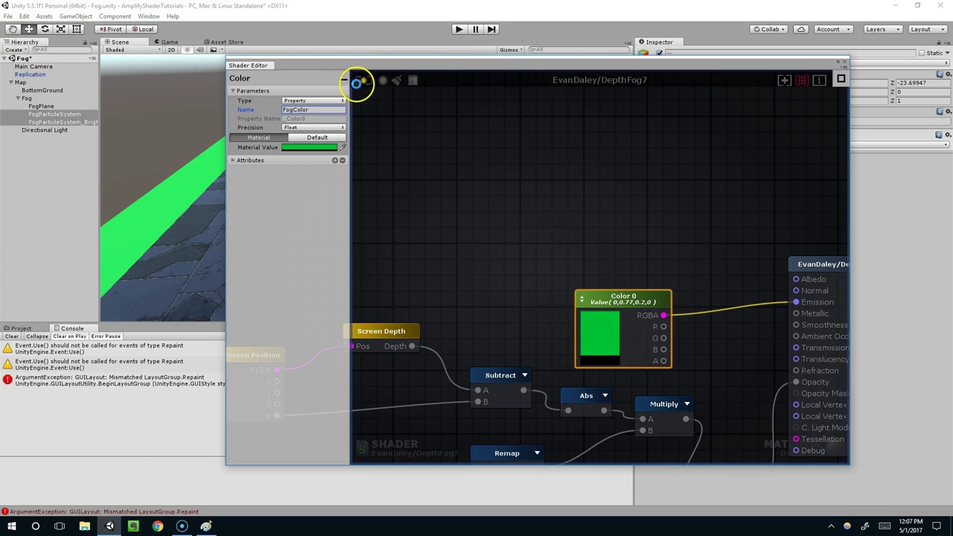
pyautogui.click(359, 80)
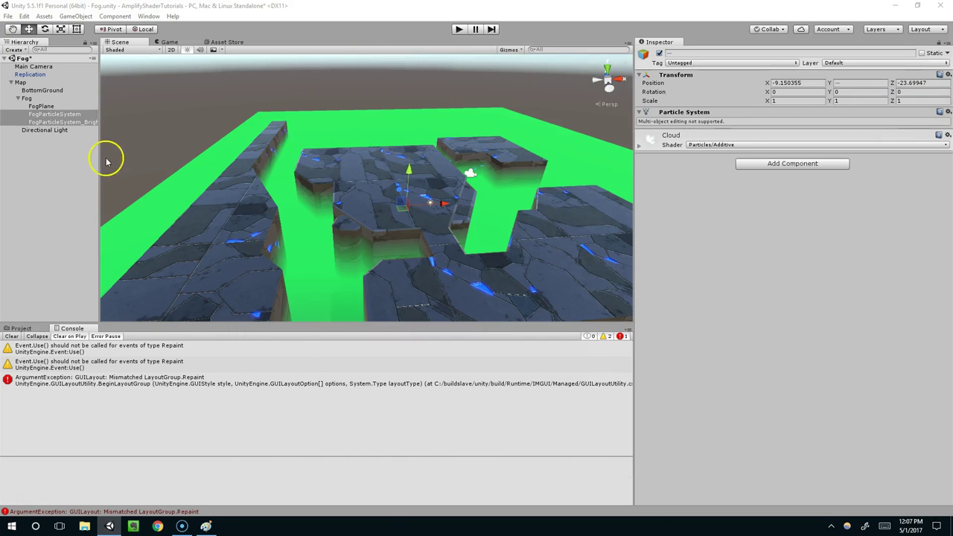
# Set the FogPlane material's FogColor to dark teal 087A6200
pyautogui.click(46, 106)
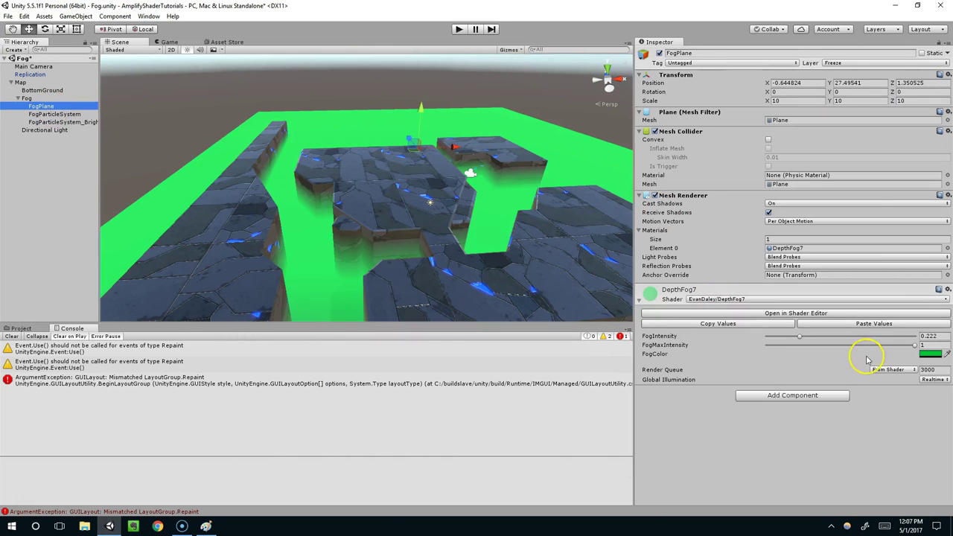
pyautogui.click(929, 354)
pyautogui.moveTo(770, 319); pyautogui.dragTo(797, 314)
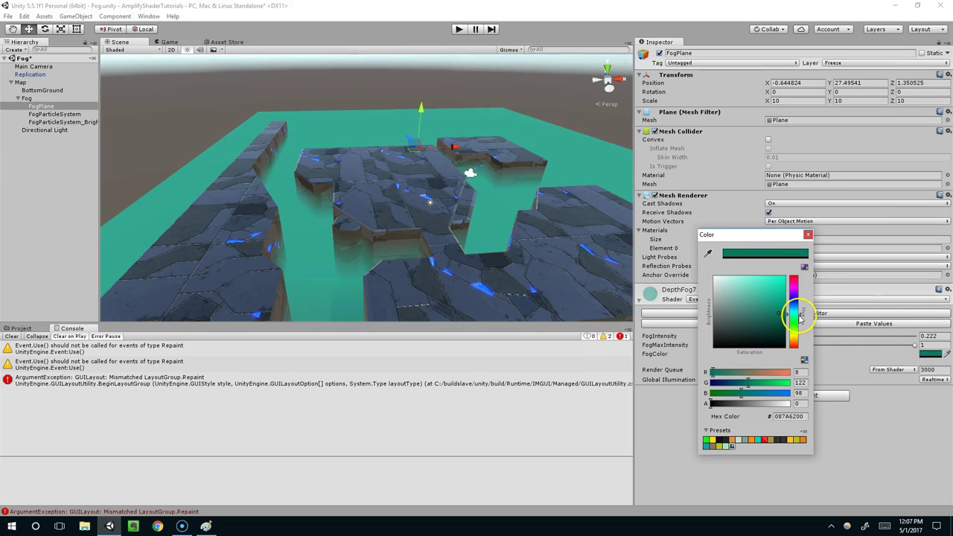
pyautogui.click(559, 116)
# Select both fog particle systems, run the scene in play mode, and review the fog and its shader graph
pyautogui.click(37, 114)
pyautogui.keyDown('shift'); pyautogui.click(40, 122); pyautogui.keyUp('shift')
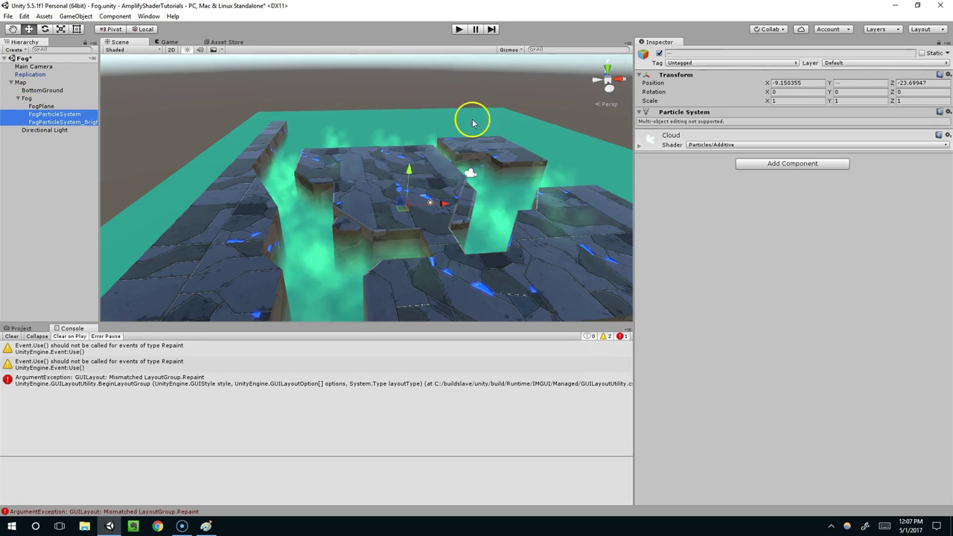
pyautogui.click(458, 30)
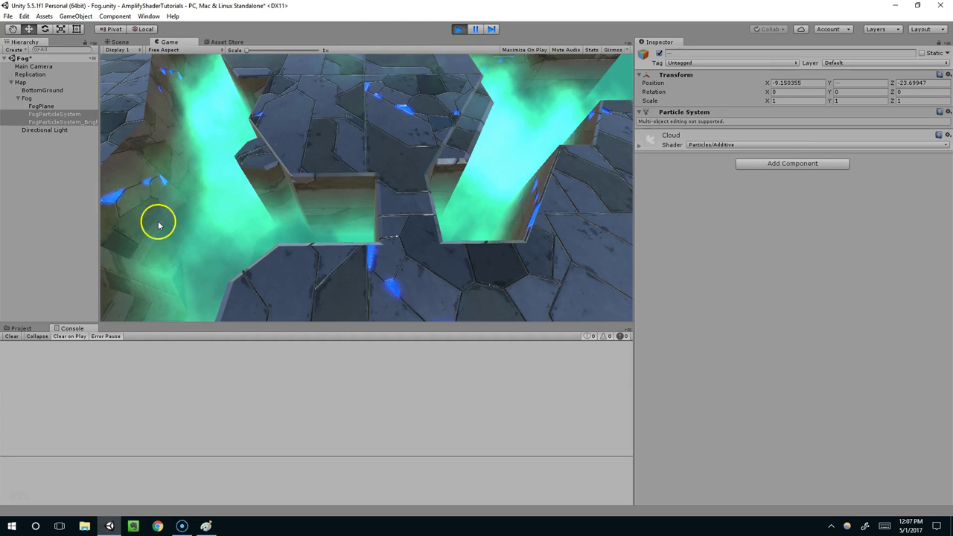
pyautogui.click(281, 226)
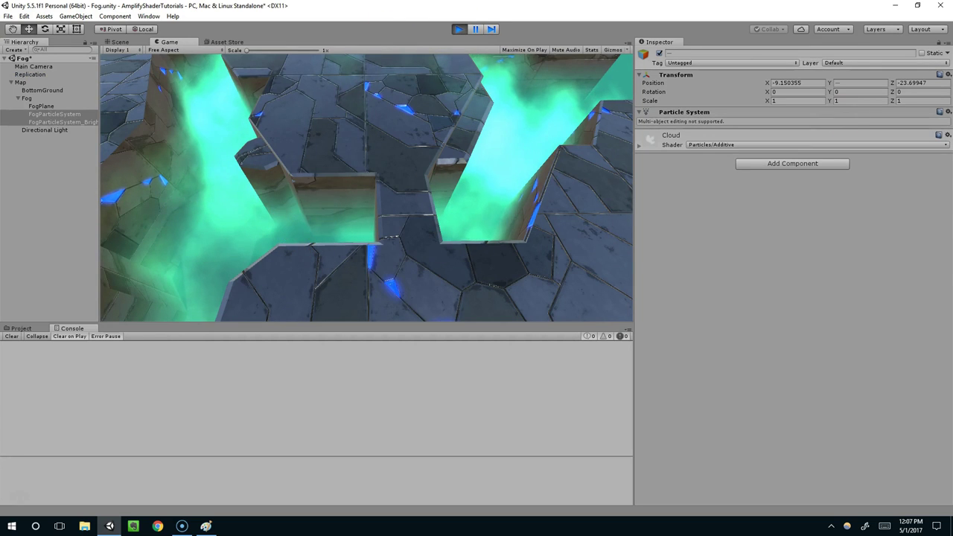
pyautogui.moveTo(952, 112); pyautogui.dragTo(392, 57)
pyautogui.moveTo(724, 259); pyautogui.dragTo(700, 255)
pyautogui.moveTo(396, 51); pyautogui.dragTo(952, 88)
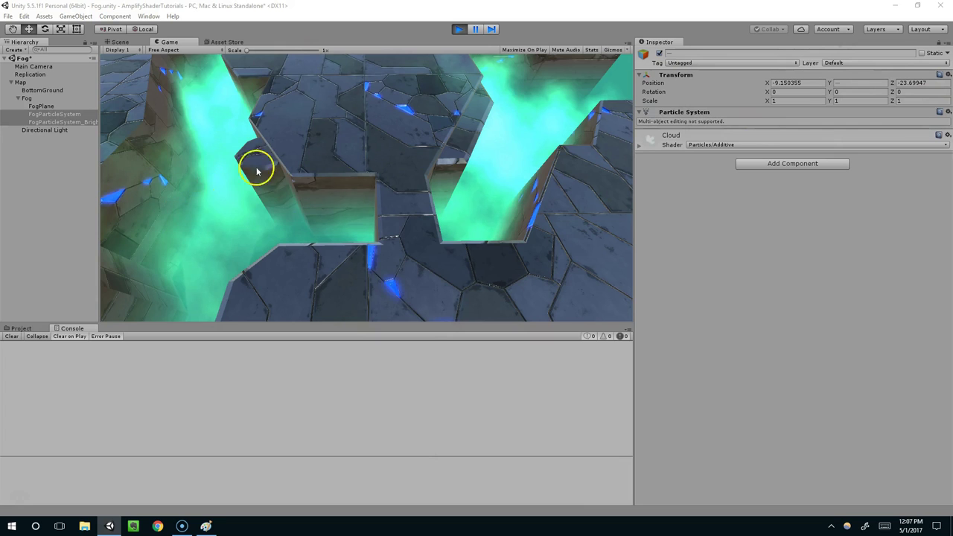